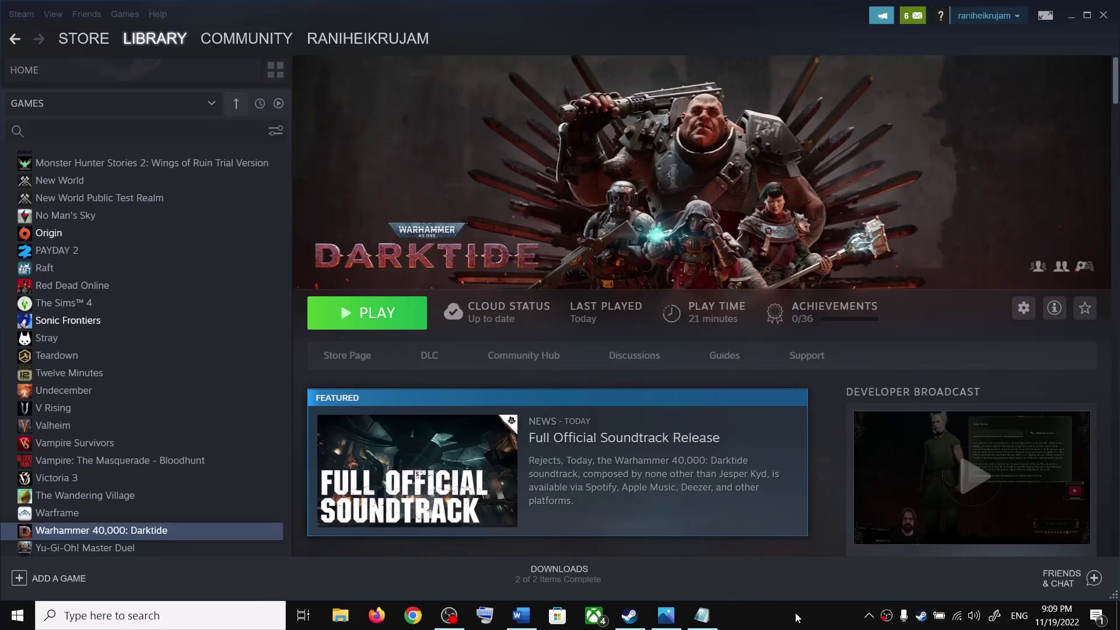
View the Backend Error screenshot, then check the guide's Restart Steam step against Steam's menu
{"action": "left_click", "coordinate": [664, 618]}
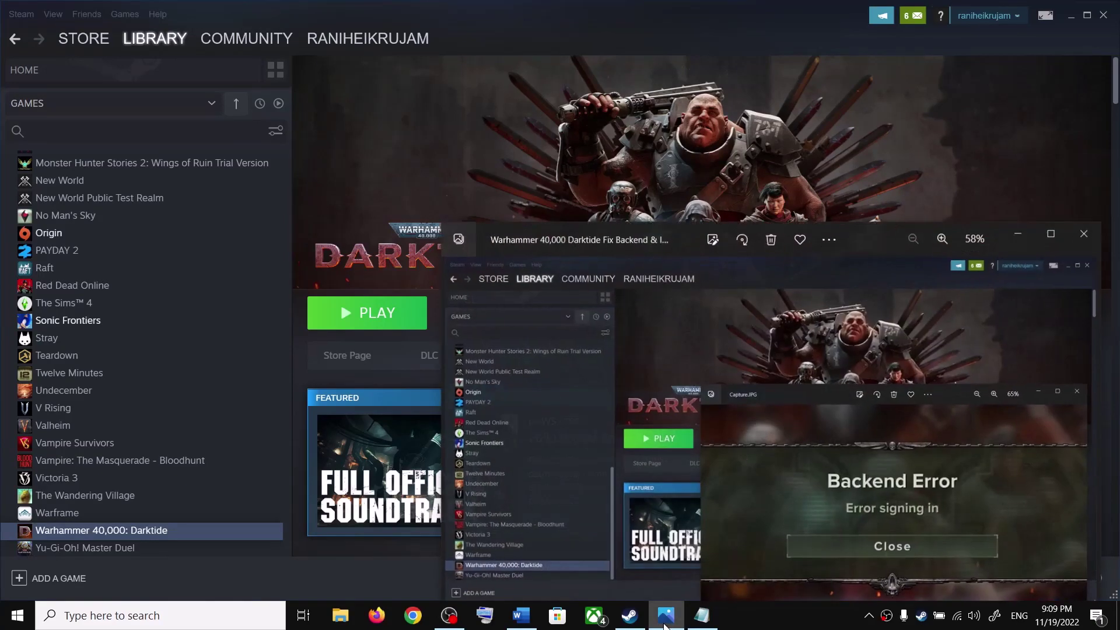
{"action": "left_click", "coordinate": [1020, 232]}
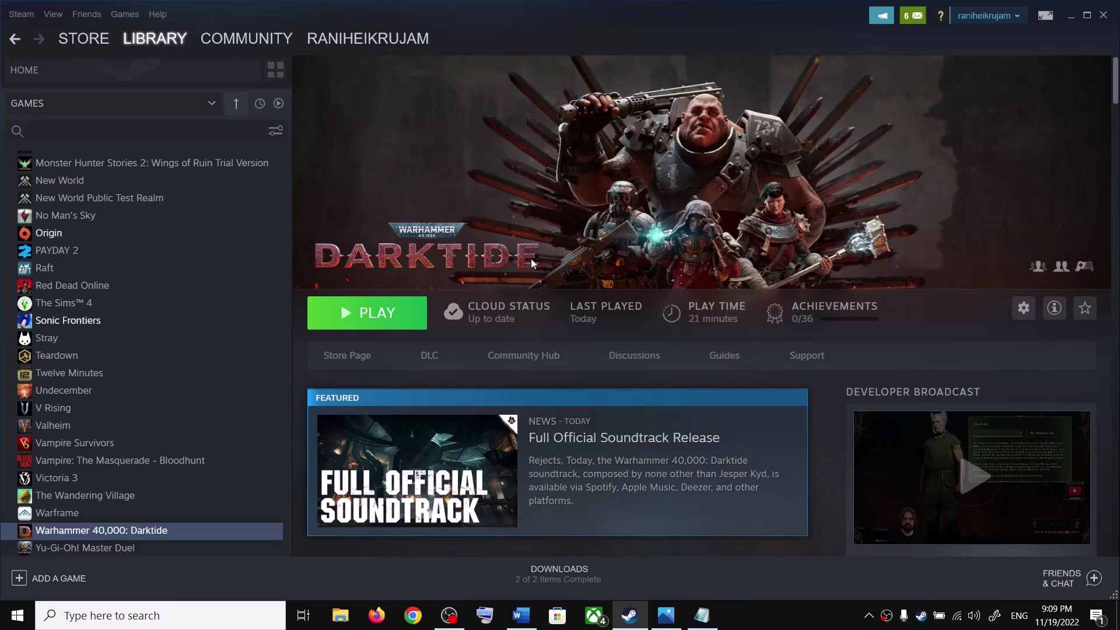
{"action": "left_click", "coordinate": [521, 615]}
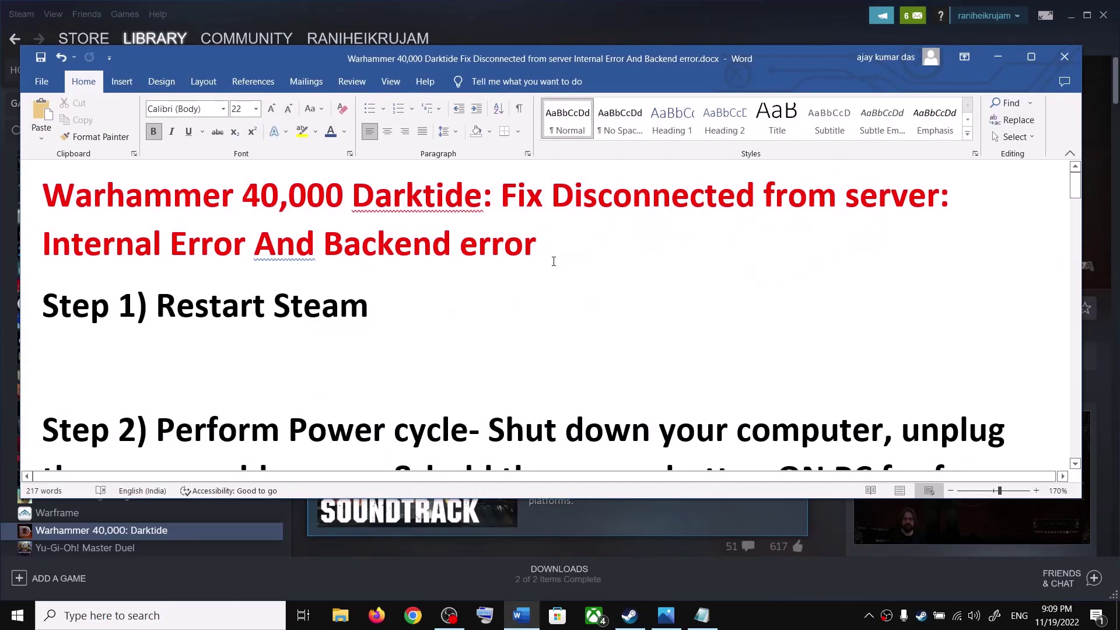
{"action": "left_click_drag", "start_coordinate": [220, 305], "coordinate": [369, 306]}
{"action": "left_click", "coordinate": [269, 18]}
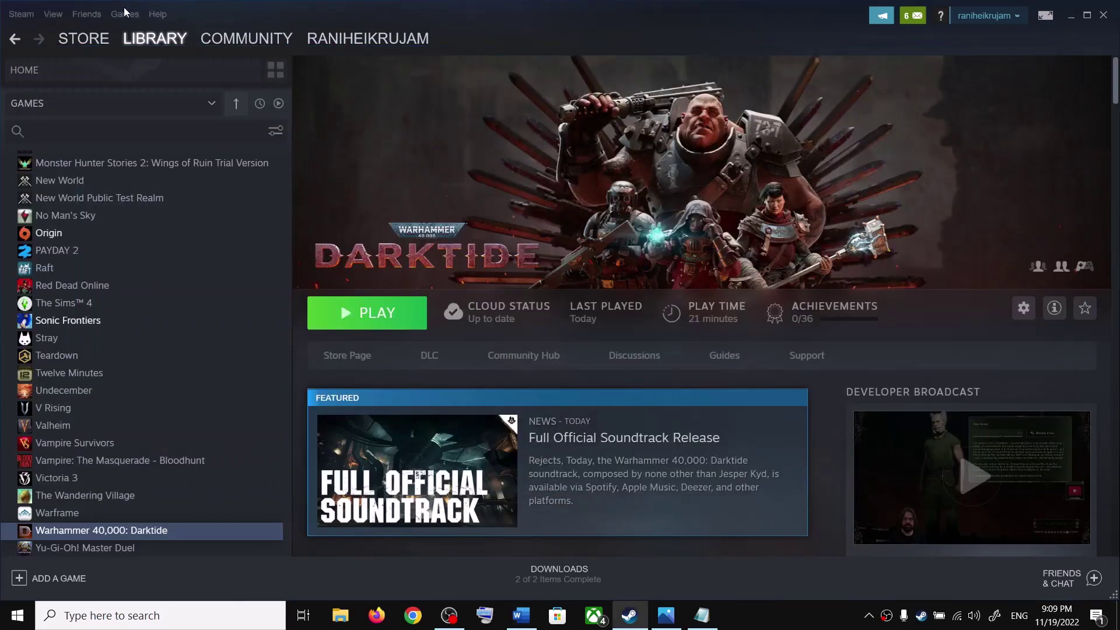
{"action": "left_click", "coordinate": [22, 14]}
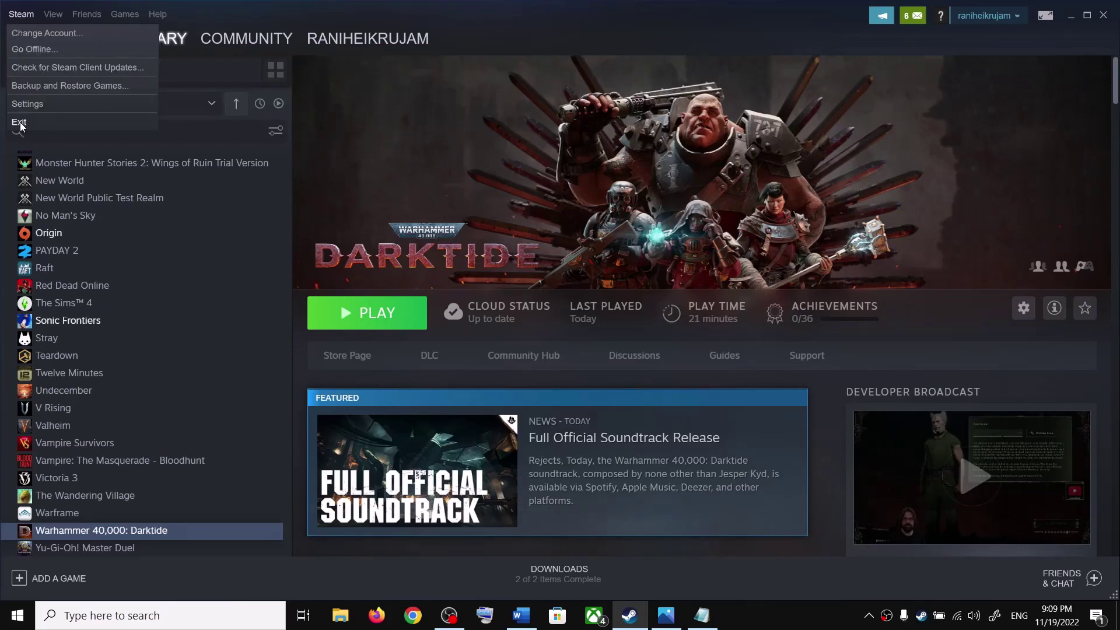
{"action": "left_click", "coordinate": [567, 25]}
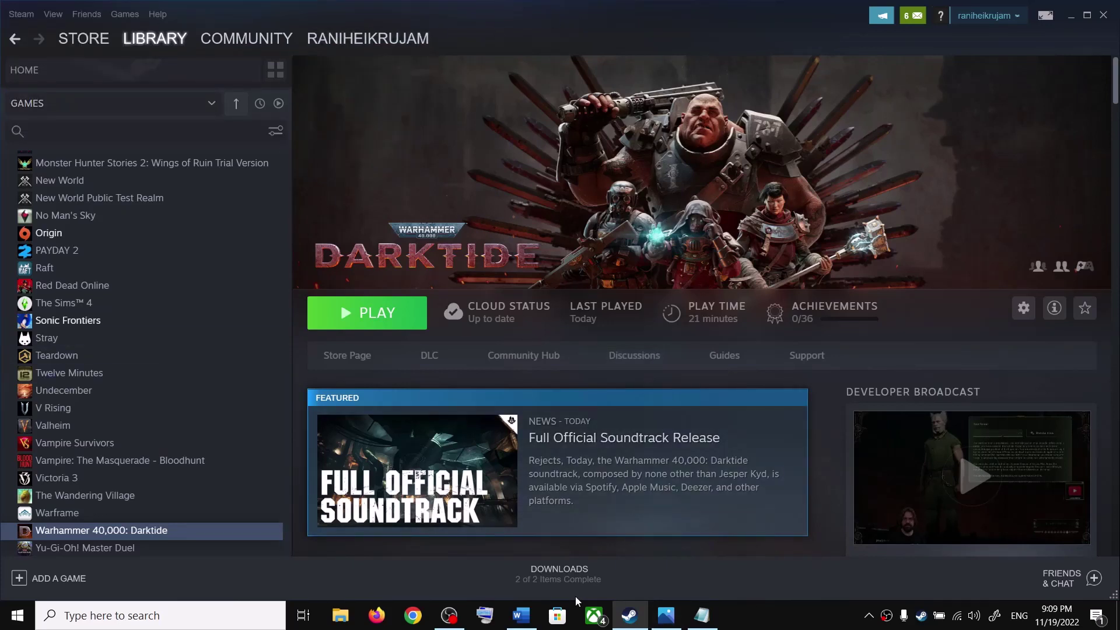
Scroll the fix guide down to Step 2 and highlight 'Perform Power cycle'
{"action": "left_click", "coordinate": [525, 619]}
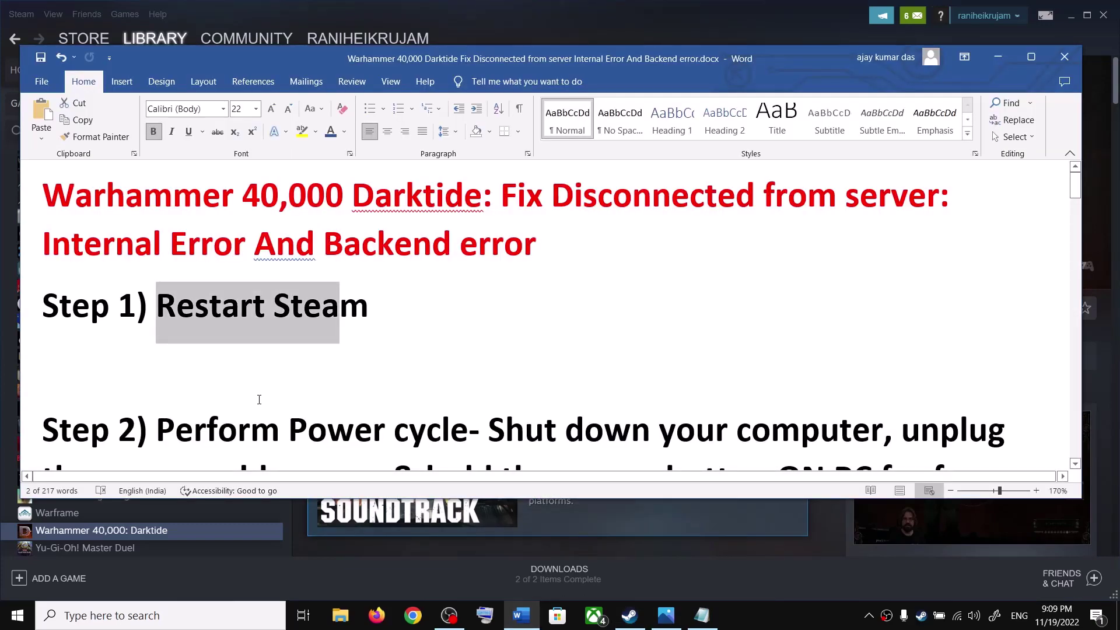
{"action": "scroll", "coordinate": [250, 374], "scroll_direction": "down", "scroll_amount": 2}
{"action": "scroll", "coordinate": [193, 309], "scroll_direction": "down", "scroll_amount": 1}
{"action": "left_click_drag", "start_coordinate": [163, 249], "coordinate": [900, 252]}
Show the Windows Start menu power options, then return to the guide
{"action": "left_click", "coordinate": [17, 615]}
{"action": "left_click", "coordinate": [23, 583]}
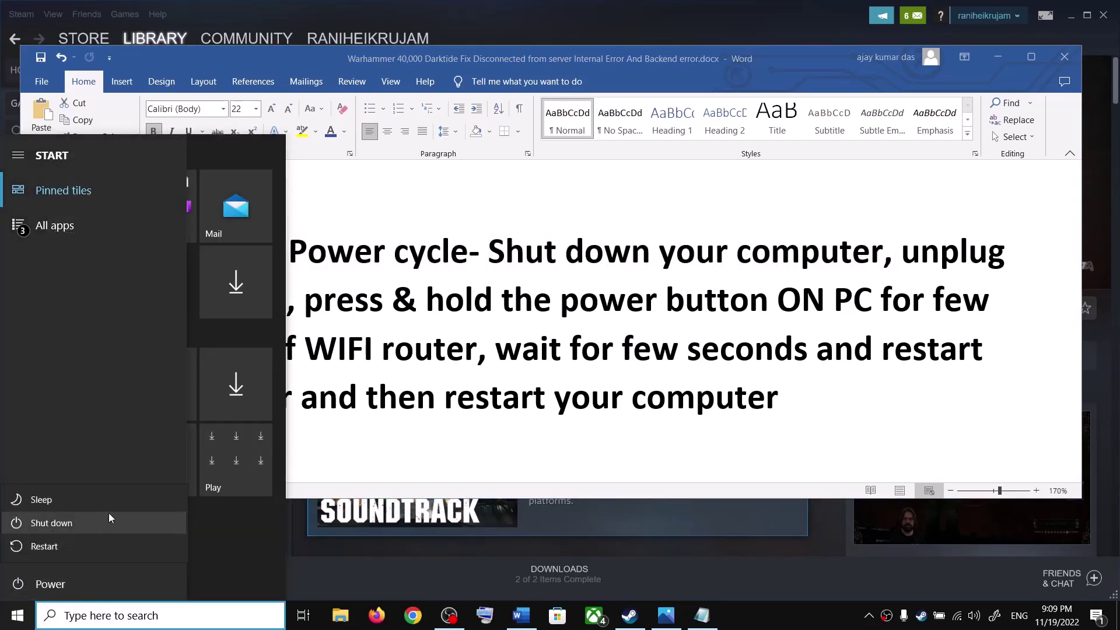
{"action": "left_click", "coordinate": [795, 304]}
Highlight each power-cycle phrase: unplug cable, hold power button, turn off router, wait, restart
{"action": "left_click_drag", "start_coordinate": [902, 252], "coordinate": [294, 305]}
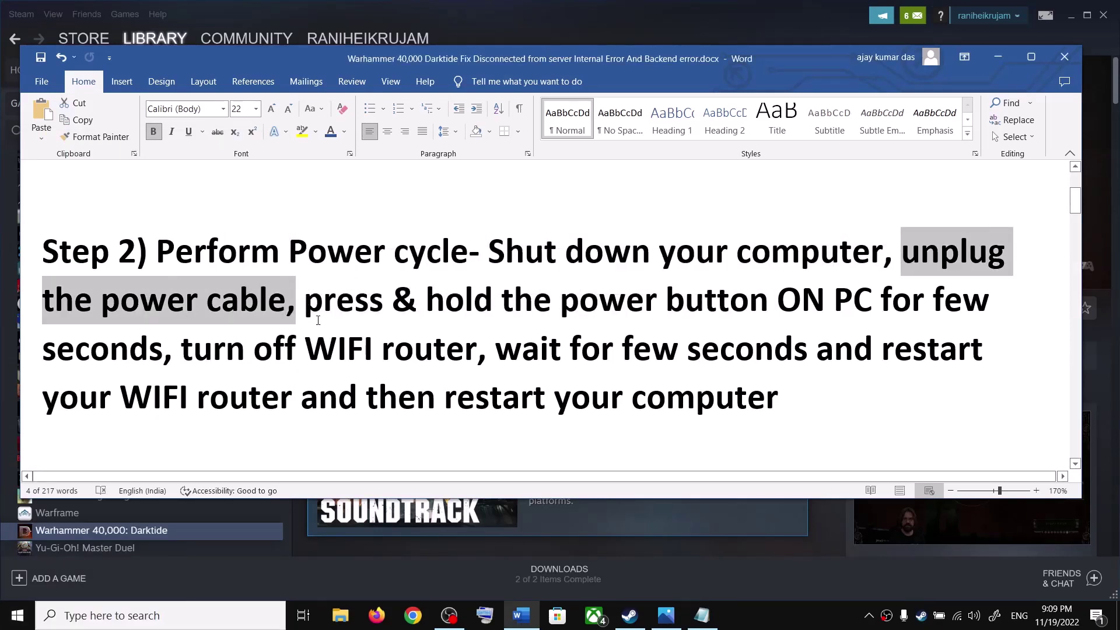
{"action": "left_click_drag", "start_coordinate": [306, 300], "coordinate": [174, 340]}
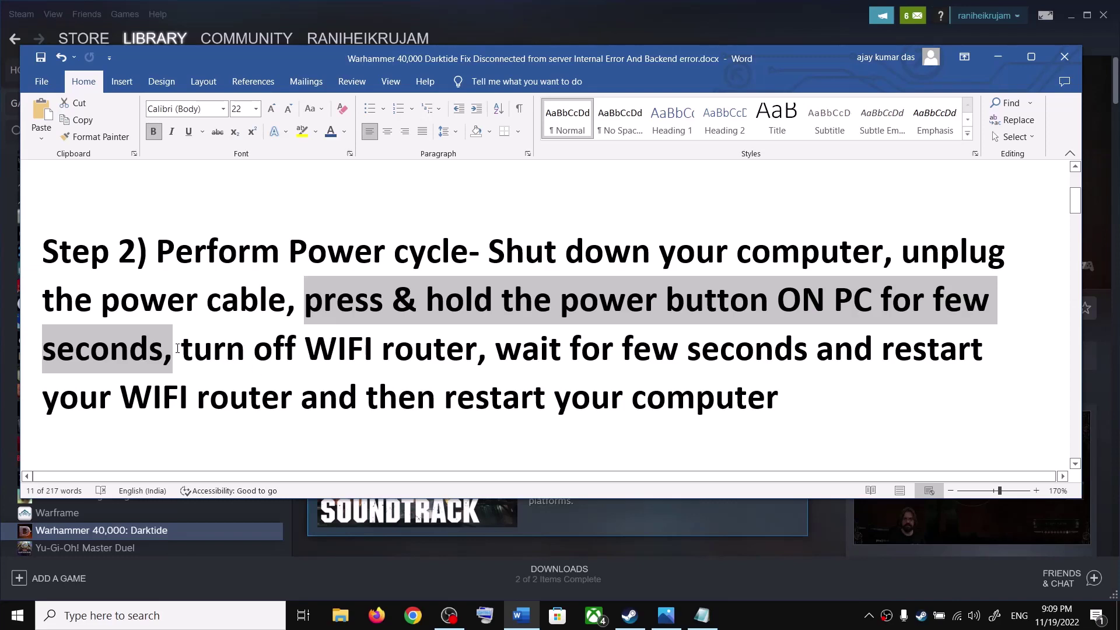
{"action": "left_click_drag", "start_coordinate": [188, 344], "coordinate": [473, 346]}
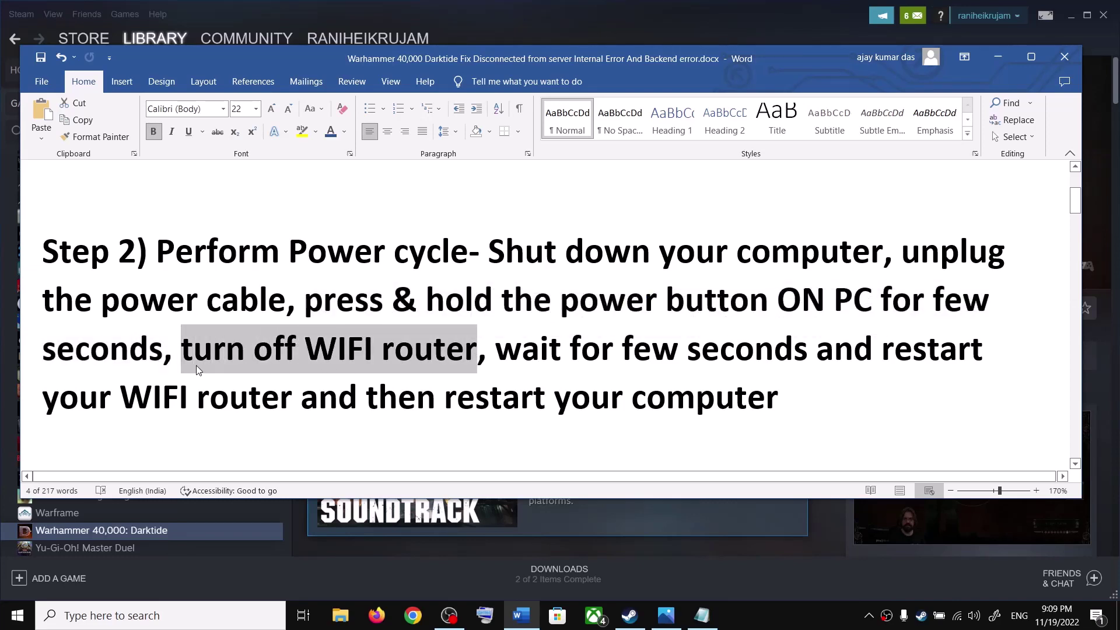
{"action": "left_click_drag", "start_coordinate": [500, 351], "coordinate": [301, 402]}
{"action": "left_click", "coordinate": [437, 403]}
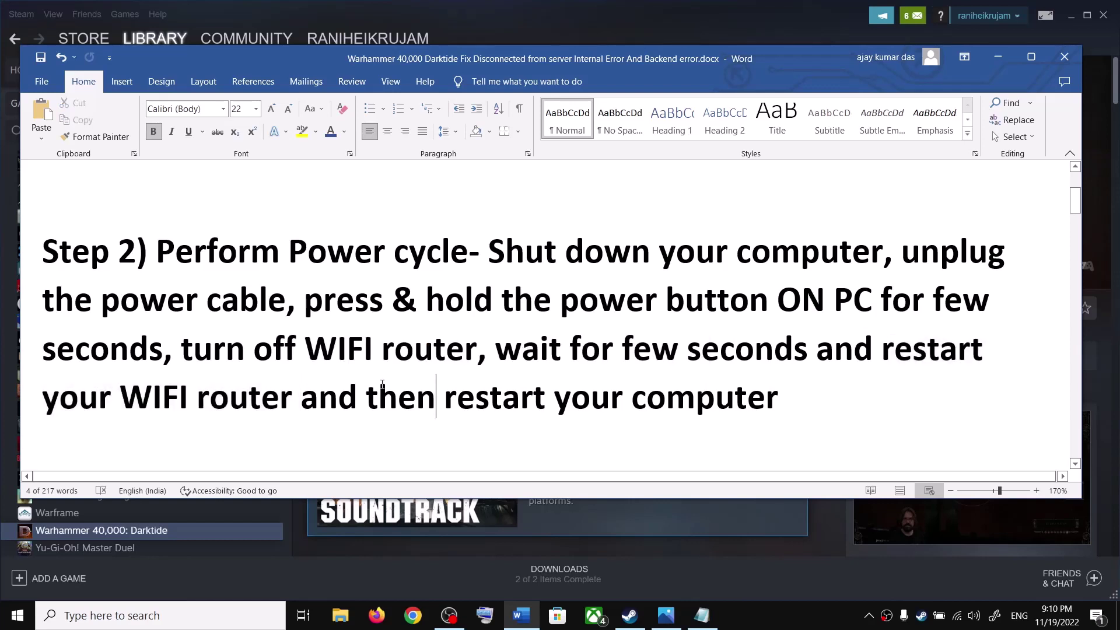
{"action": "left_click_drag", "start_coordinate": [778, 402], "coordinate": [387, 373]}
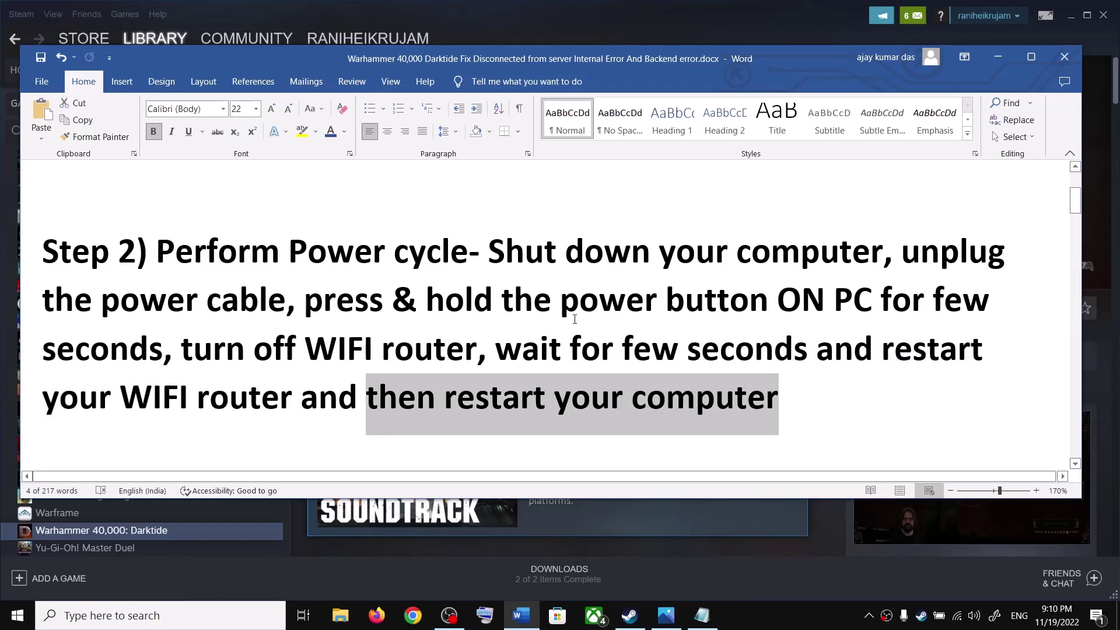
Highlight Step 3's 'Try running steam as admin' advice and minimize the guide
{"action": "scroll", "coordinate": [471, 340], "scroll_direction": "down", "scroll_amount": 3}
{"action": "scroll", "coordinate": [226, 382], "scroll_direction": "up", "scroll_amount": 1}
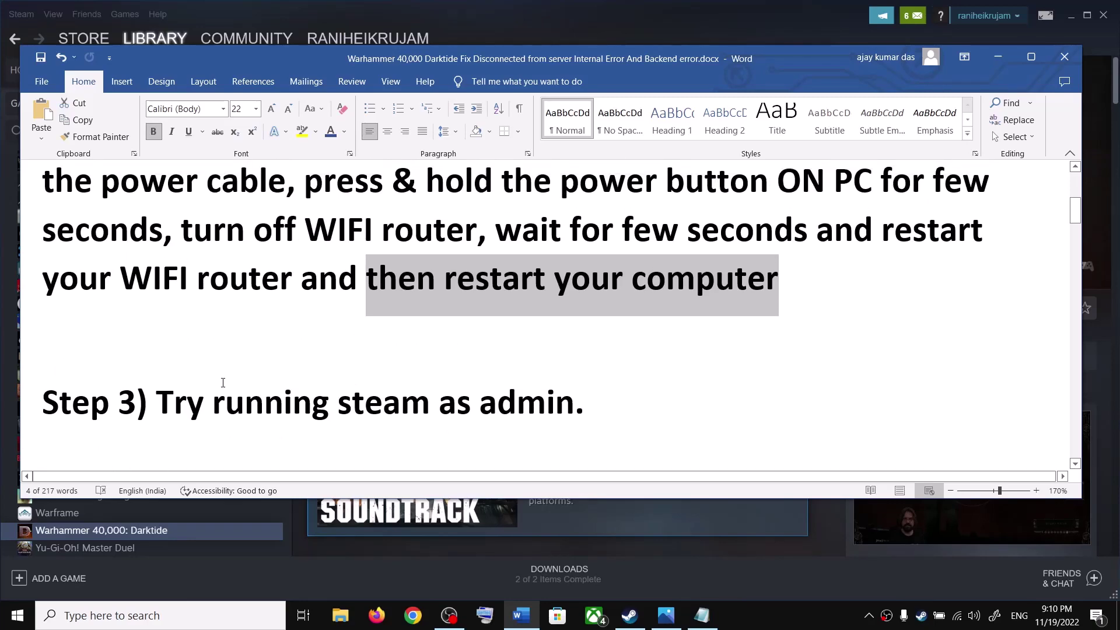
{"action": "left_click_drag", "start_coordinate": [460, 391], "coordinate": [156, 403]}
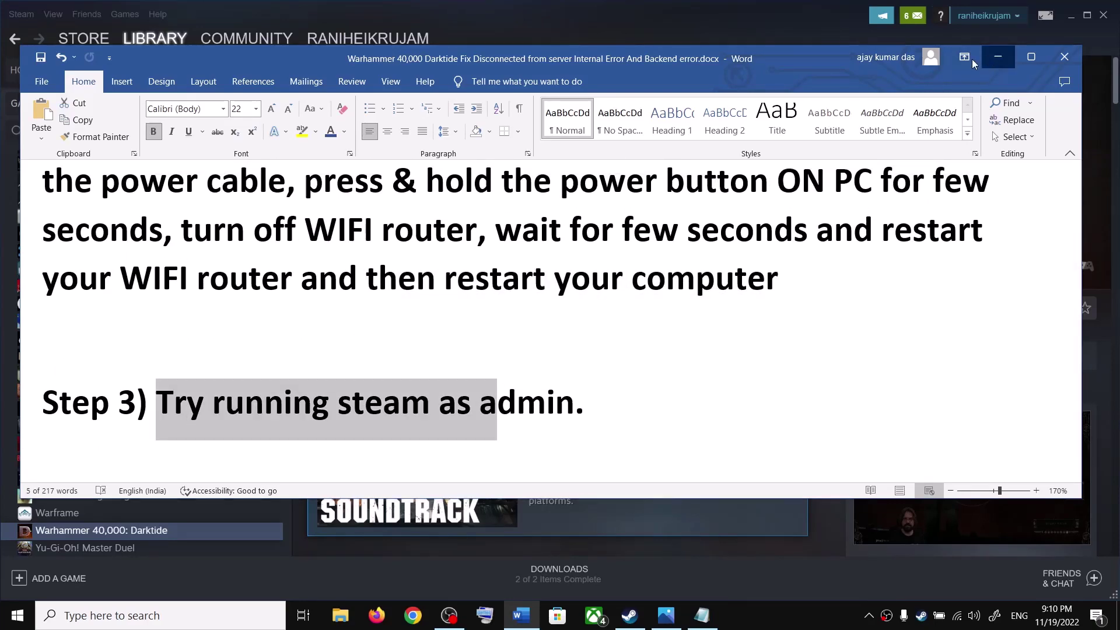
{"action": "left_click", "coordinate": [998, 56]}
Search Windows for 'steam' and open the Steam app's file location
{"action": "left_click", "coordinate": [193, 614]}
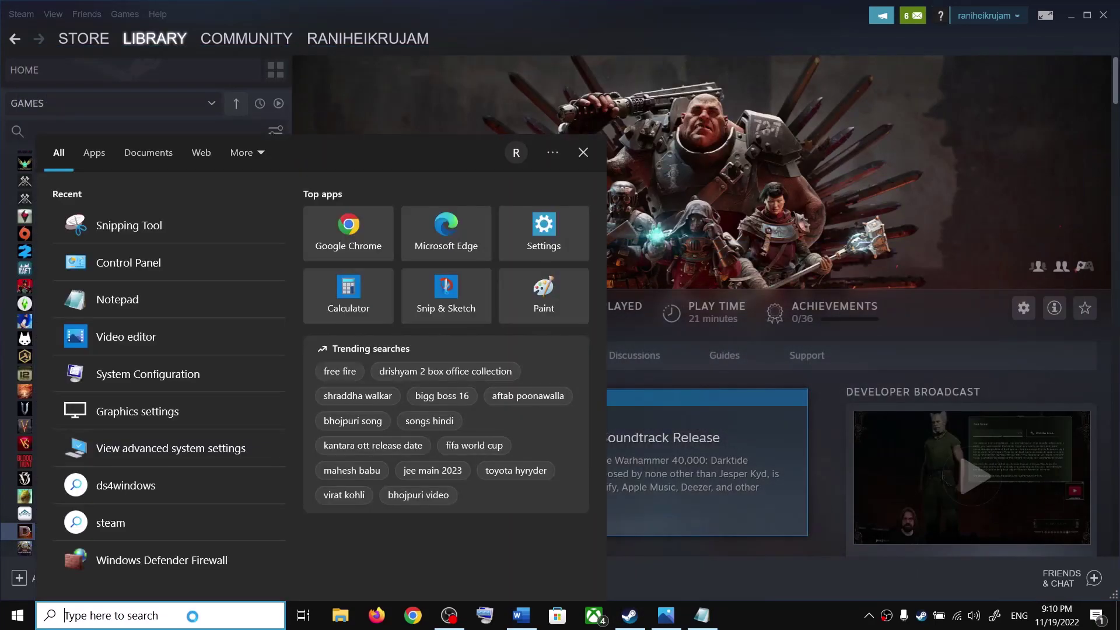
{"action": "type", "text": "s"}
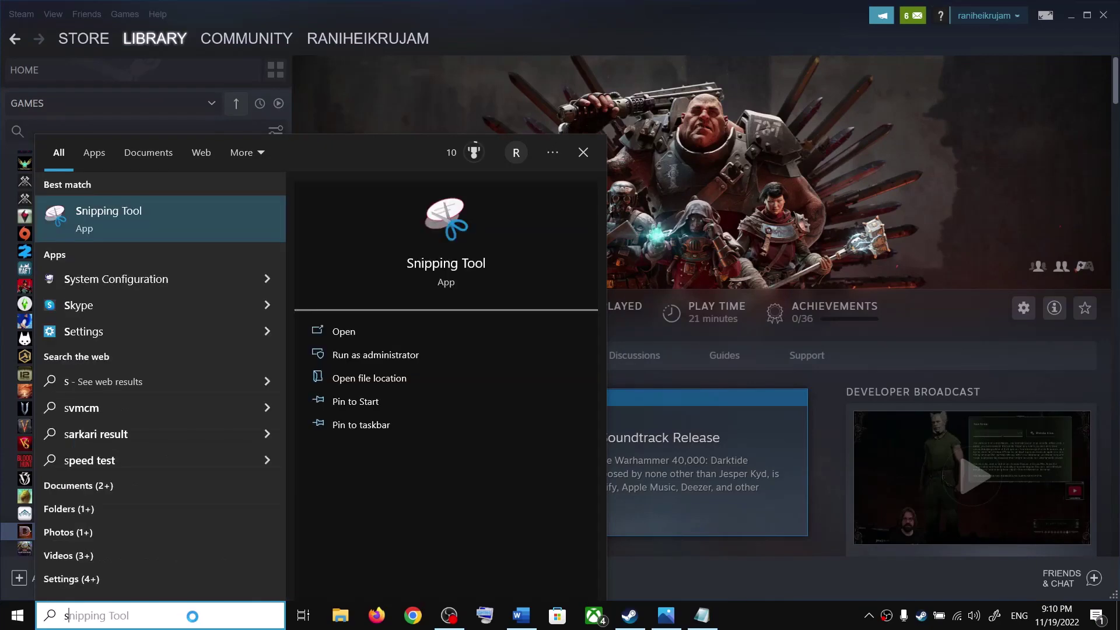
{"action": "type", "text": "team"}
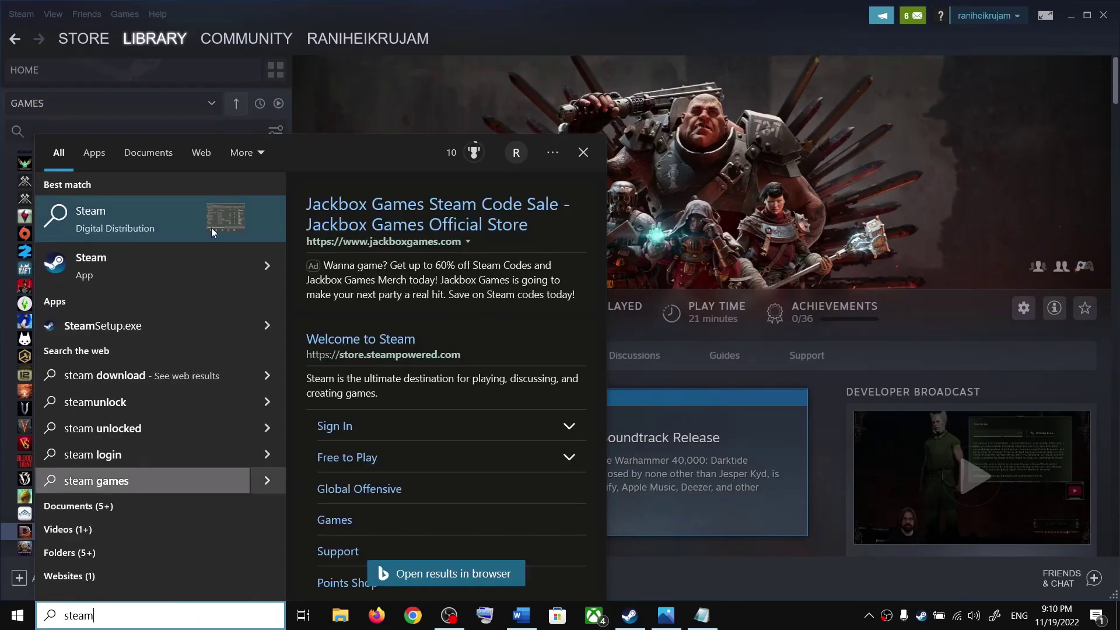
{"action": "right_click", "coordinate": [82, 275]}
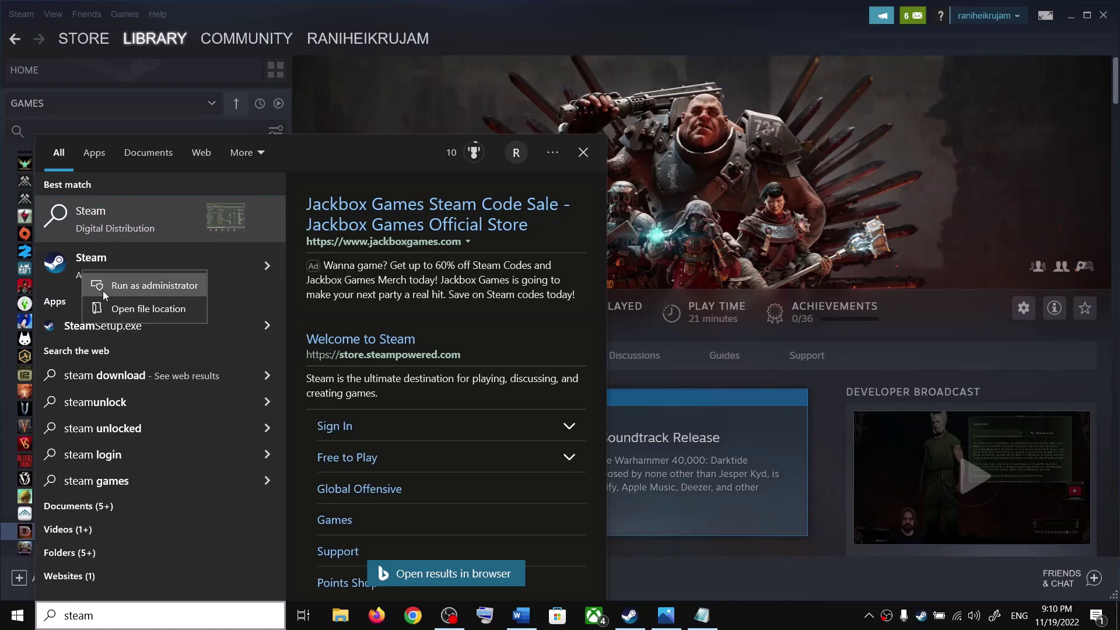
{"action": "left_click", "coordinate": [131, 309]}
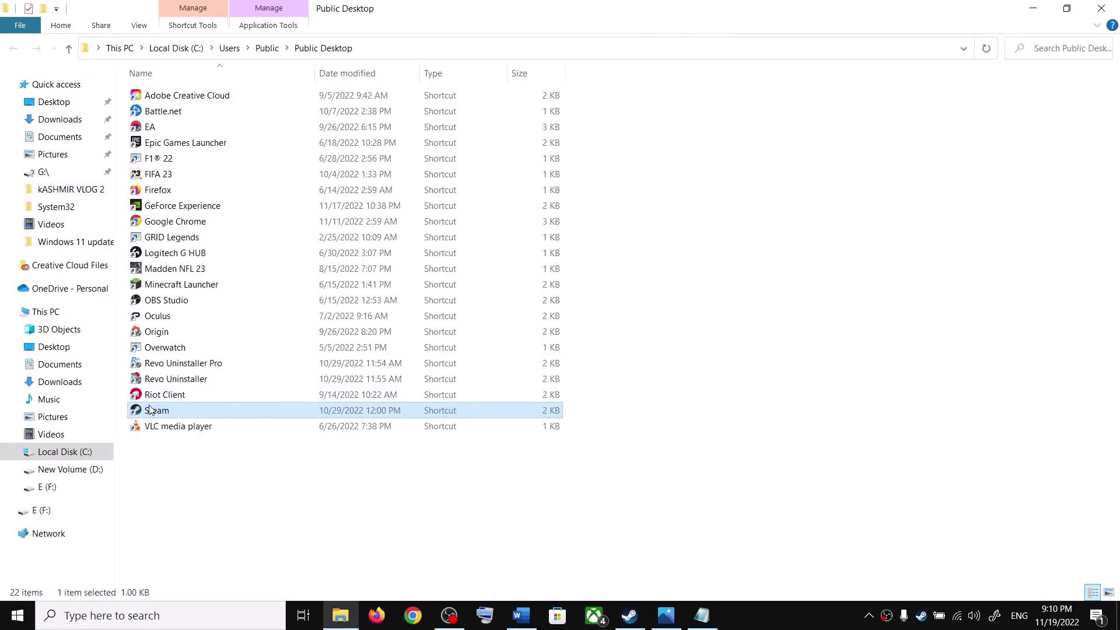
View the Steam shortcut's Compatibility properties and close them with OK
{"action": "right_click", "coordinate": [156, 415]}
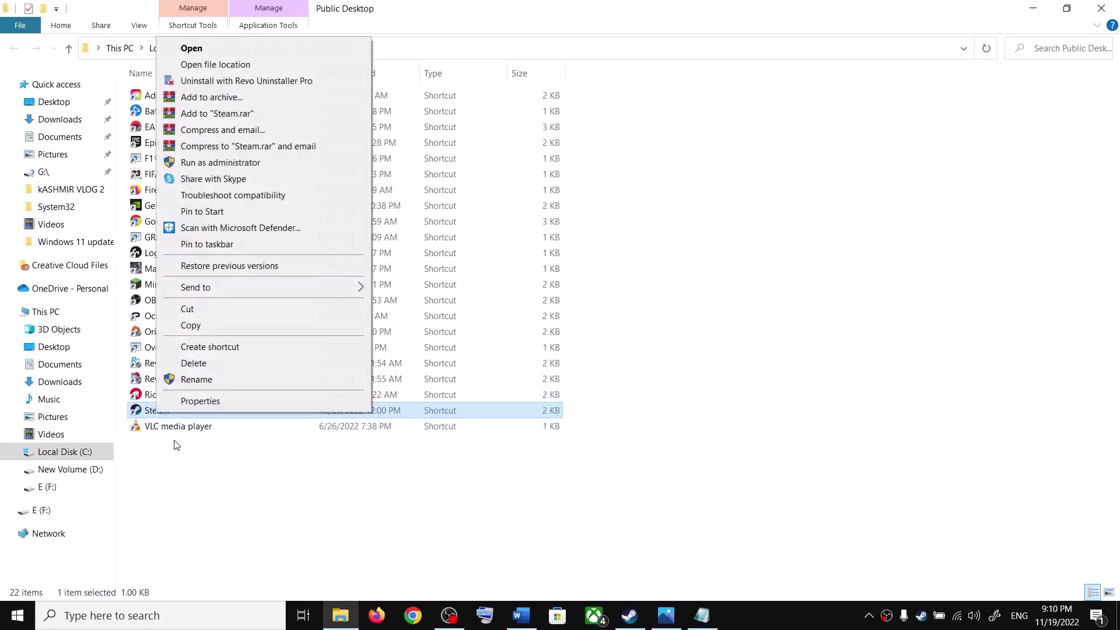
{"action": "left_click", "coordinate": [198, 401]}
{"action": "left_click", "coordinate": [503, 197]}
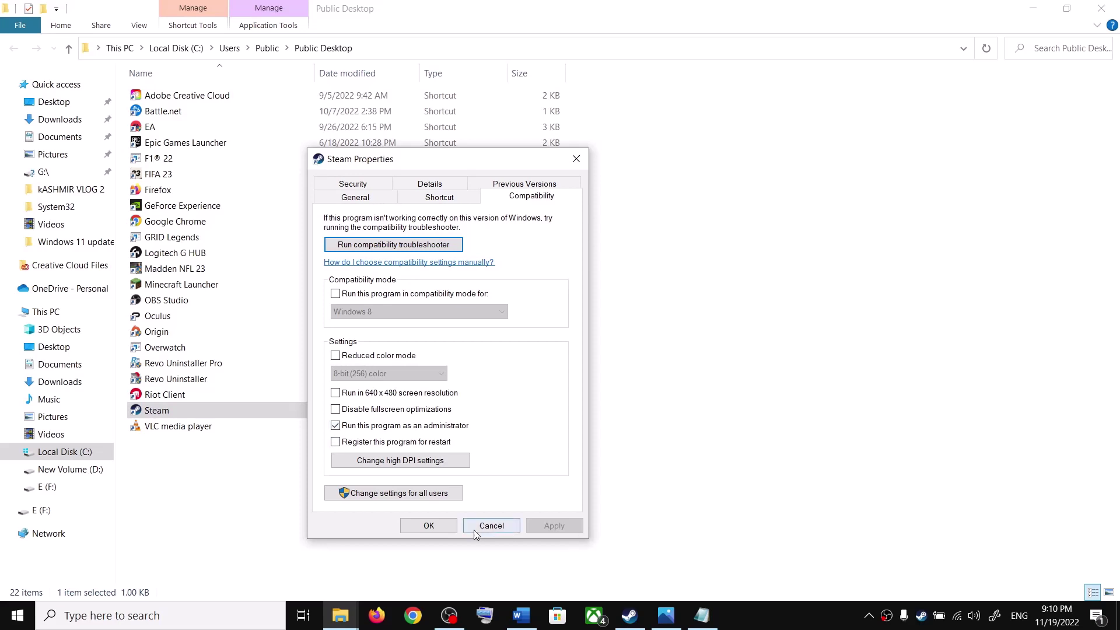
{"action": "left_click", "coordinate": [430, 527]}
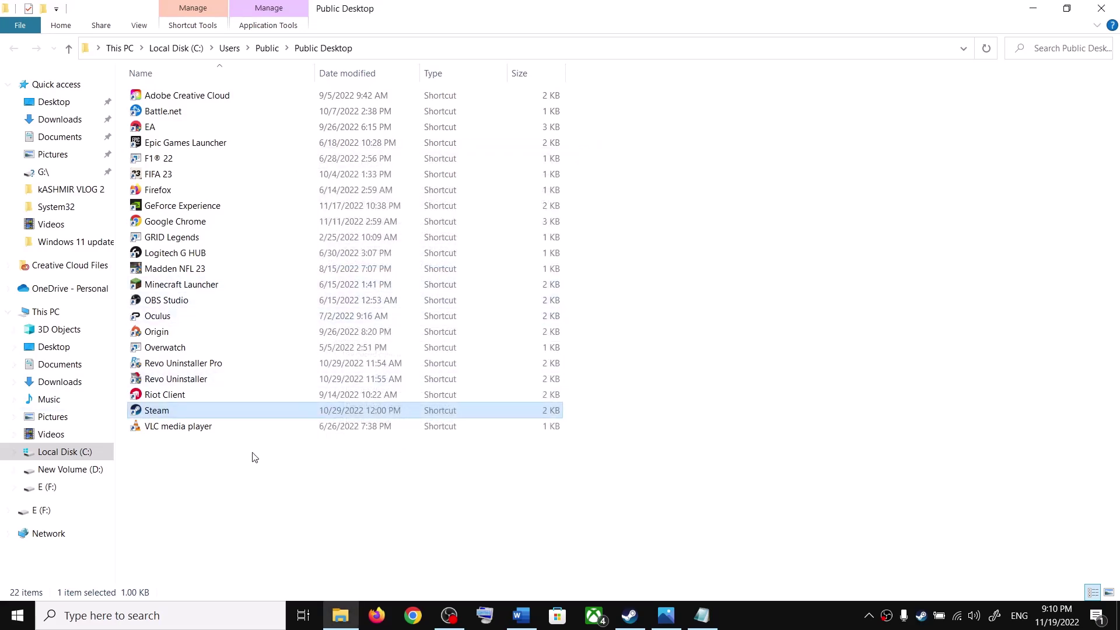
Check Steam's main menu, then minimize Steam back to File Explorer
{"action": "left_click", "coordinate": [629, 616]}
{"action": "left_click", "coordinate": [21, 14]}
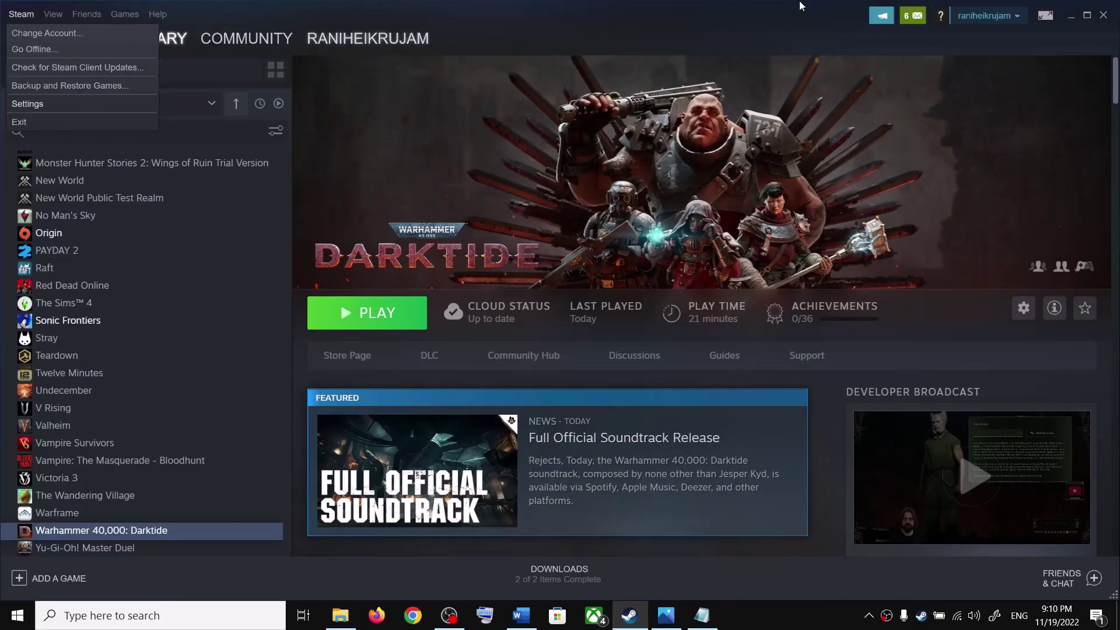
{"action": "left_click", "coordinate": [1071, 17]}
{"action": "left_click", "coordinate": [1071, 16]}
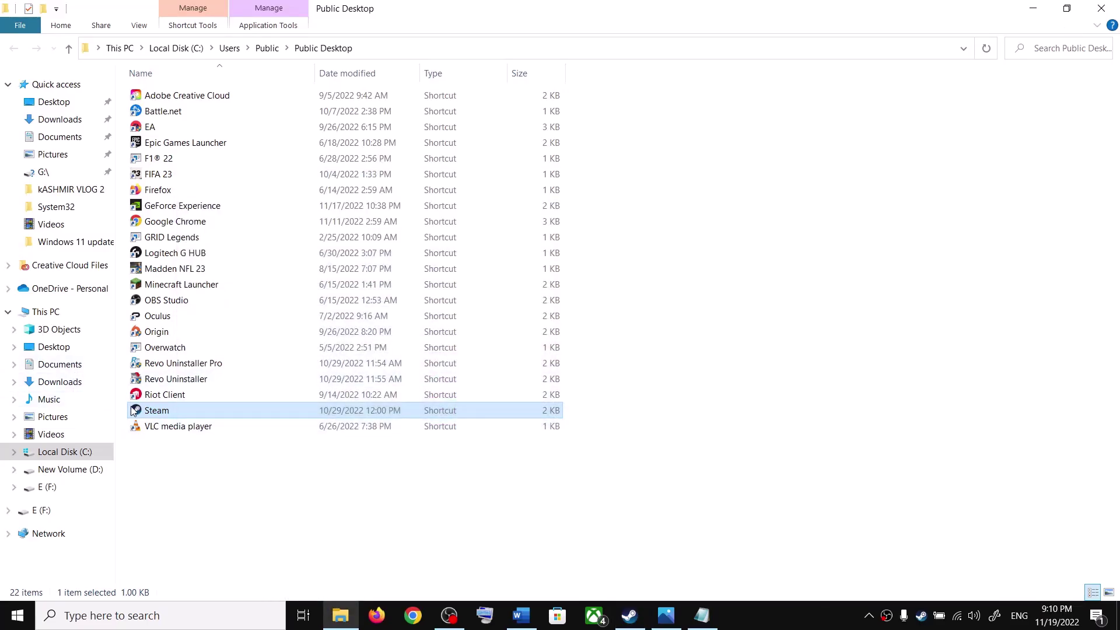
Enable 'Run this program as an administrator' on the Steam shortcut and return to the guide
{"action": "key", "text": "Menu"}
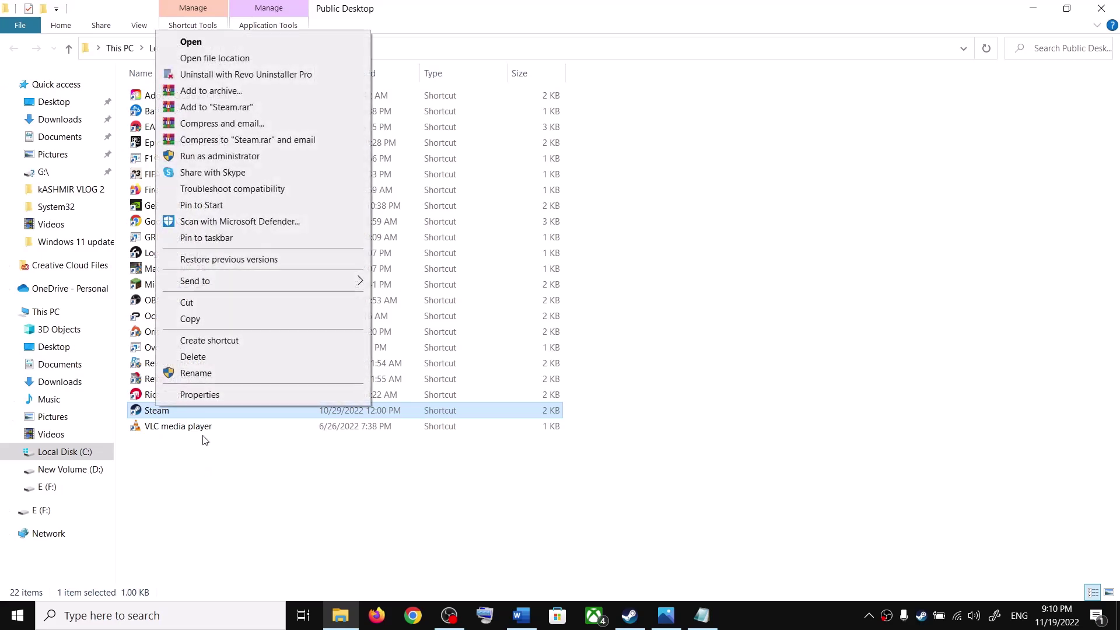
{"action": "left_click", "coordinate": [203, 395]}
{"action": "left_click", "coordinate": [355, 252]}
{"action": "left_click", "coordinate": [200, 484]}
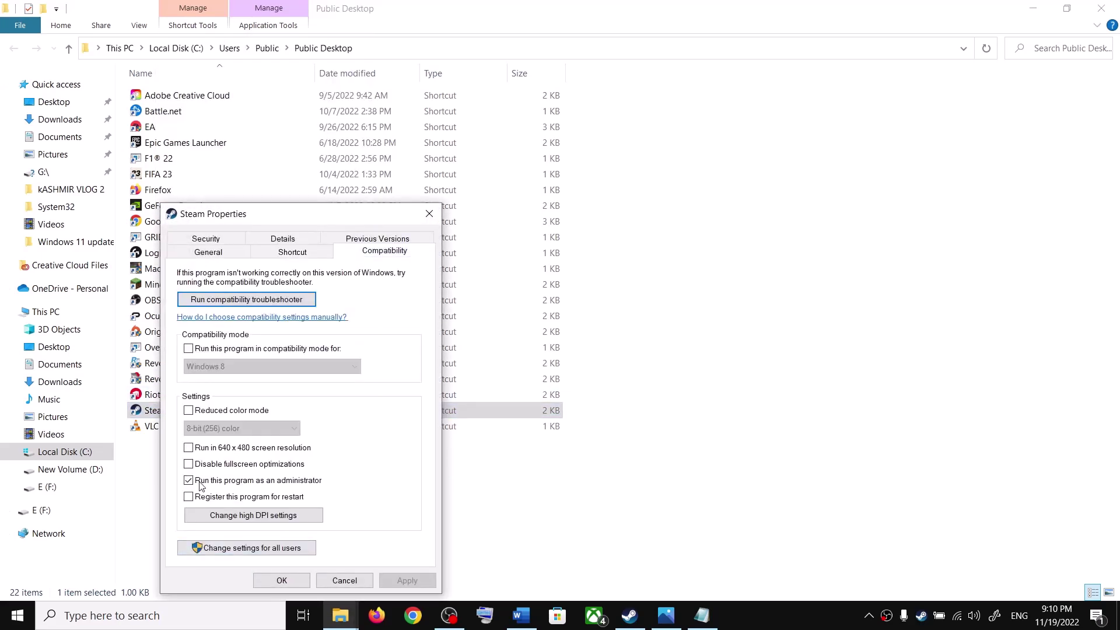
{"action": "left_click", "coordinate": [282, 580]}
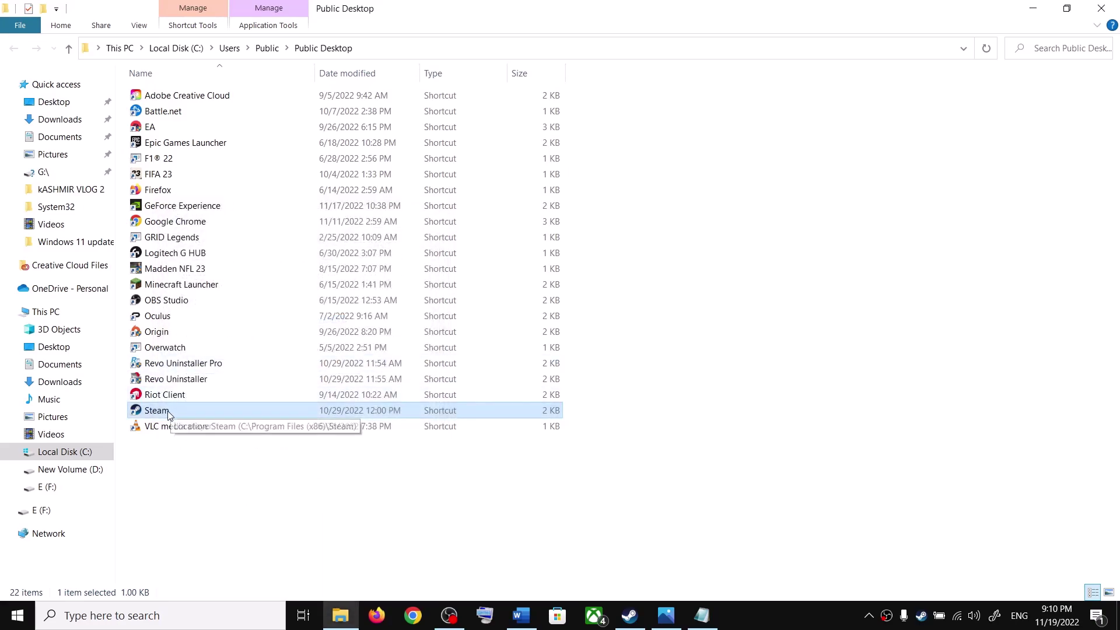
{"action": "left_click", "coordinate": [629, 615]}
{"action": "left_click", "coordinate": [521, 615]}
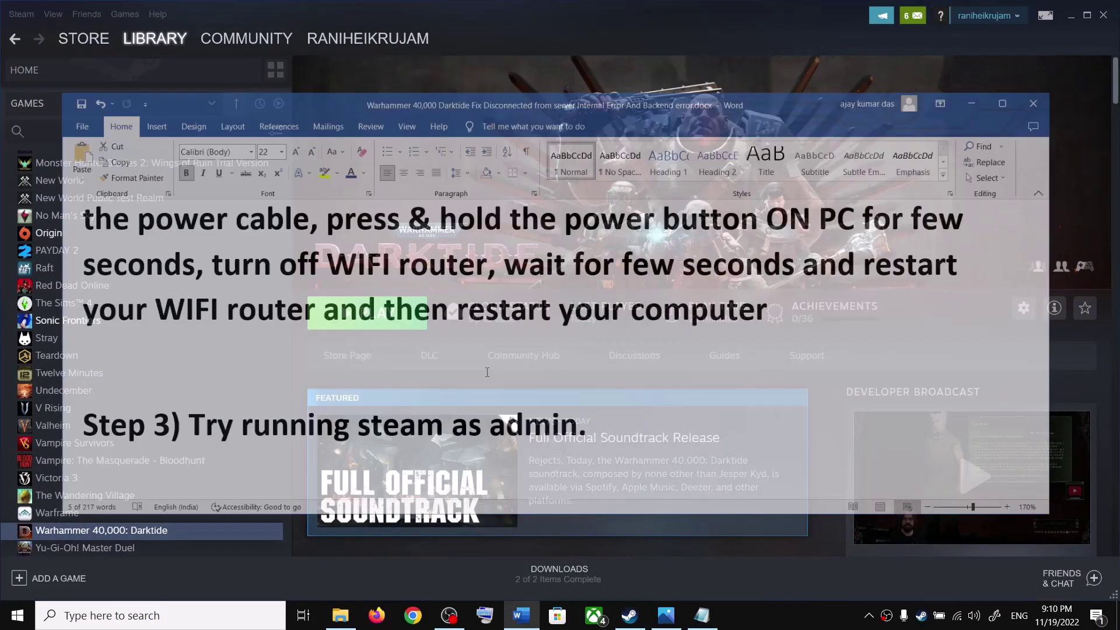
Highlight Step 4's 'Delete the save game' instruction and its progress-loss warning
{"action": "scroll", "coordinate": [361, 381], "scroll_direction": "down", "scroll_amount": 1}
{"action": "left_click_drag", "start_coordinate": [157, 350], "coordinate": [470, 354]}
{"action": "scroll", "coordinate": [611, 311], "scroll_direction": "down", "scroll_amount": 1}
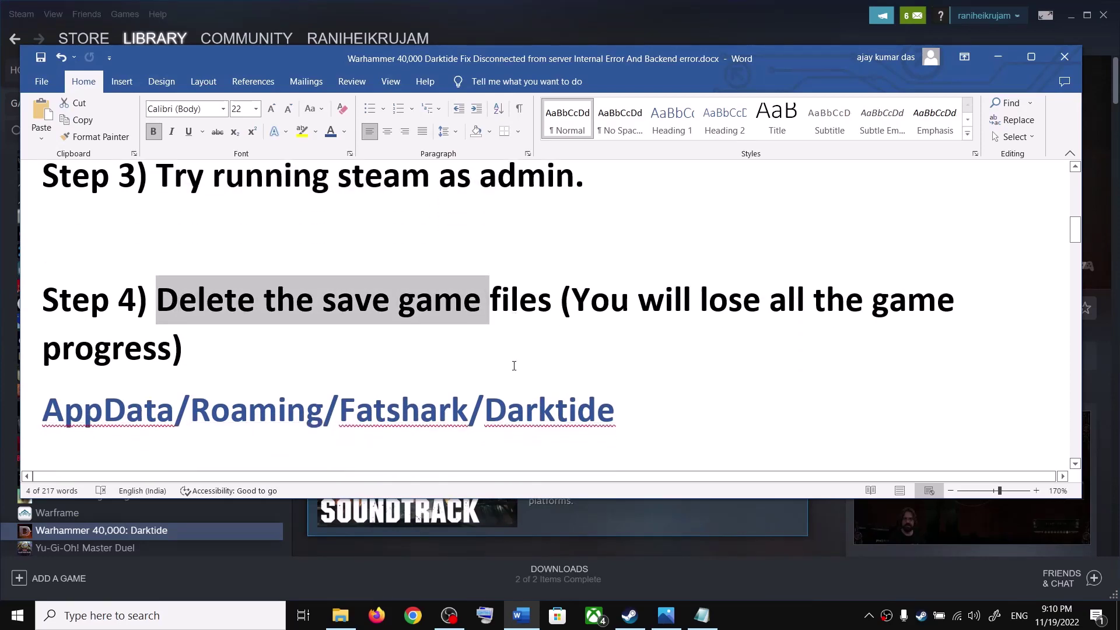
{"action": "left_click_drag", "start_coordinate": [580, 292], "coordinate": [174, 356]}
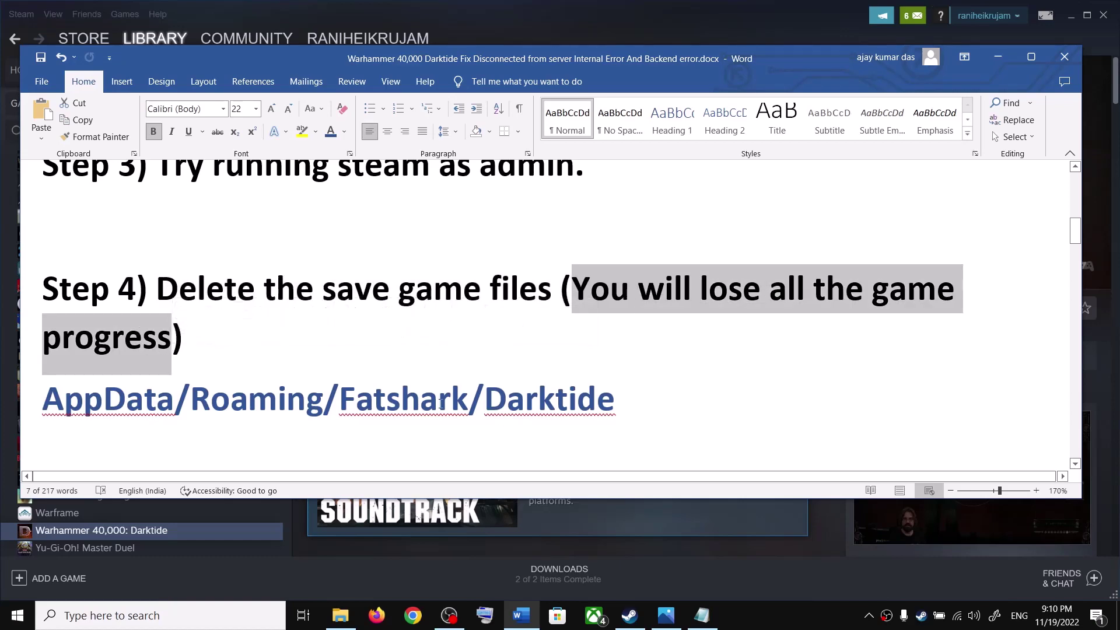
{"action": "scroll", "coordinate": [451, 412], "scroll_direction": "up", "scroll_amount": 4}
{"action": "scroll", "coordinate": [451, 413], "scroll_direction": "down", "scroll_amount": 2}
{"action": "scroll", "coordinate": [280, 407], "scroll_direction": "down", "scroll_amount": 2}
Highlight the AppData/Roaming/Fatshark/Darktide path line and open a new File Explorer window
{"action": "left_click_drag", "start_coordinate": [678, 398], "coordinate": [167, 289]}
{"action": "left_click", "coordinate": [186, 332]}
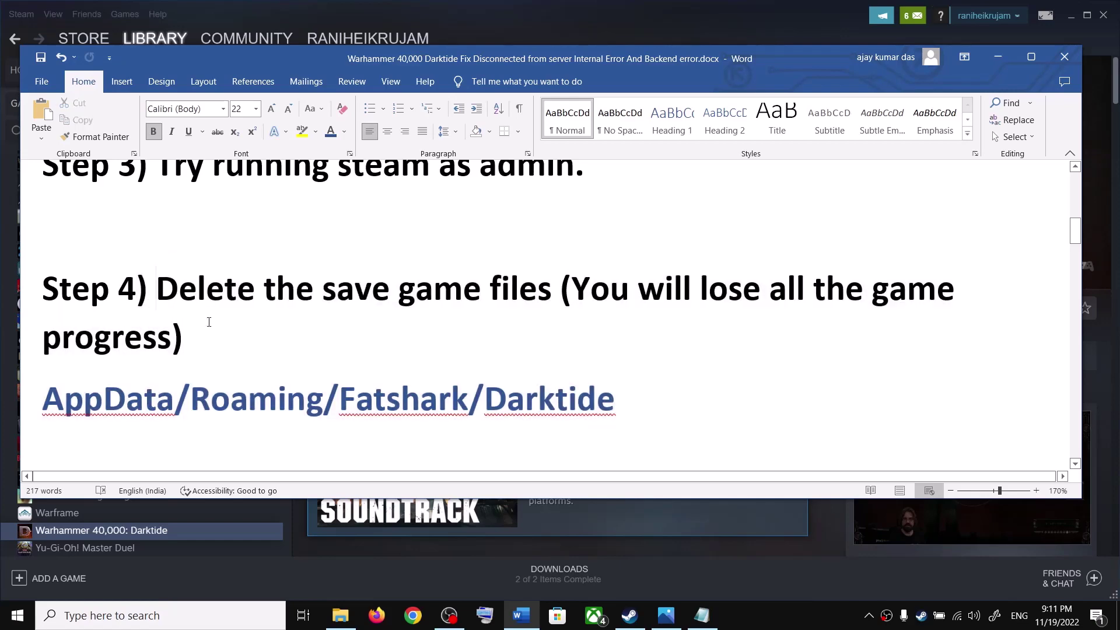
{"action": "left_click", "coordinate": [168, 289], "text": "shift"}
{"action": "triple_click", "coordinate": [46, 398]}
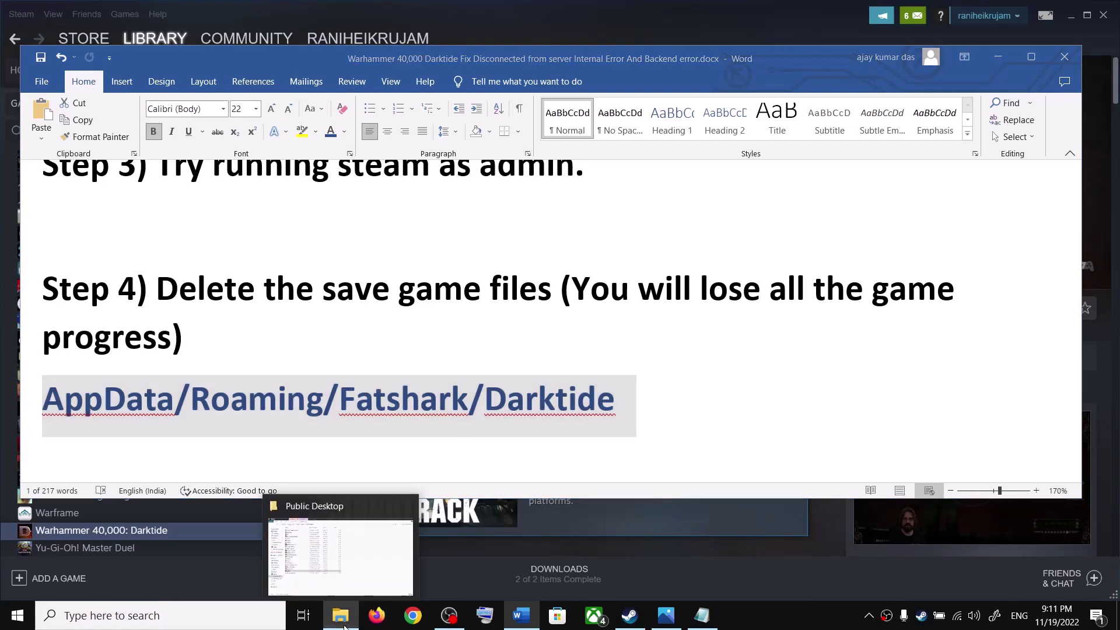
{"action": "right_click", "coordinate": [341, 619]}
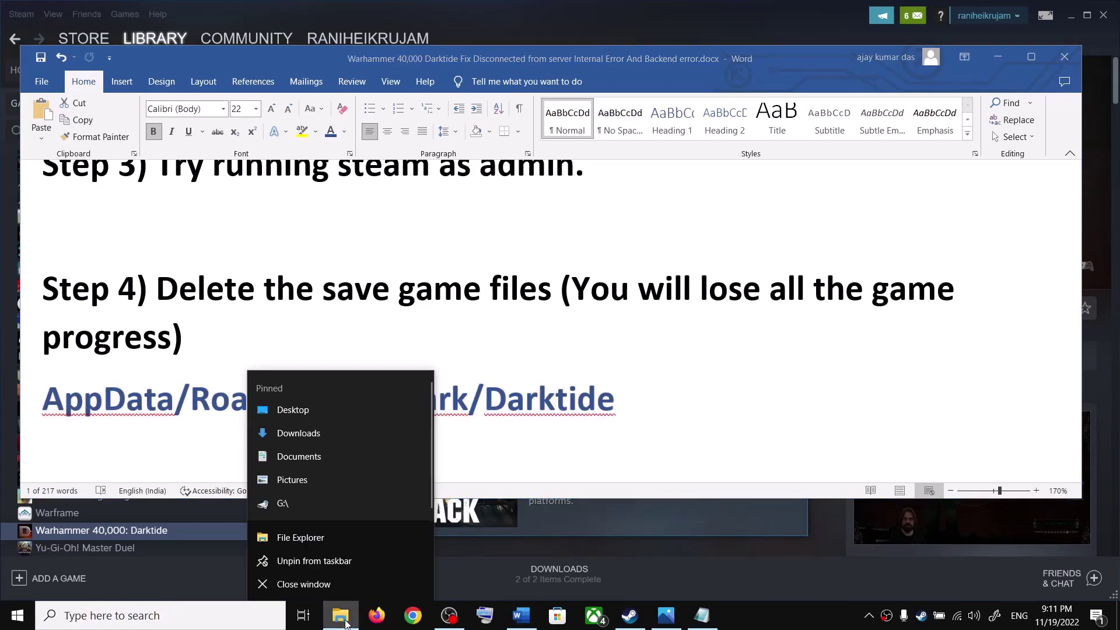
{"action": "left_click", "coordinate": [319, 540]}
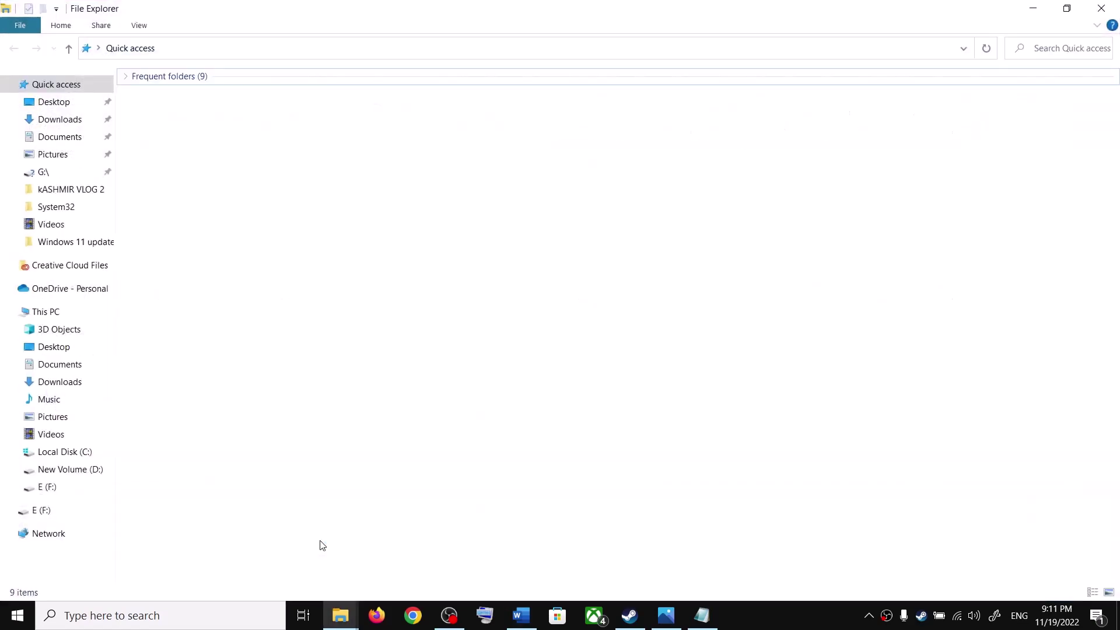
Navigate to C:\Users\Test and turn on hidden items to reveal the AppData folder
{"action": "left_click", "coordinate": [64, 318]}
{"action": "double_click", "coordinate": [235, 212]}
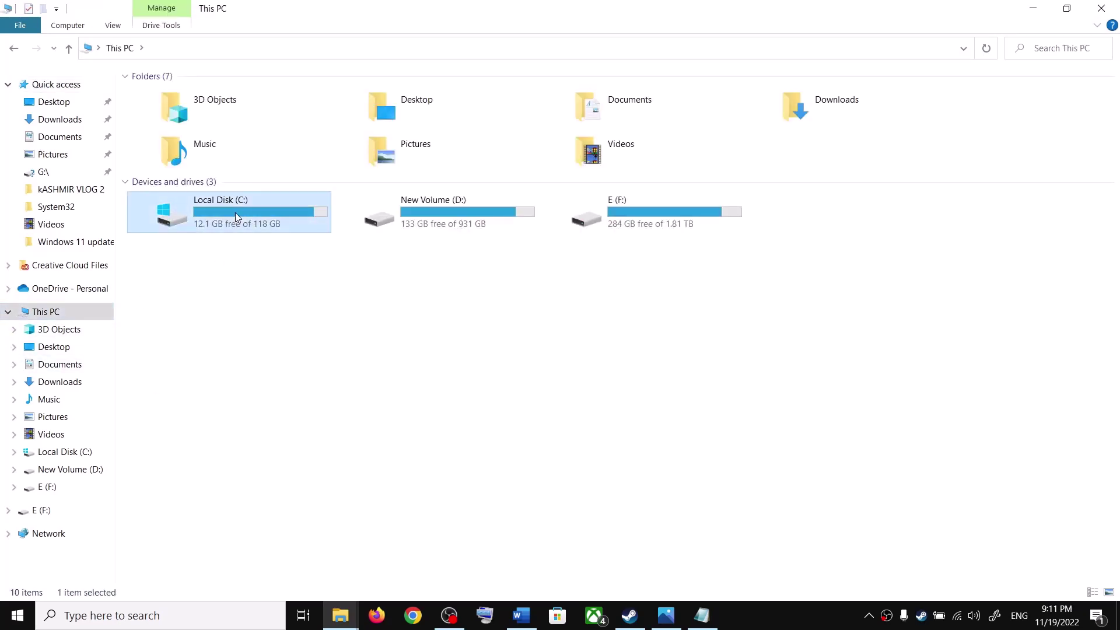
{"action": "left_click", "coordinate": [161, 426]}
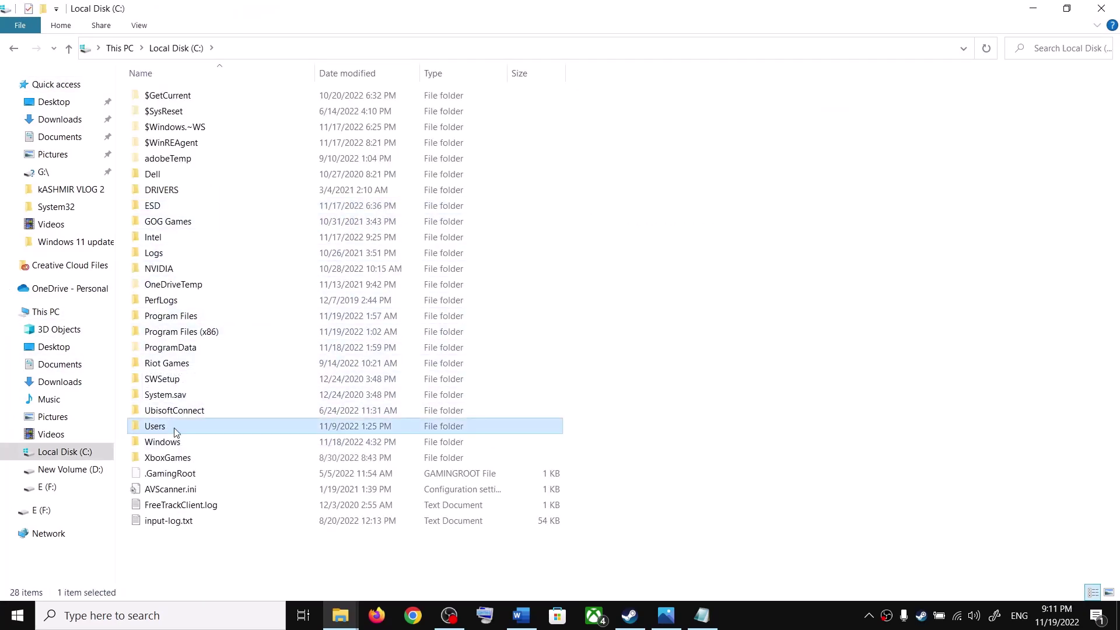
{"action": "double_click", "coordinate": [178, 432]}
{"action": "left_click", "coordinate": [157, 144]}
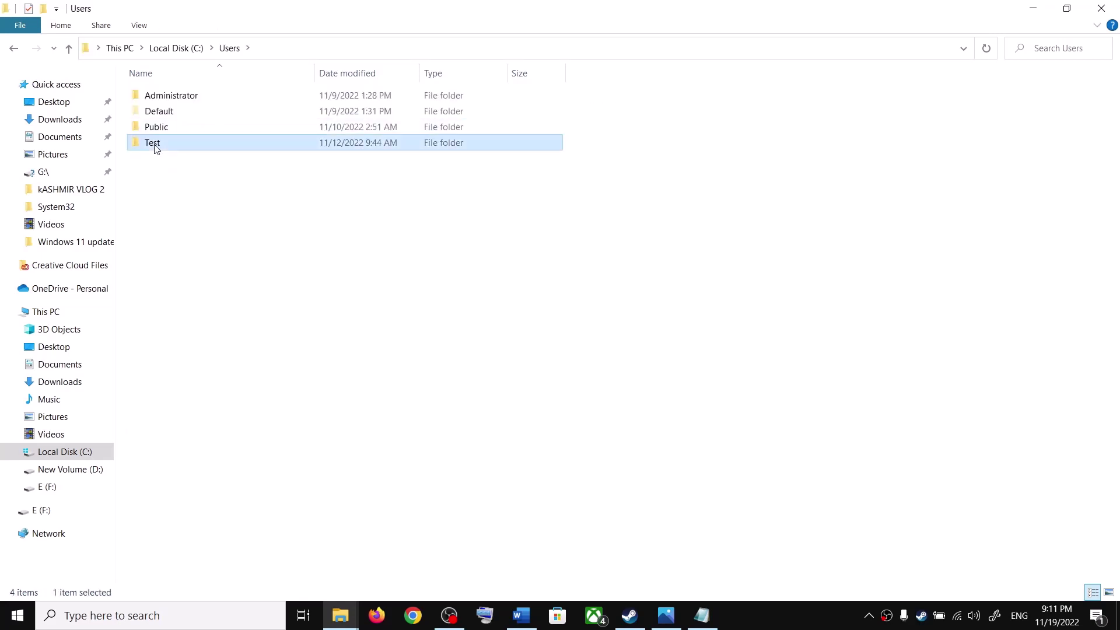
{"action": "double_click", "coordinate": [183, 145]}
{"action": "left_click", "coordinate": [213, 194]}
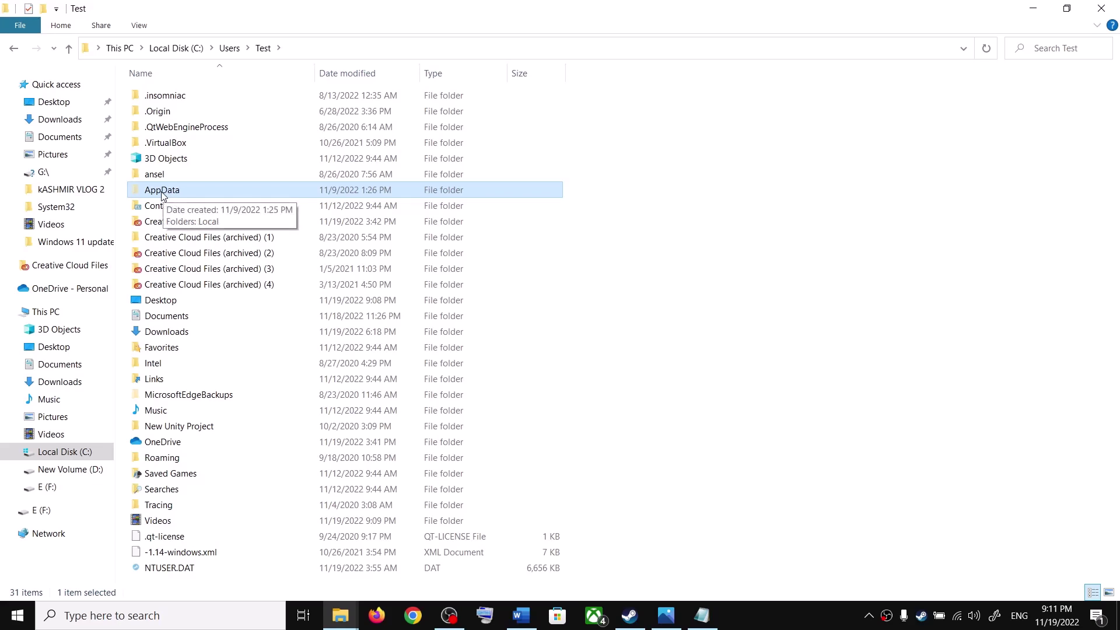
{"action": "left_click", "coordinate": [138, 27]}
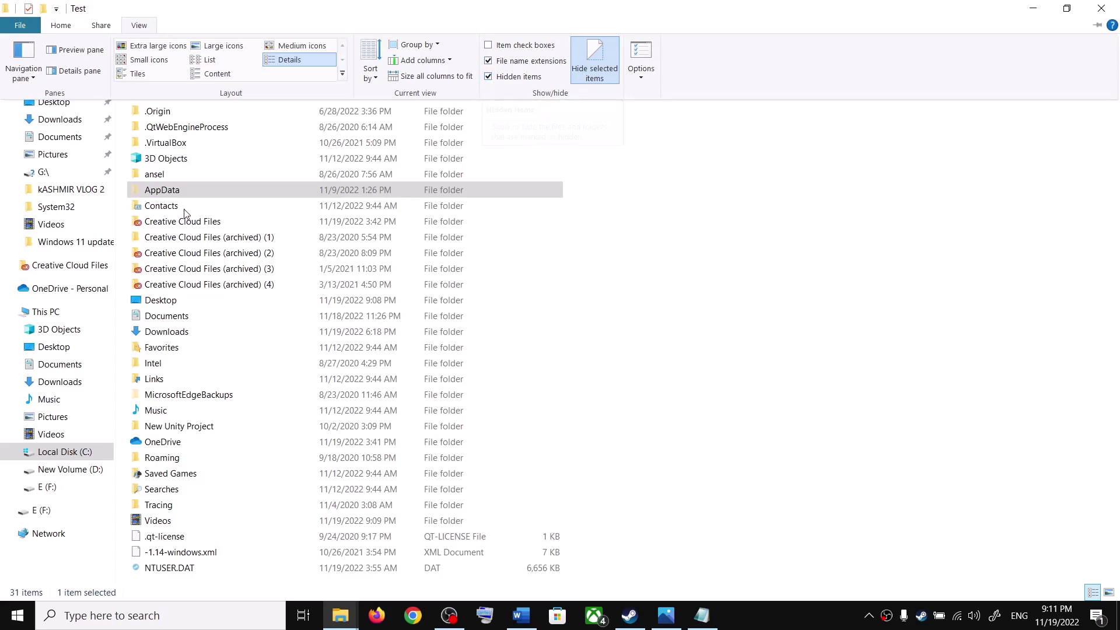
{"action": "left_click", "coordinate": [170, 196]}
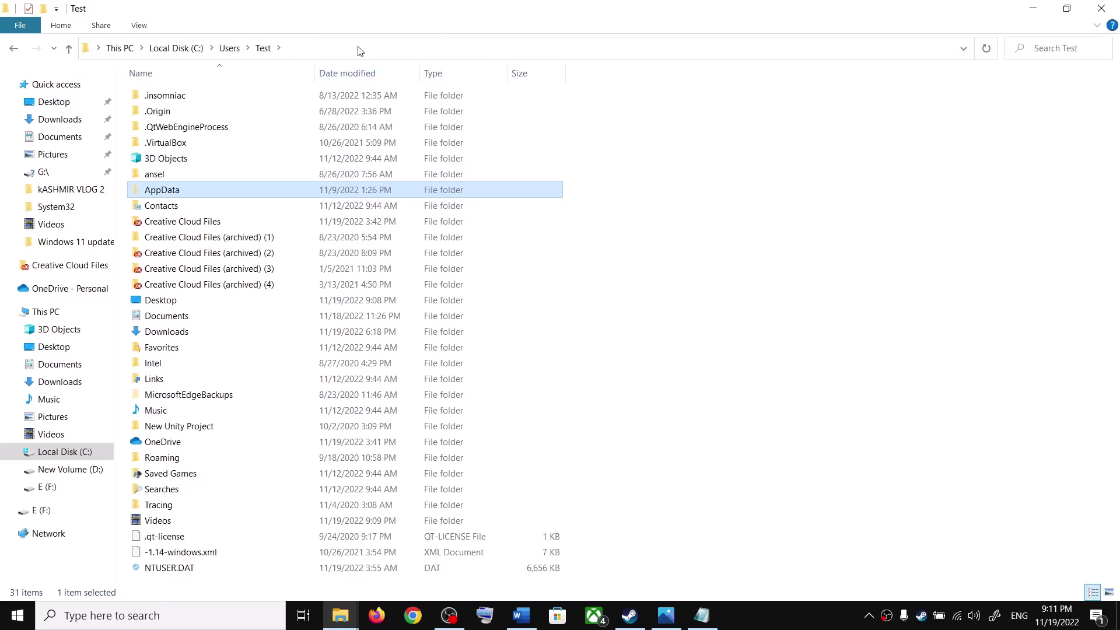
Open AppData\Roaming, locate the Fatshark folder, then close Explorer and bring Steam forward
{"action": "double_click", "coordinate": [185, 191]}
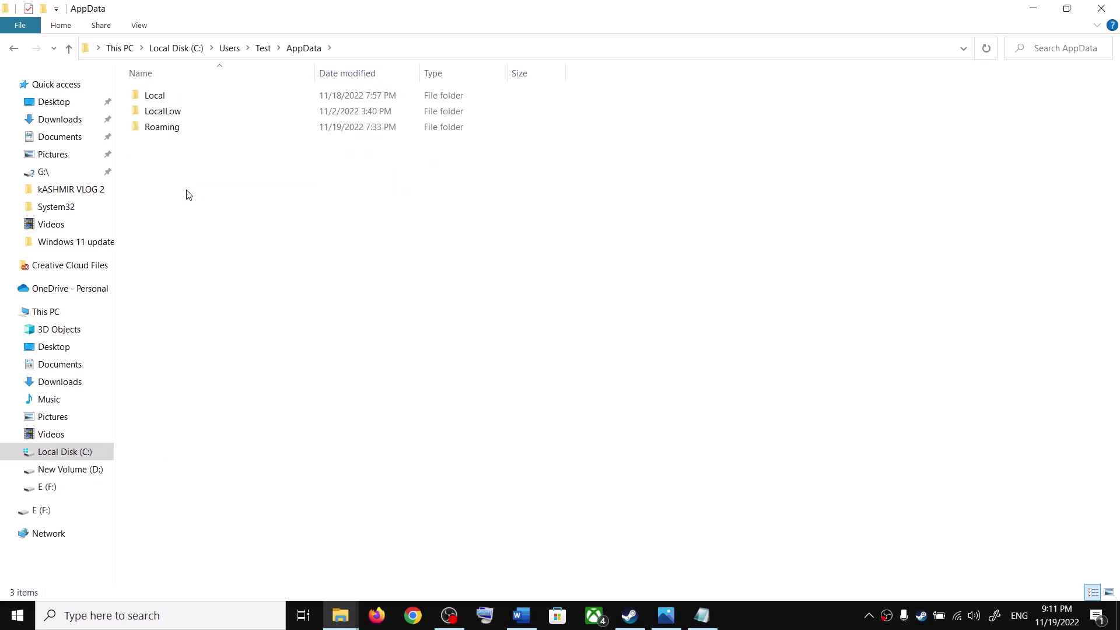
{"action": "left_click", "coordinate": [179, 131]}
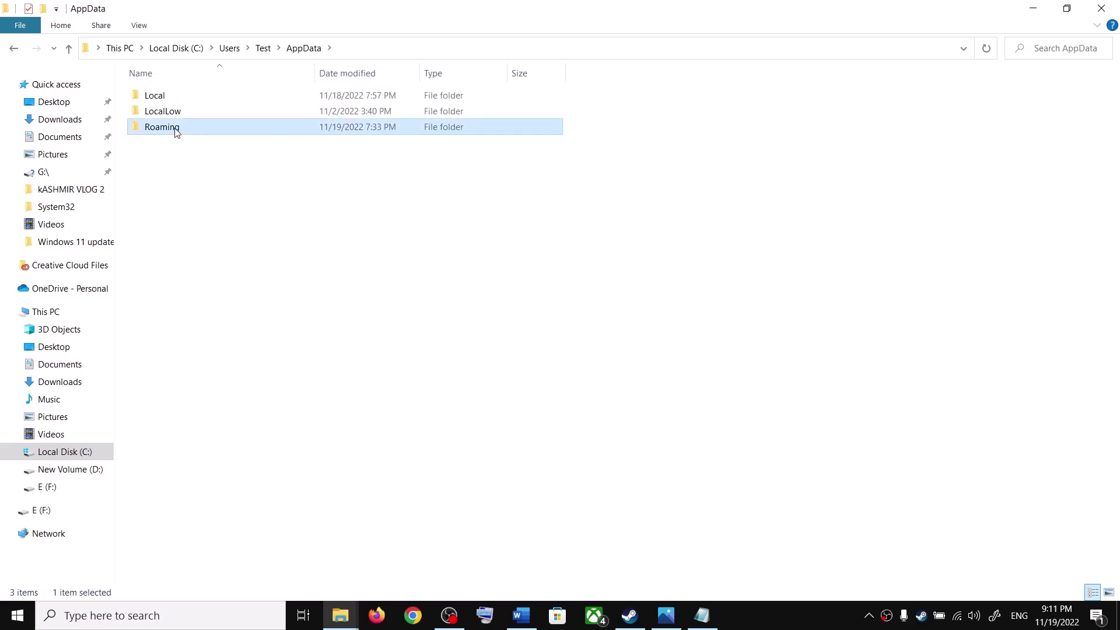
{"action": "double_click", "coordinate": [176, 129]}
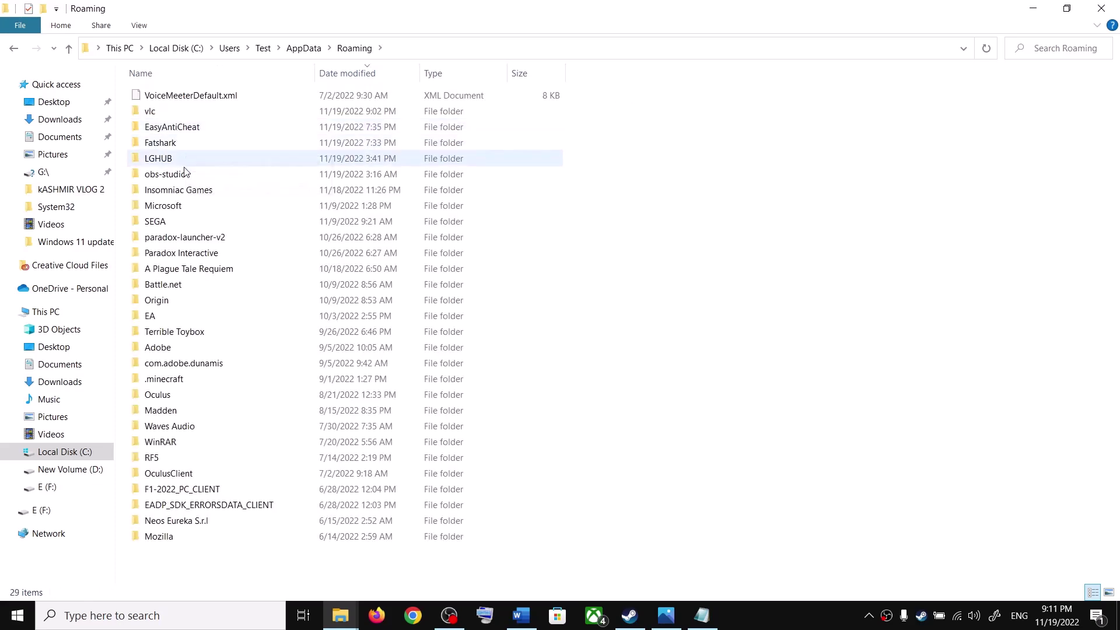
{"action": "left_click", "coordinate": [153, 145]}
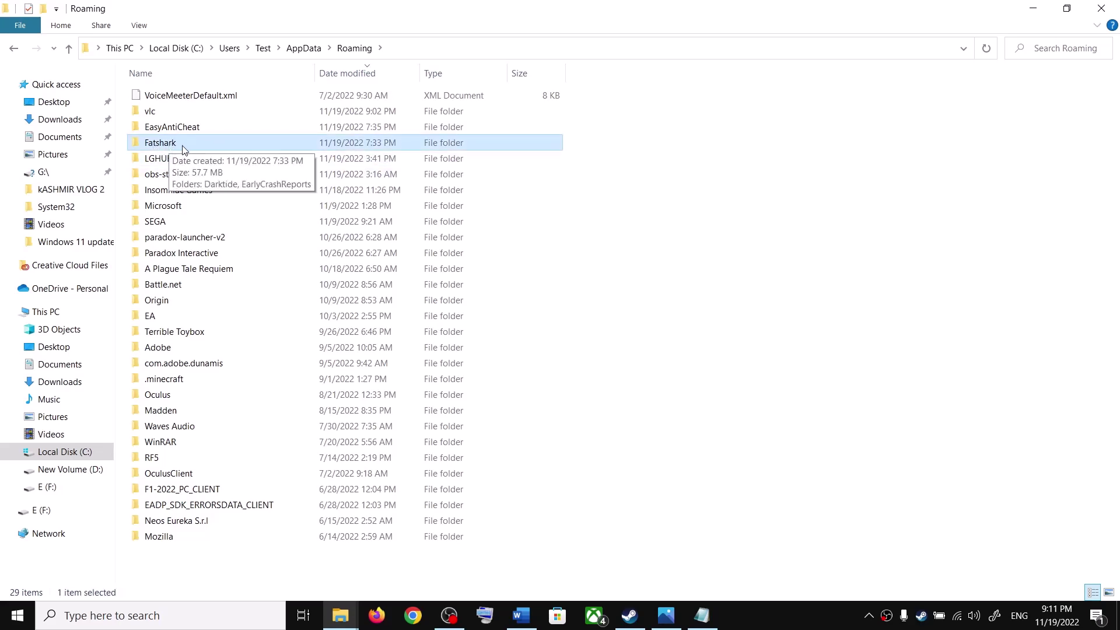
{"action": "right_click", "coordinate": [184, 152]}
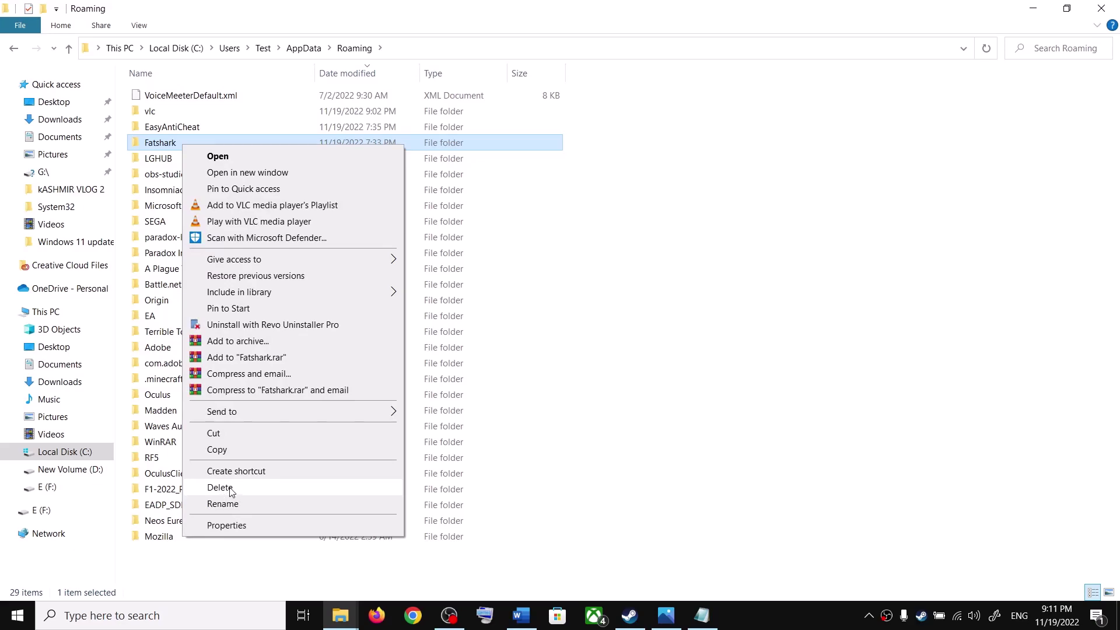
{"action": "left_click", "coordinate": [752, 399]}
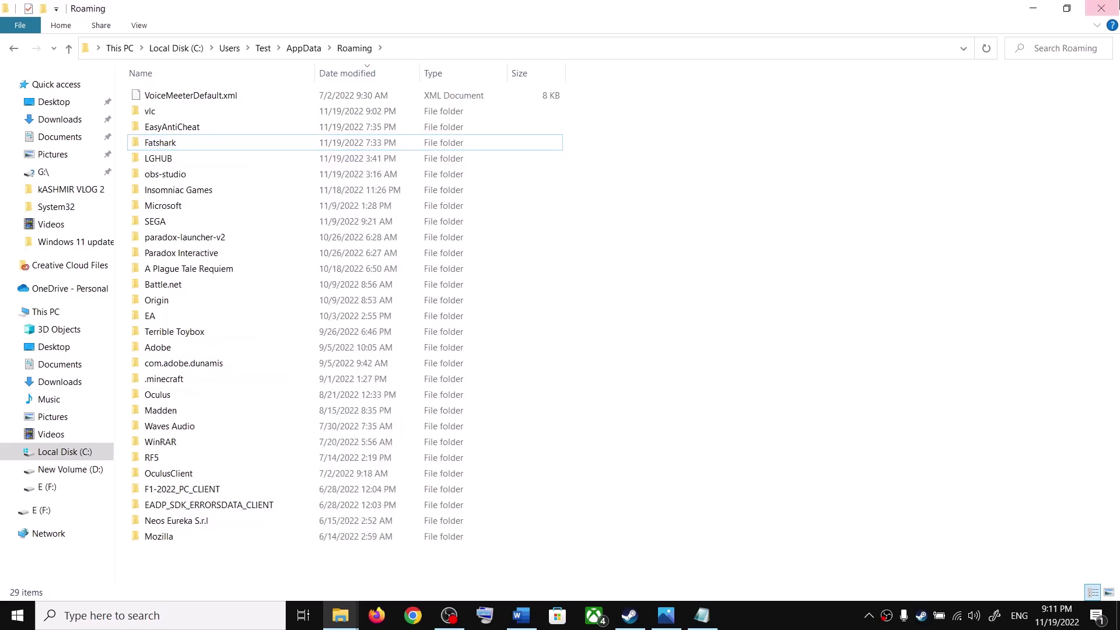
{"action": "left_click", "coordinate": [1101, 8]}
{"action": "triple_click", "coordinate": [564, 404]}
{"action": "left_click", "coordinate": [718, 555]}
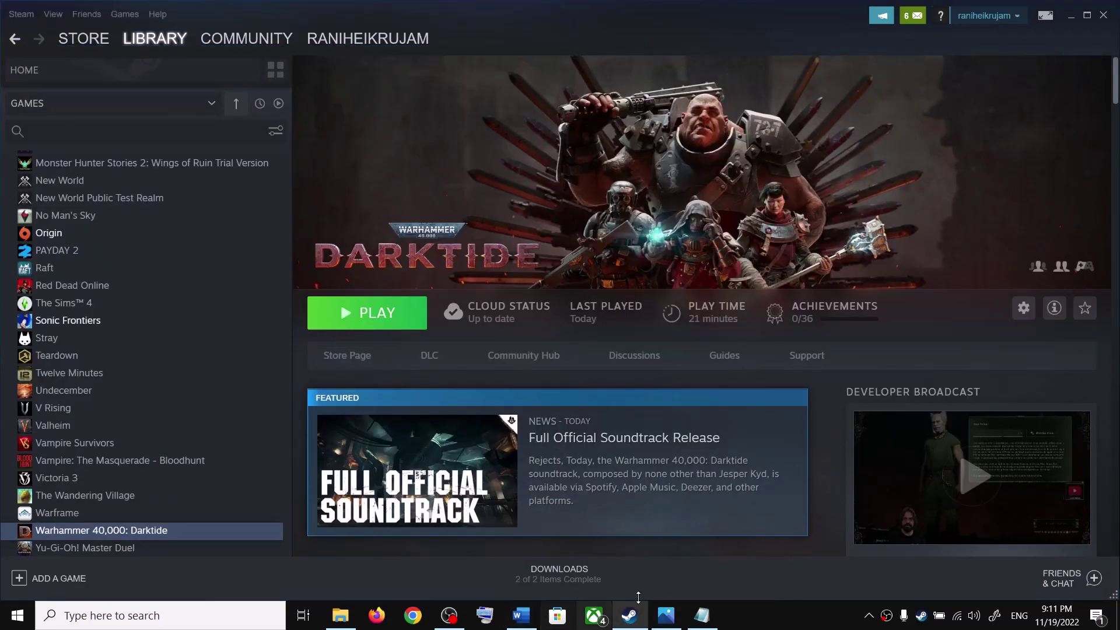
Review Step 4's save path and Step 5's DNS addresses 8.8.8.8 and 8.8.4.4 in Word
{"action": "left_click", "coordinate": [521, 615]}
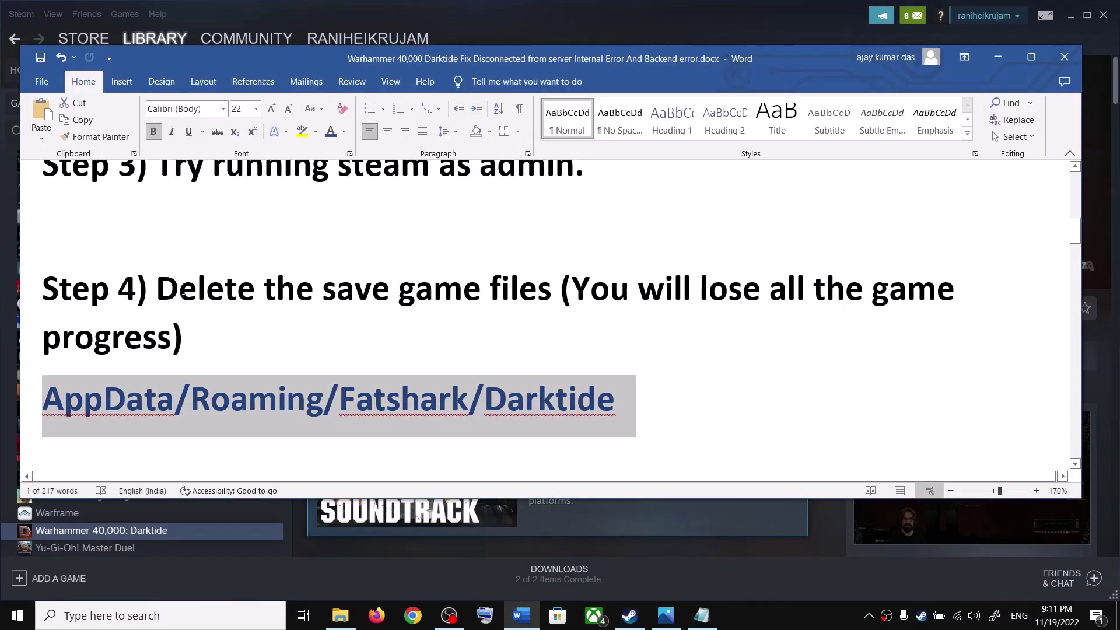
{"action": "left_click_drag", "start_coordinate": [192, 294], "coordinate": [633, 429]}
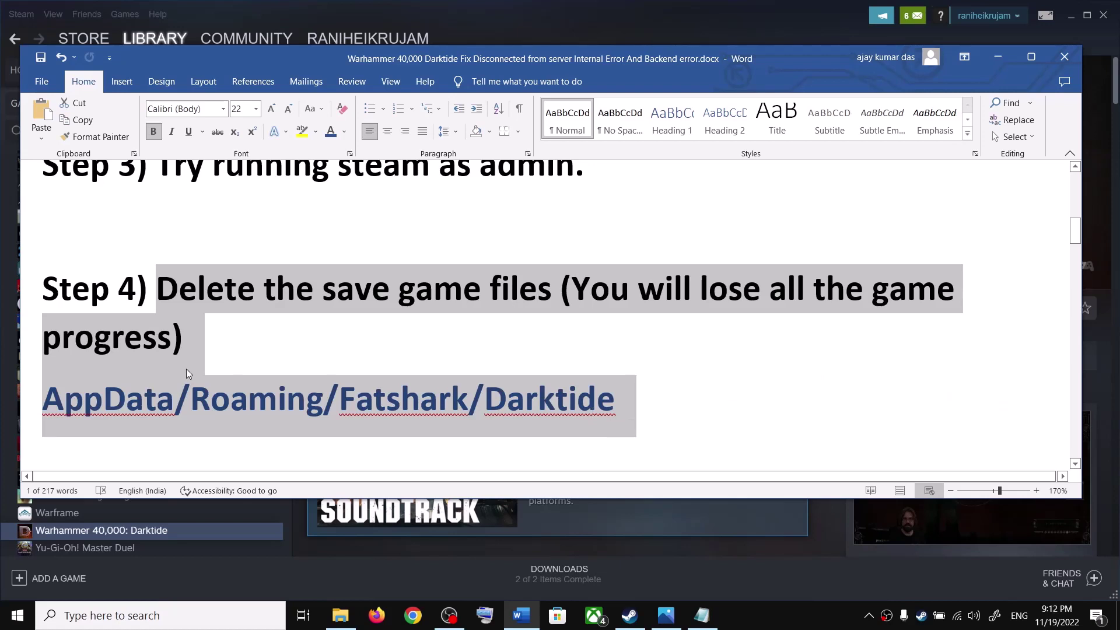
{"action": "scroll", "coordinate": [282, 337], "scroll_direction": "down", "scroll_amount": 5}
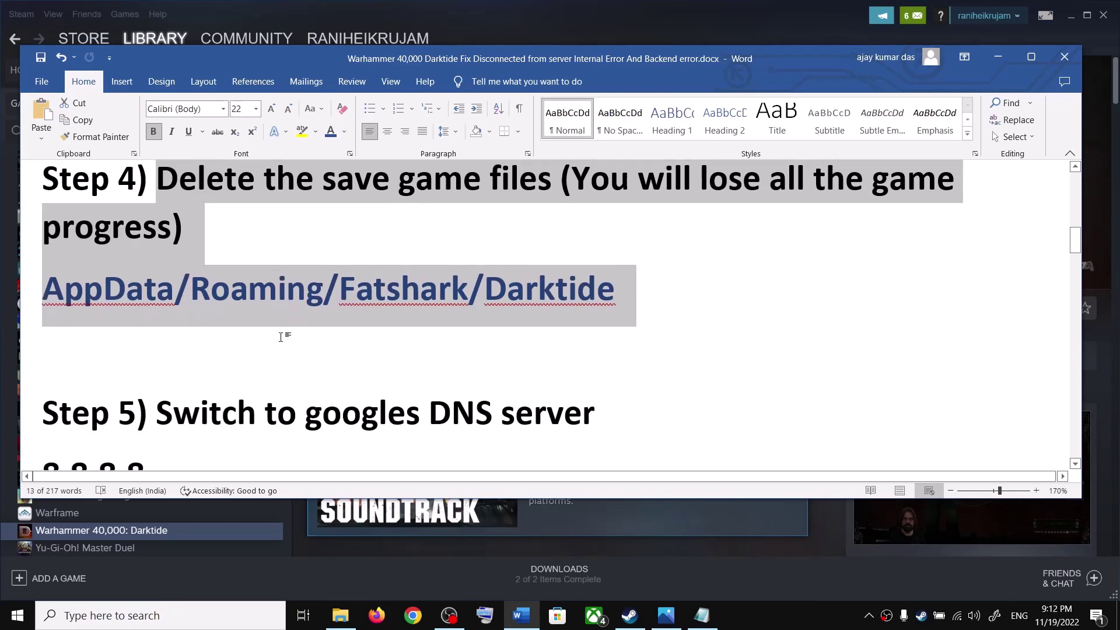
{"action": "left_click_drag", "start_coordinate": [161, 287], "coordinate": [563, 305]}
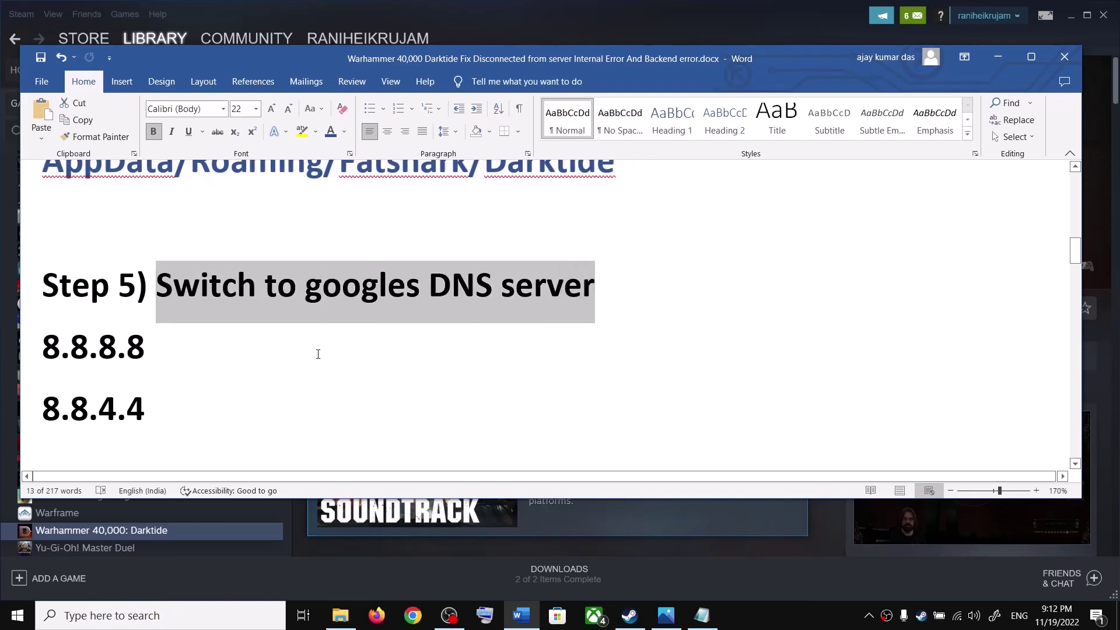
{"action": "left_click_drag", "start_coordinate": [154, 415], "coordinate": [161, 302]}
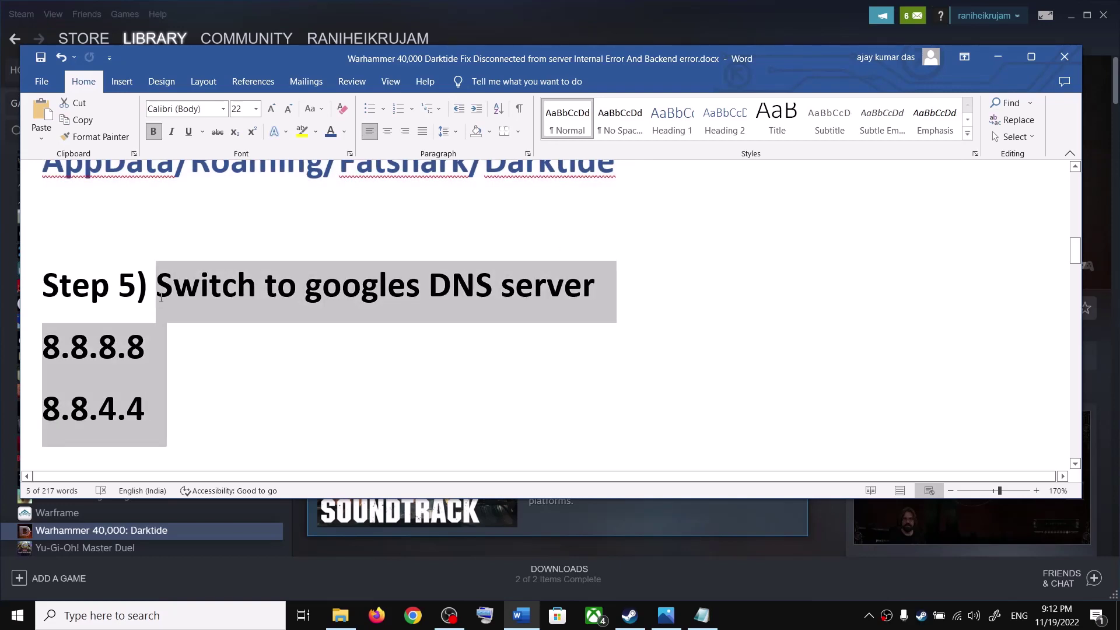
{"action": "left_click_drag", "start_coordinate": [159, 419], "coordinate": [185, 278]}
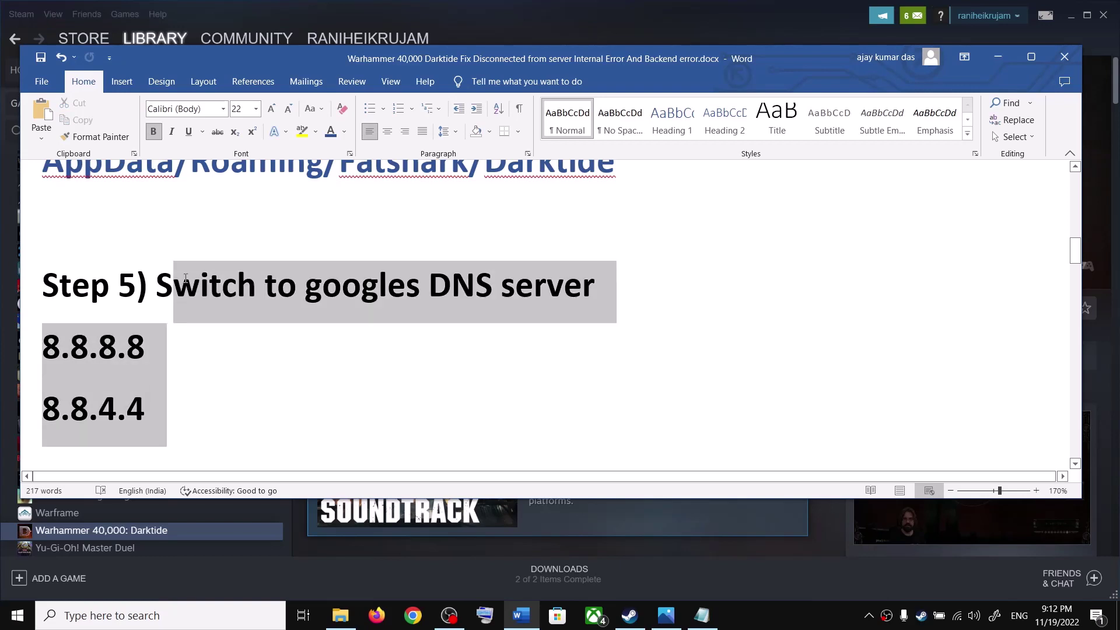
{"action": "left_click", "coordinate": [329, 376]}
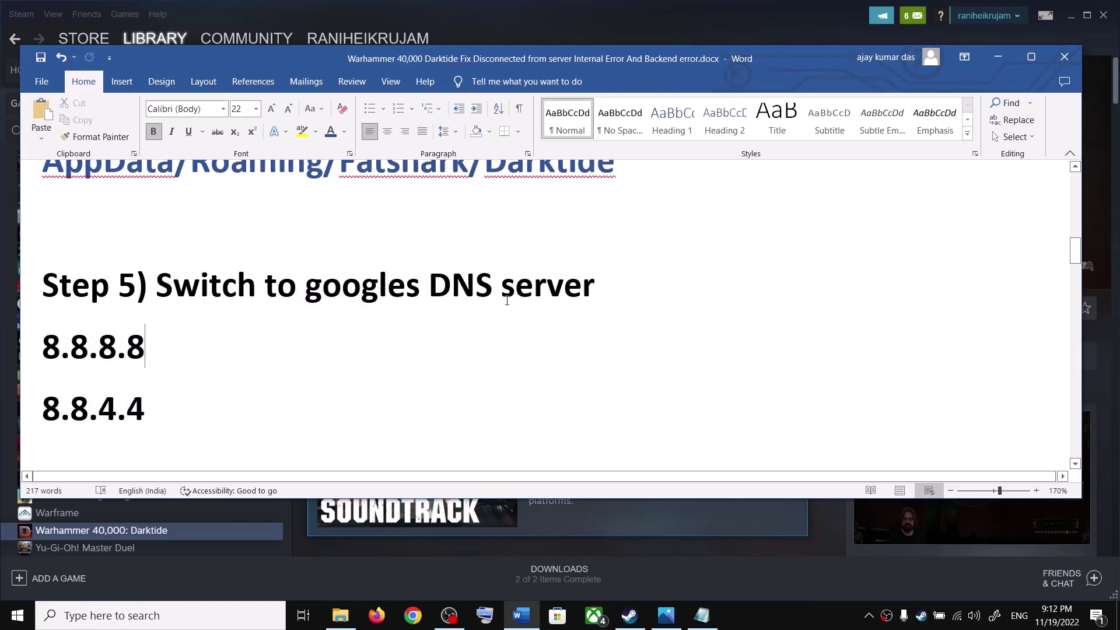
Delete the extra 's' in 'googles' in the Step 5 heading
{"action": "left_click", "coordinate": [419, 287]}
{"action": "key", "text": "BackSpace"}
{"action": "left_click", "coordinate": [405, 403]}
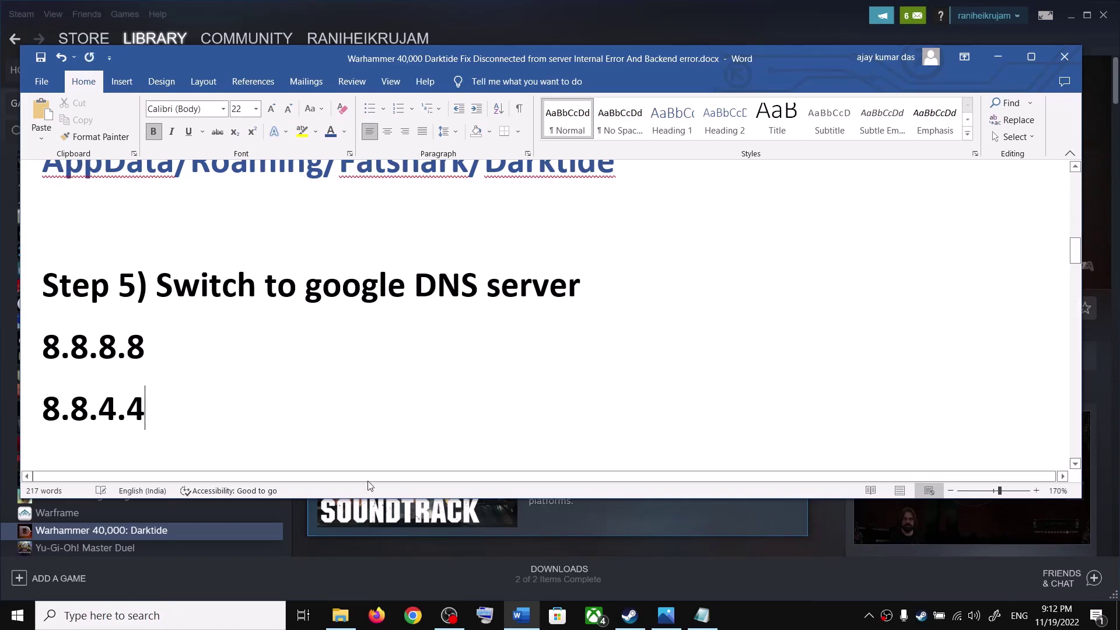
Open Control Panel via search and go to Network and Internet > Network and Sharing Center
{"action": "left_click", "coordinate": [232, 617]}
{"action": "type", "text": "contr"}
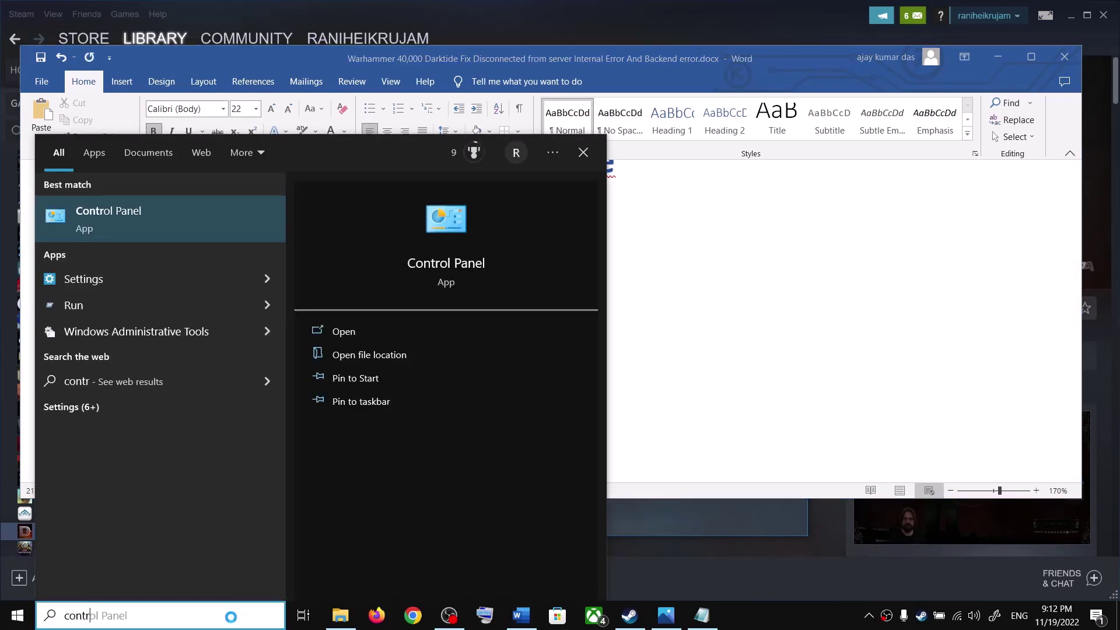
{"action": "type", "text": "ol Panel"}
{"action": "left_click", "coordinate": [128, 217]}
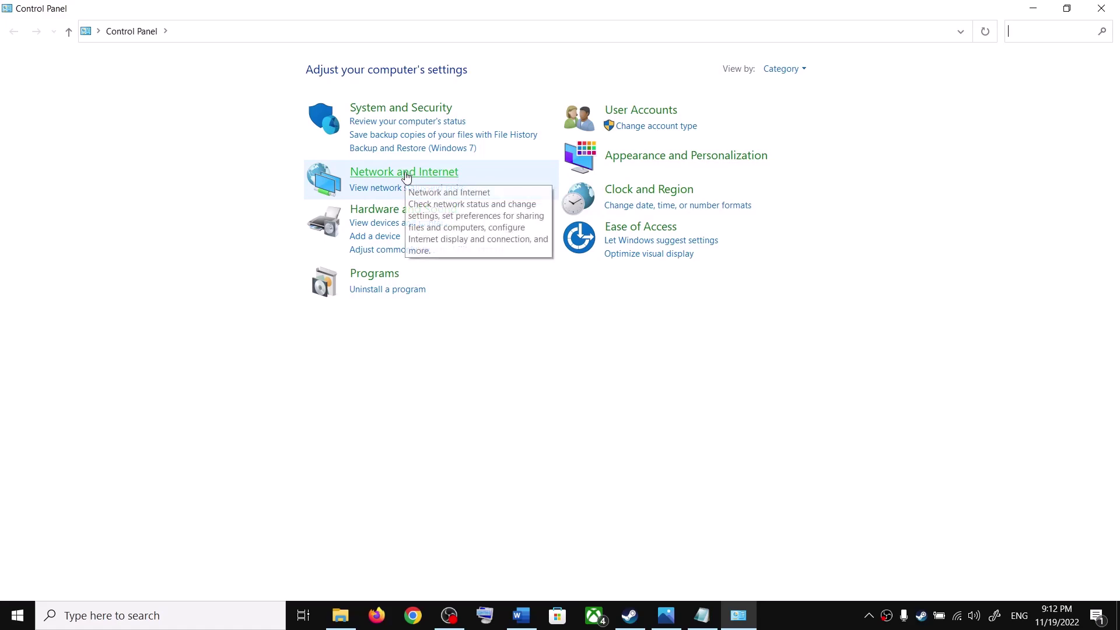
{"action": "left_click", "coordinate": [385, 176]}
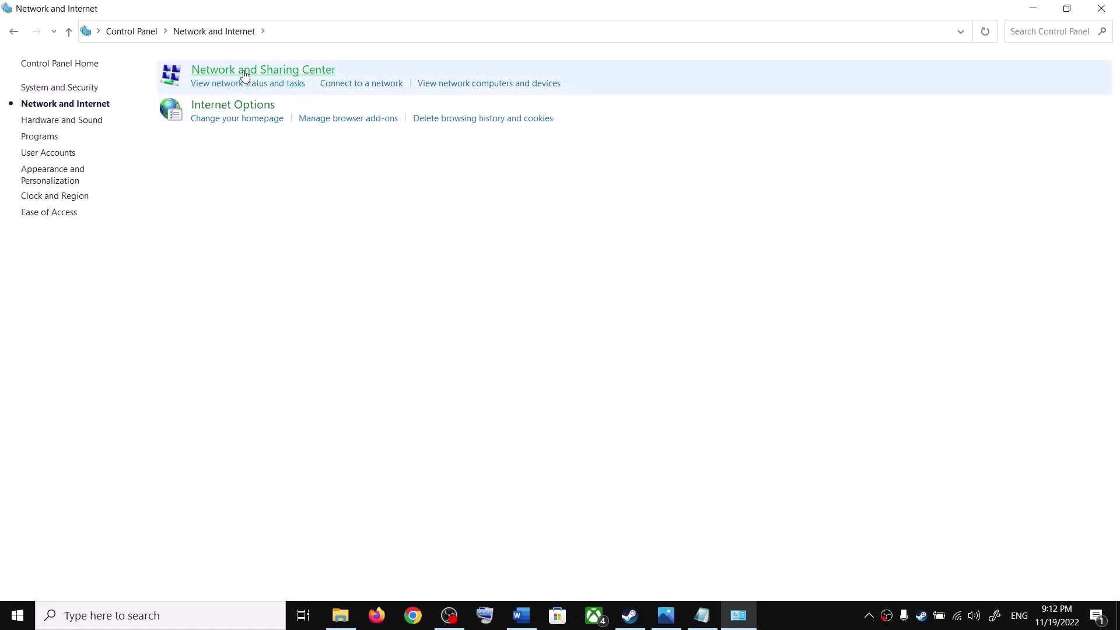
{"action": "left_click", "coordinate": [260, 70]}
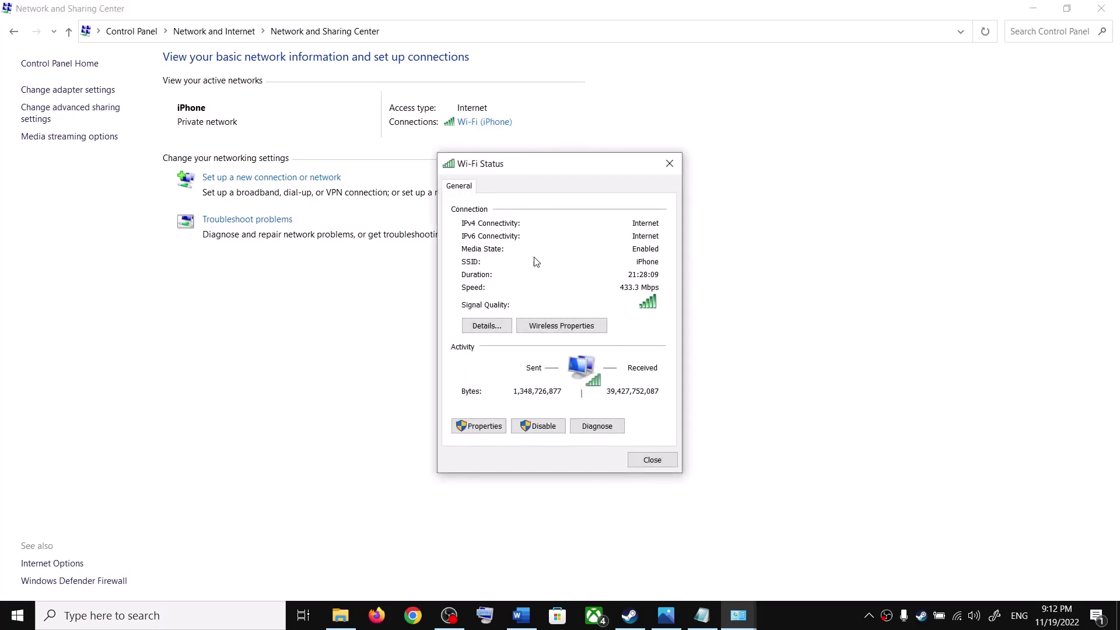
Open the Wi-Fi connection's Internet Protocol Version 4 (TCP/IPv4) Properties and move the dialog higher
{"action": "left_click", "coordinate": [461, 430]}
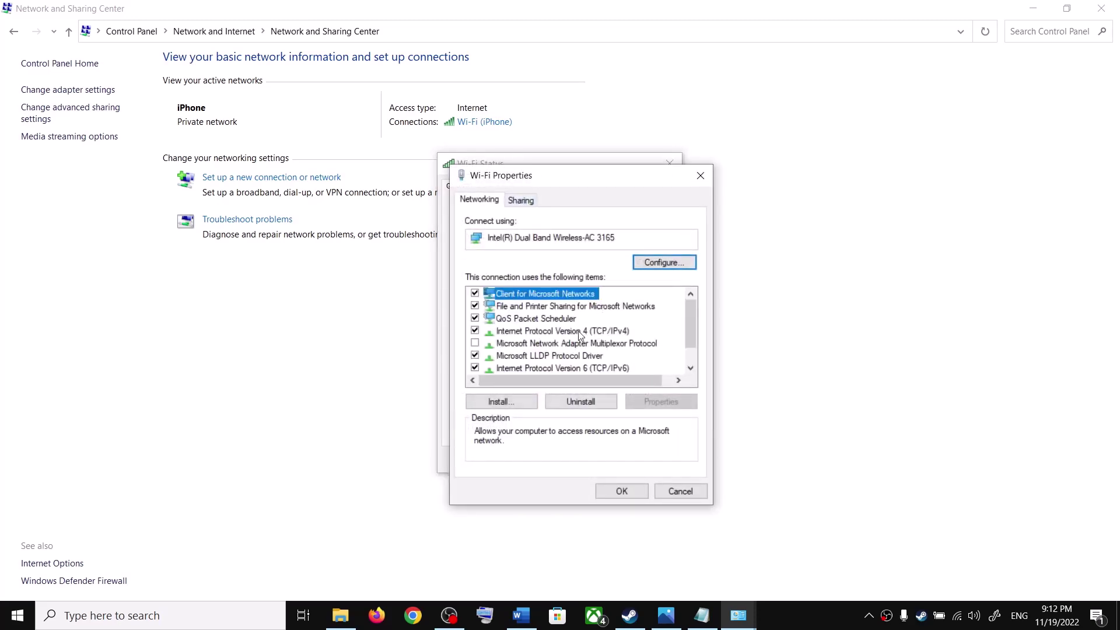
{"action": "left_click", "coordinate": [522, 331]}
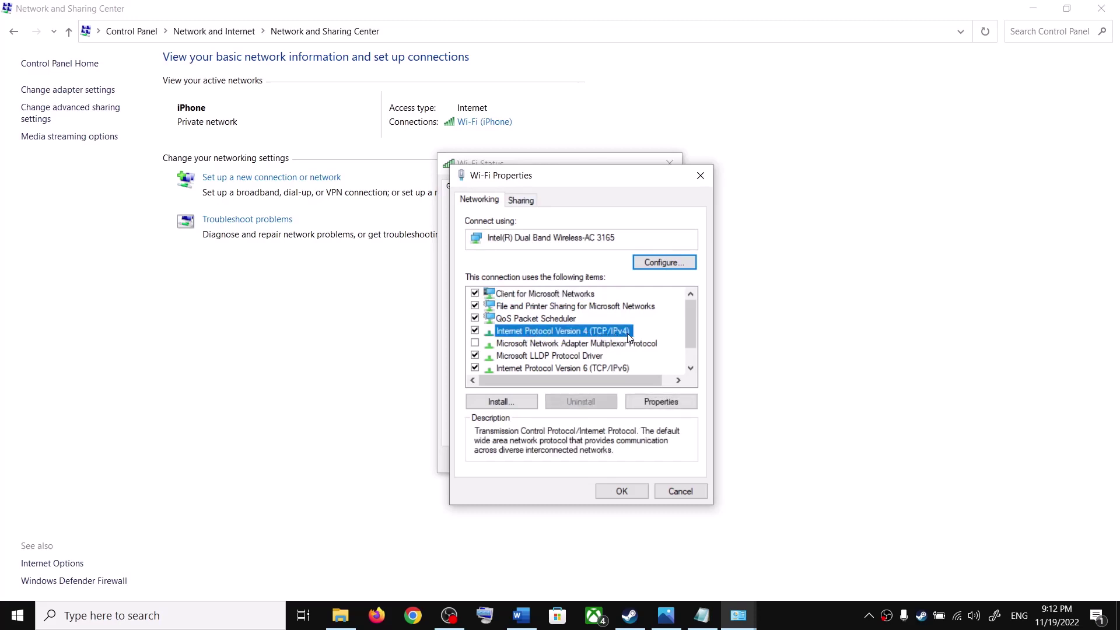
{"action": "double_click", "coordinate": [575, 333]}
{"action": "left_click_drag", "start_coordinate": [634, 235], "coordinate": [597, 116]}
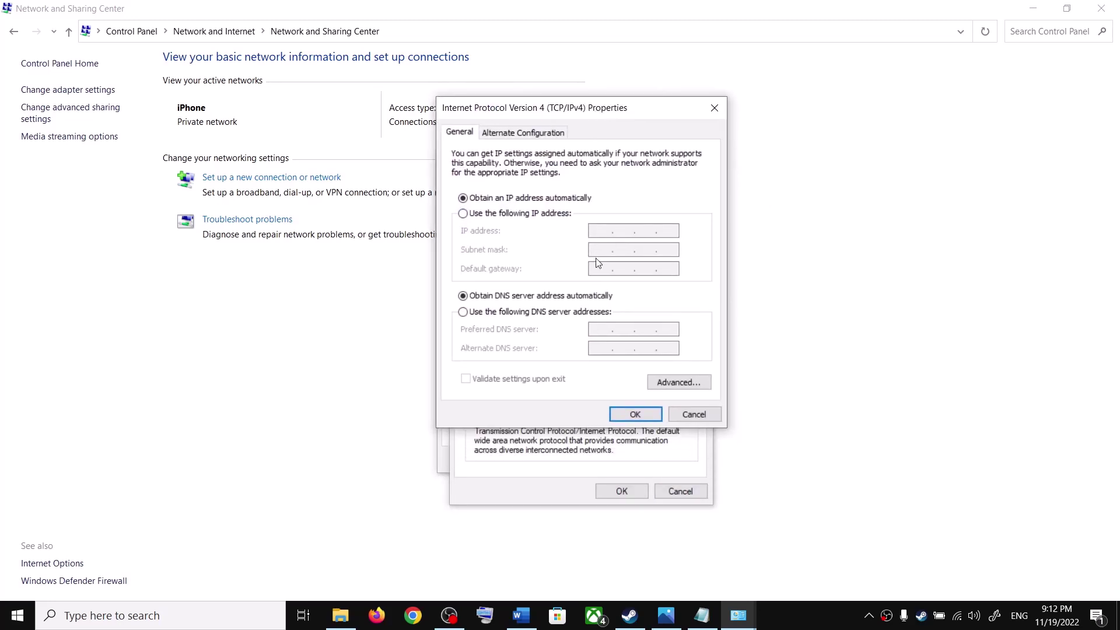
Switch to manual DNS, enter preferred 8.8.8.8 and alternate 8.8.4.4, and enable validation on exit
{"action": "left_click", "coordinate": [464, 312]}
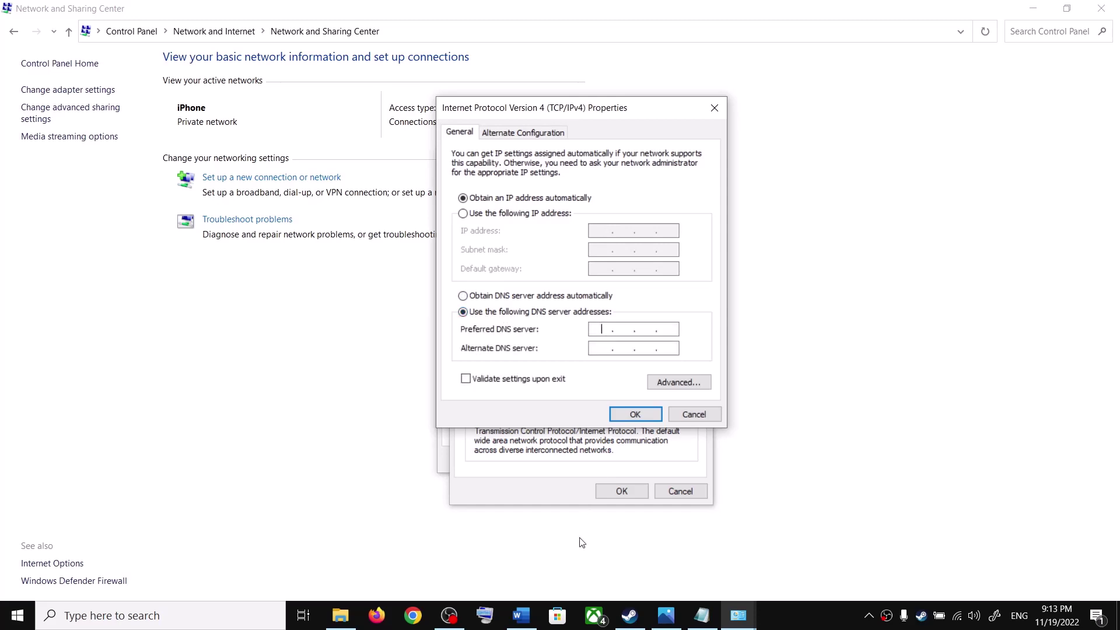
{"action": "left_click", "coordinate": [521, 616]}
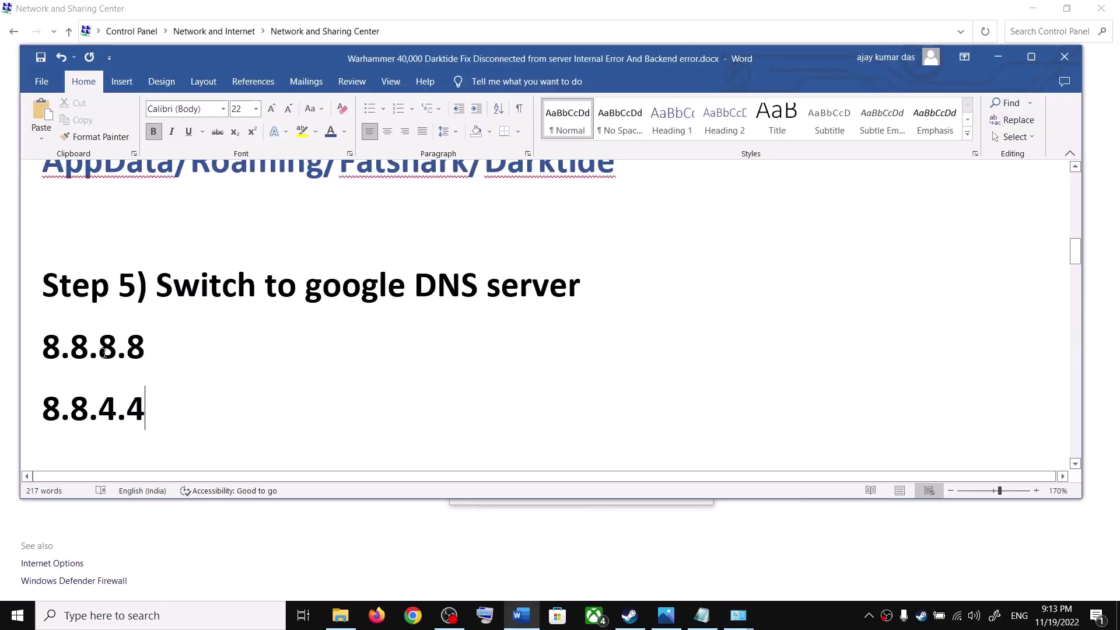
{"action": "left_click", "coordinate": [997, 57]}
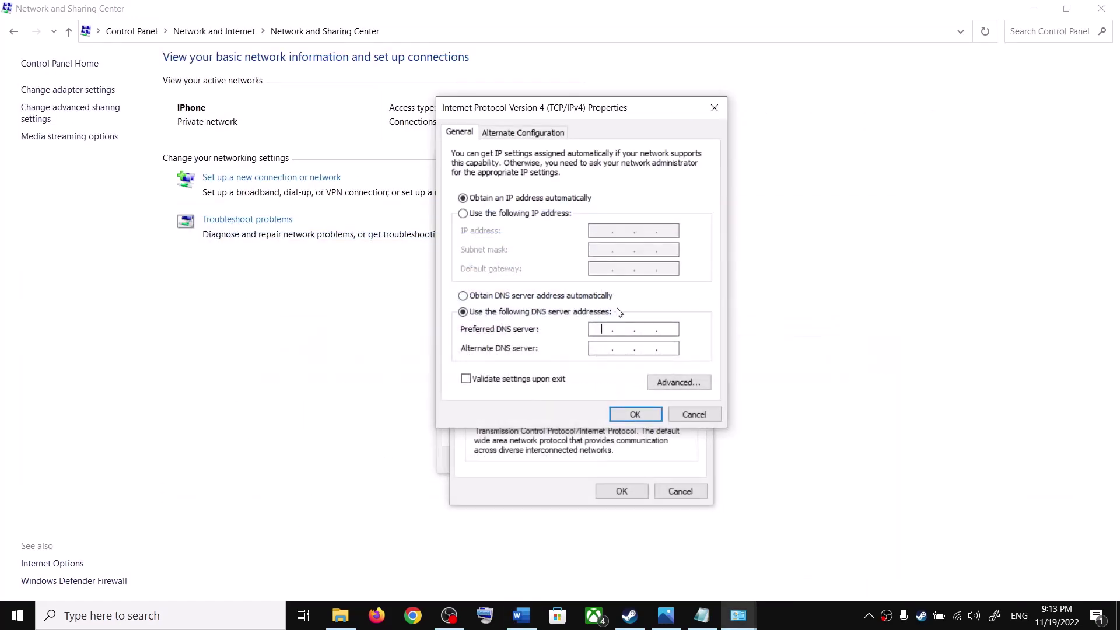
{"action": "type", "text": "8.8.8.8"}
{"action": "left_click", "coordinate": [521, 615]}
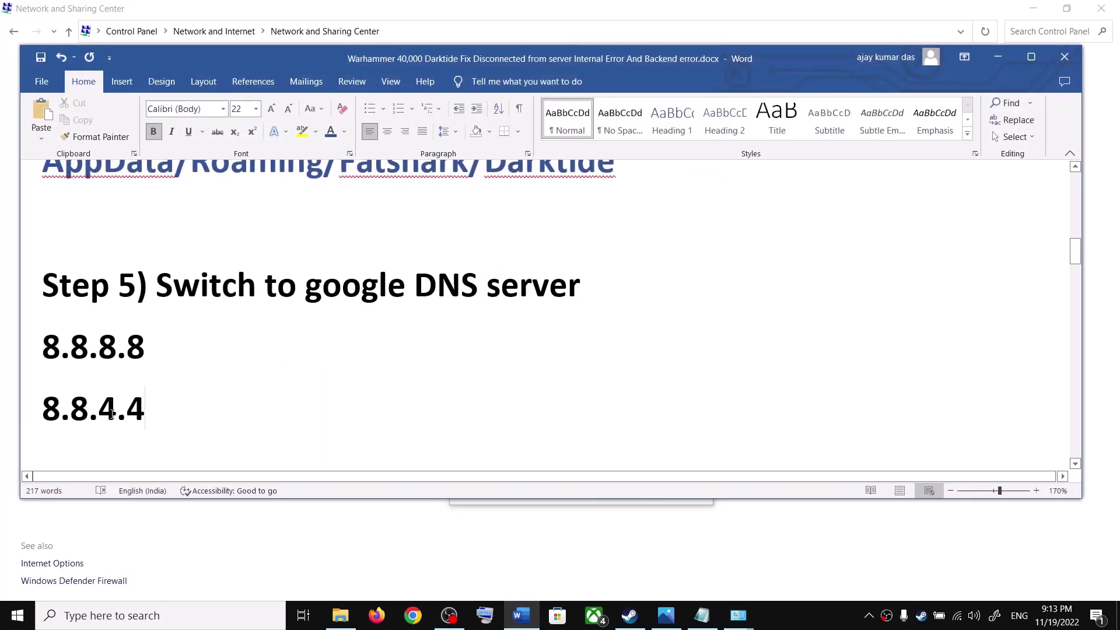
{"action": "left_click", "coordinate": [998, 61]}
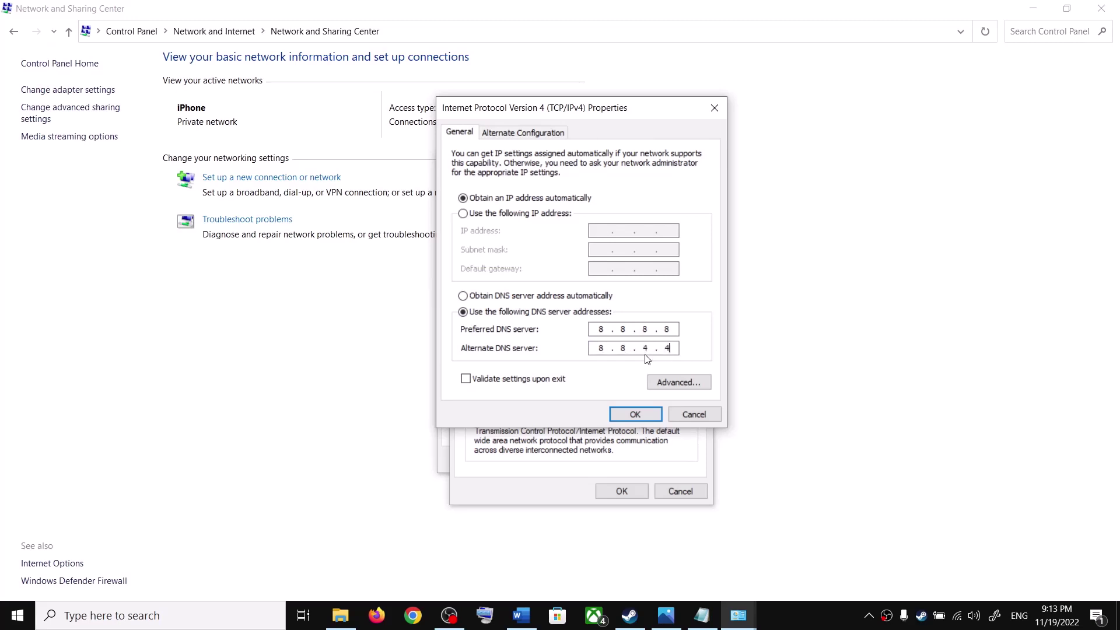
{"action": "left_click", "coordinate": [465, 380]}
Save the DNS changes, close Network Diagnostics and Wi-Fi Status, and return to Steam's Darktide page
{"action": "left_click", "coordinate": [642, 414]}
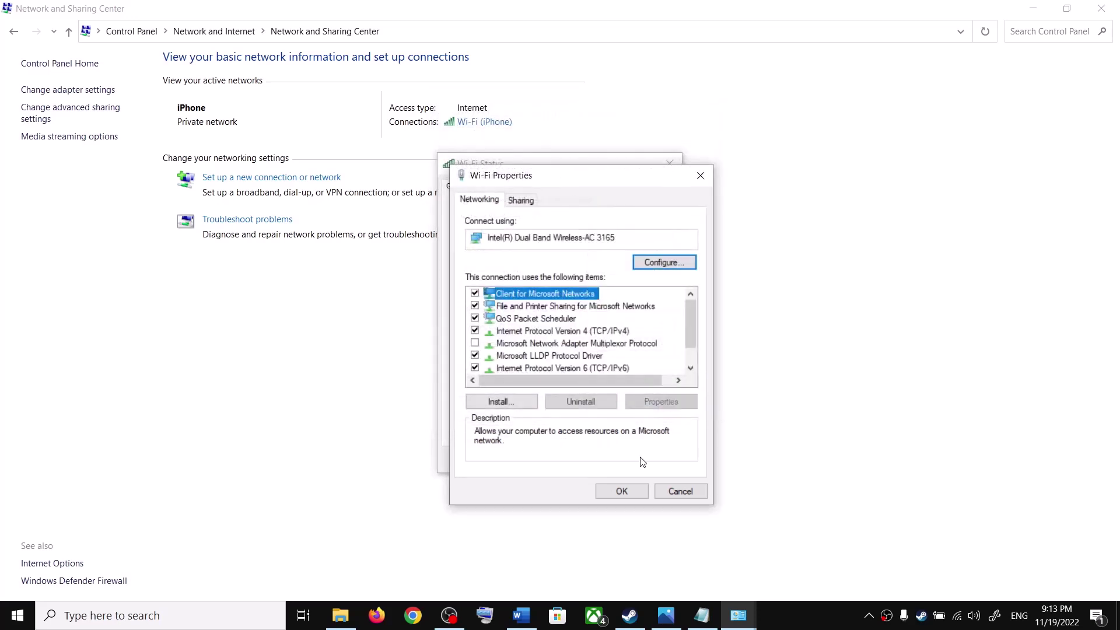
{"action": "left_click", "coordinate": [634, 495]}
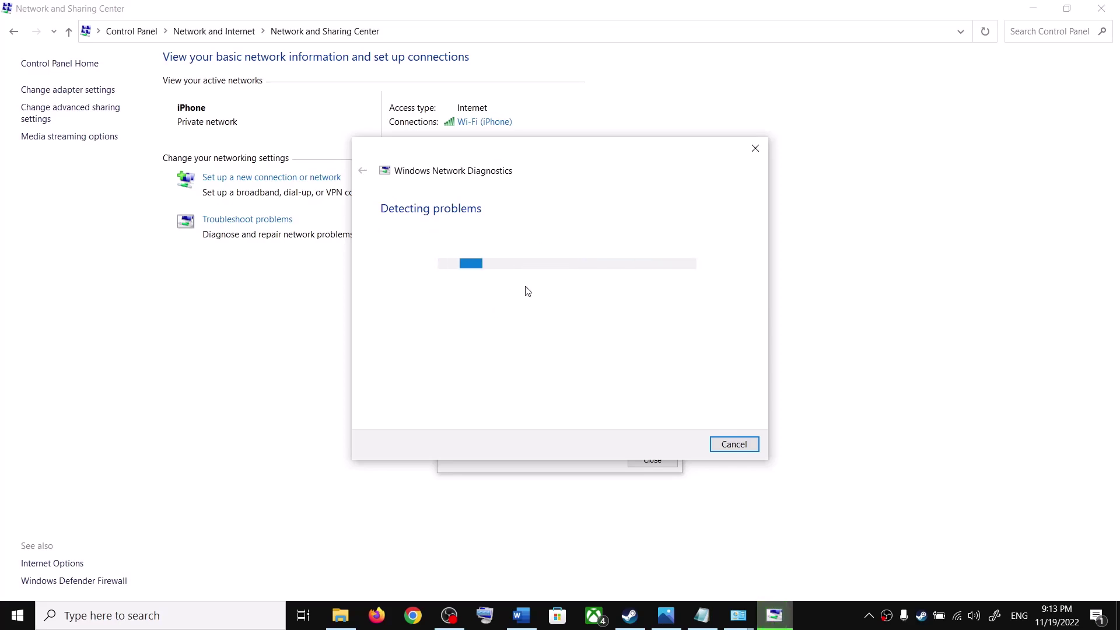
{"action": "left_click", "coordinate": [733, 444]}
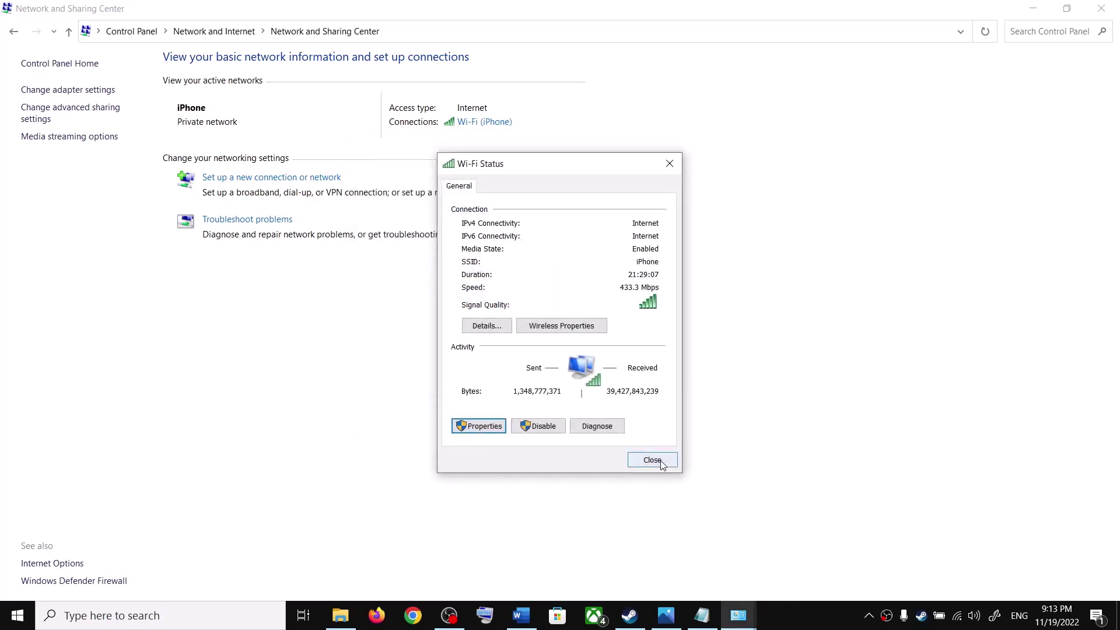
{"action": "left_click", "coordinate": [658, 460]}
{"action": "left_click", "coordinate": [630, 618]}
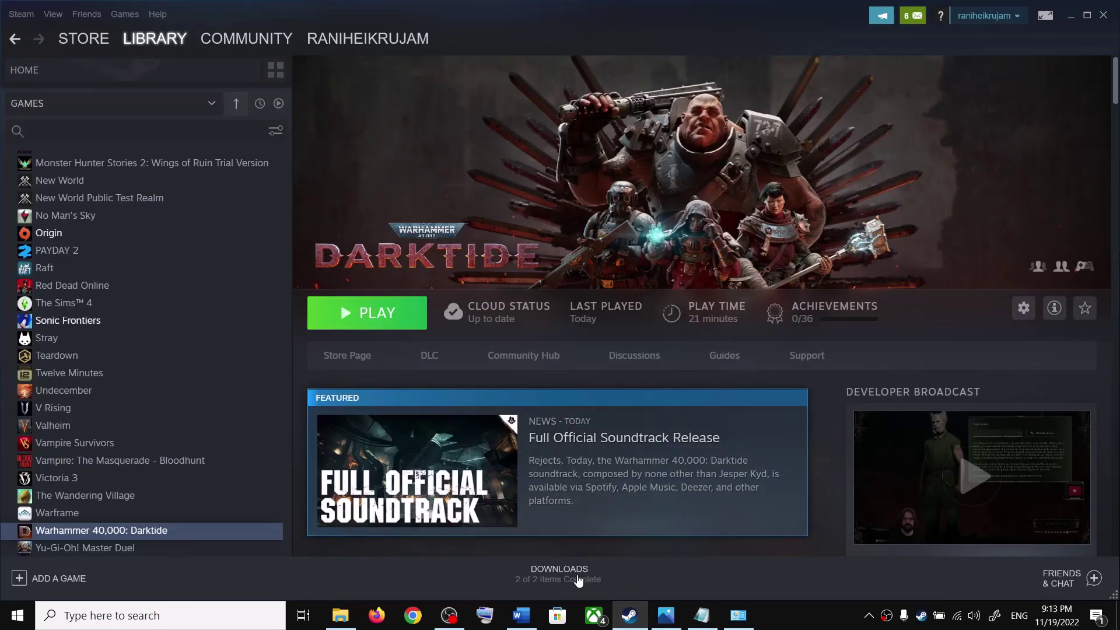
Scroll the Word guide to Step 6 and highlight its advice against special characters and spaces in names
{"action": "left_click", "coordinate": [521, 615]}
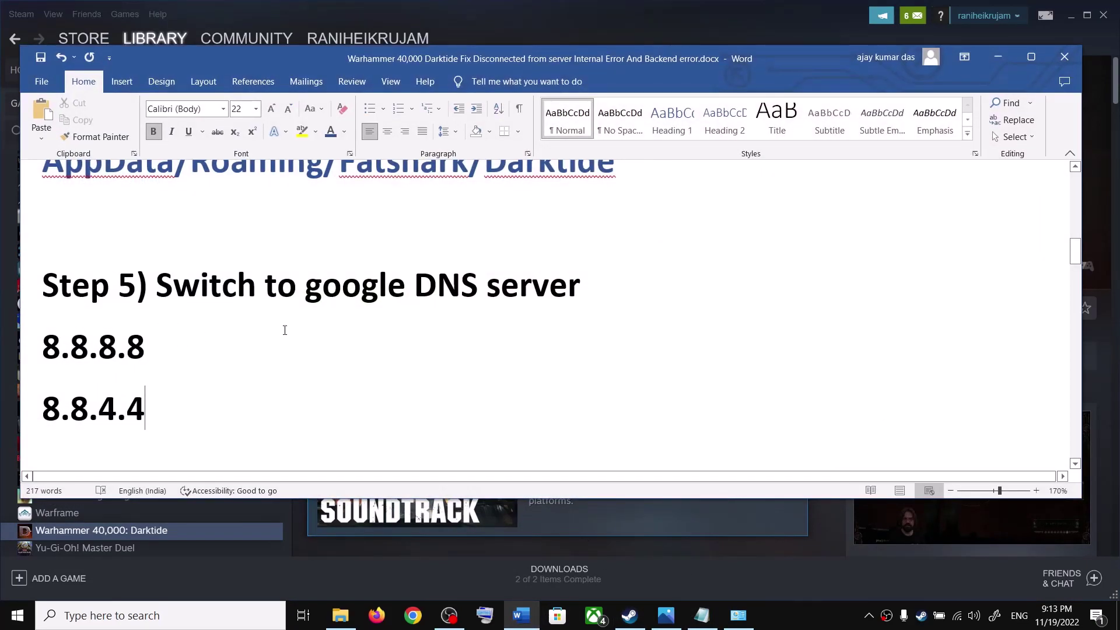
{"action": "scroll", "coordinate": [284, 330], "scroll_direction": "down", "scroll_amount": 3}
{"action": "left_click_drag", "start_coordinate": [166, 357], "coordinate": [318, 402]}
{"action": "scroll", "coordinate": [821, 334], "scroll_direction": "down", "scroll_amount": 1}
{"action": "scroll", "coordinate": [804, 335], "scroll_direction": "up", "scroll_amount": 1}
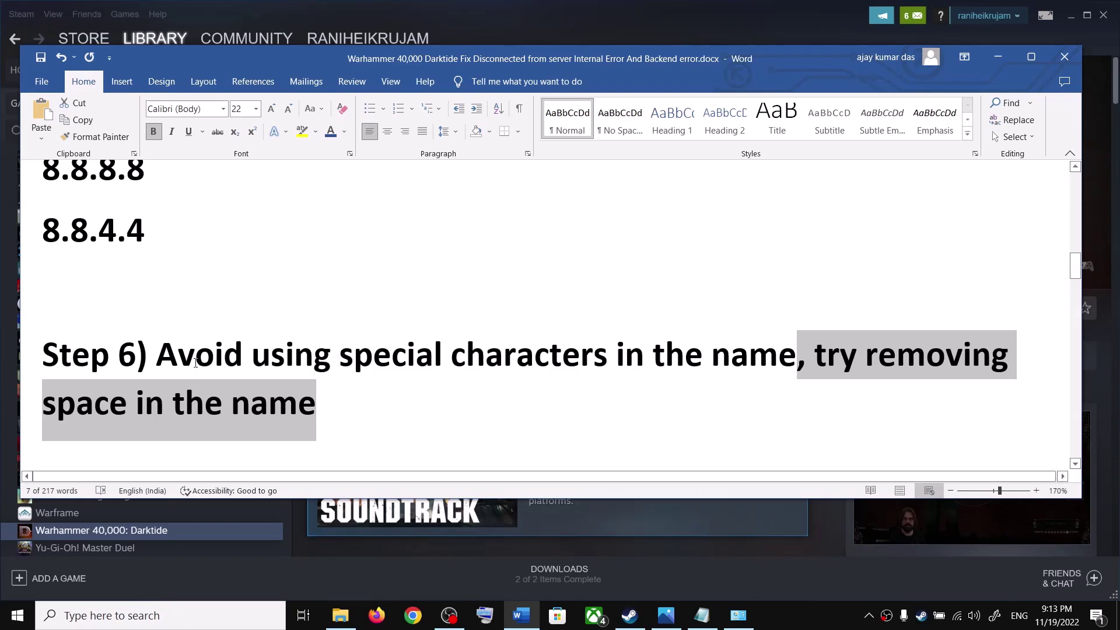
{"action": "left_click_drag", "start_coordinate": [159, 354], "coordinate": [749, 351]}
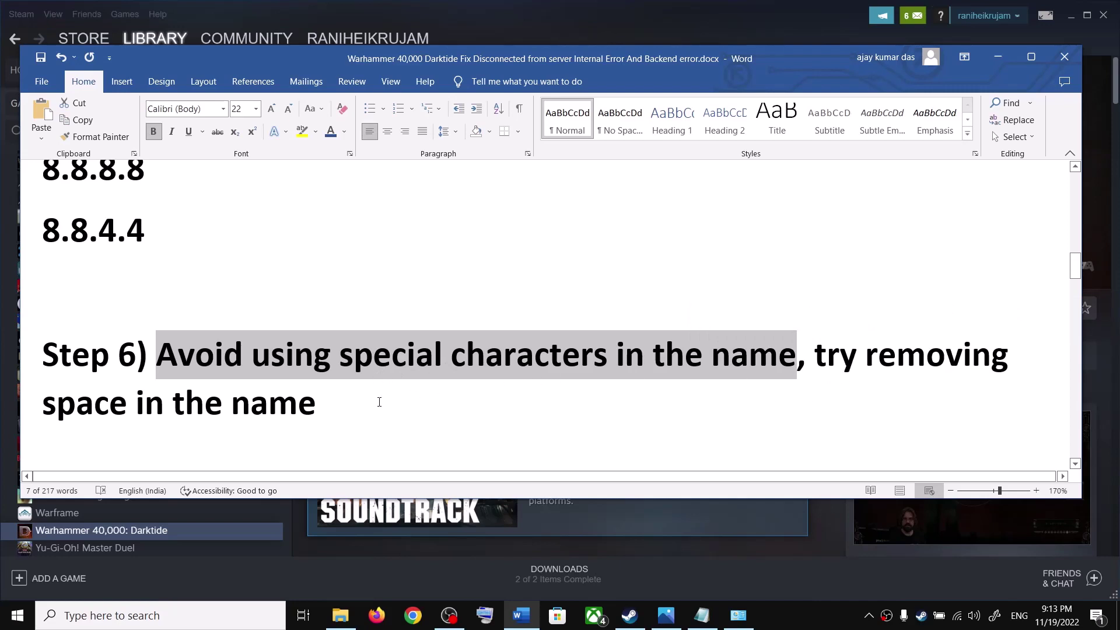
{"action": "left_click_drag", "start_coordinate": [379, 401], "coordinate": [43, 402]}
{"action": "left_click", "coordinate": [324, 416]}
{"action": "left_click_drag", "start_coordinate": [324, 415], "coordinate": [156, 353]}
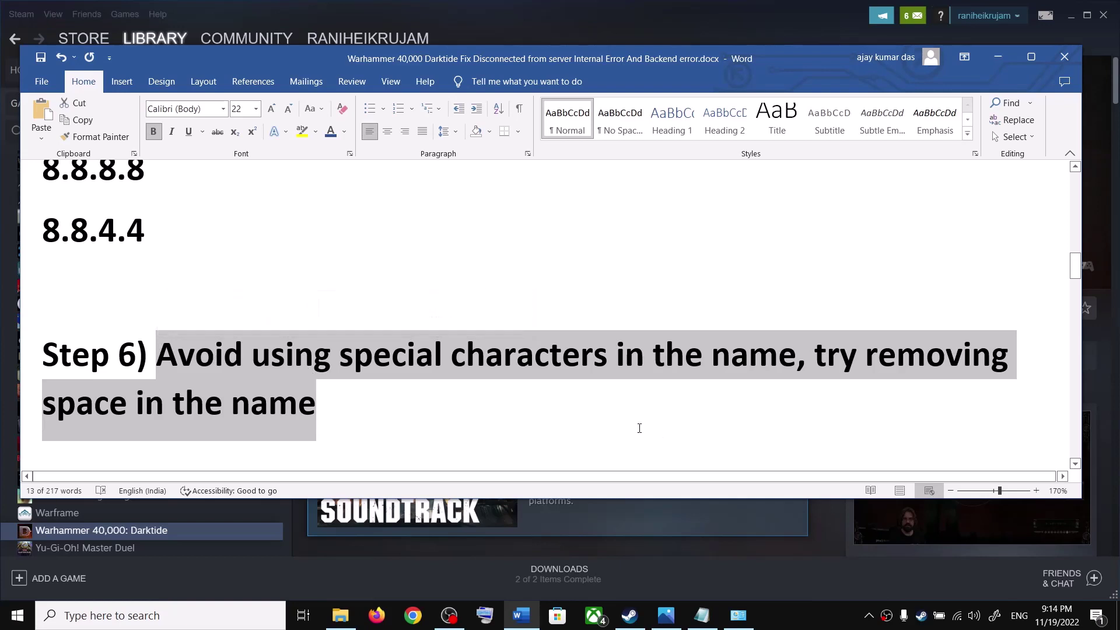
{"action": "left_click", "coordinate": [327, 404]}
{"action": "left_click_drag", "start_coordinate": [327, 405], "coordinate": [157, 355]}
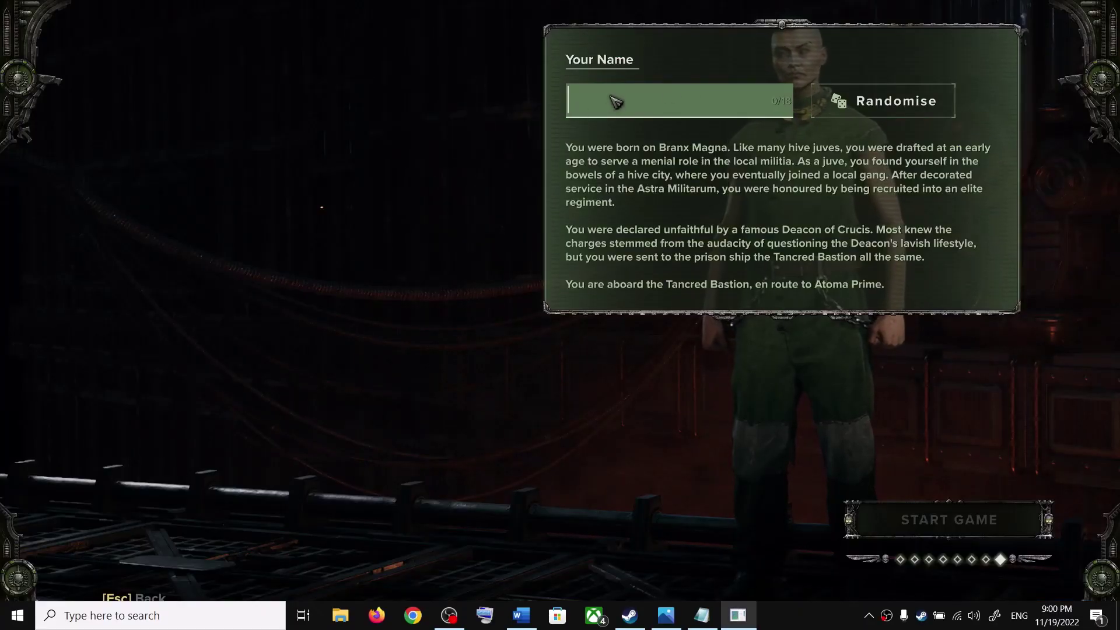
Enter a plain operative name without trailing space or special characters and start the game
{"action": "type", "text": "aaroha"}
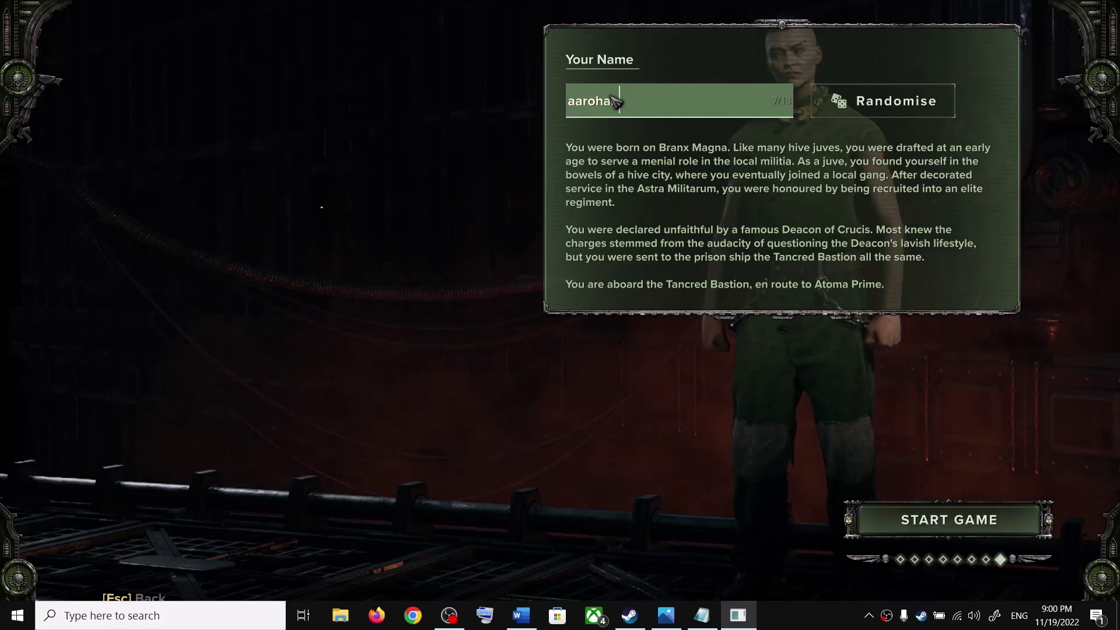
{"action": "type", "text": "n"}
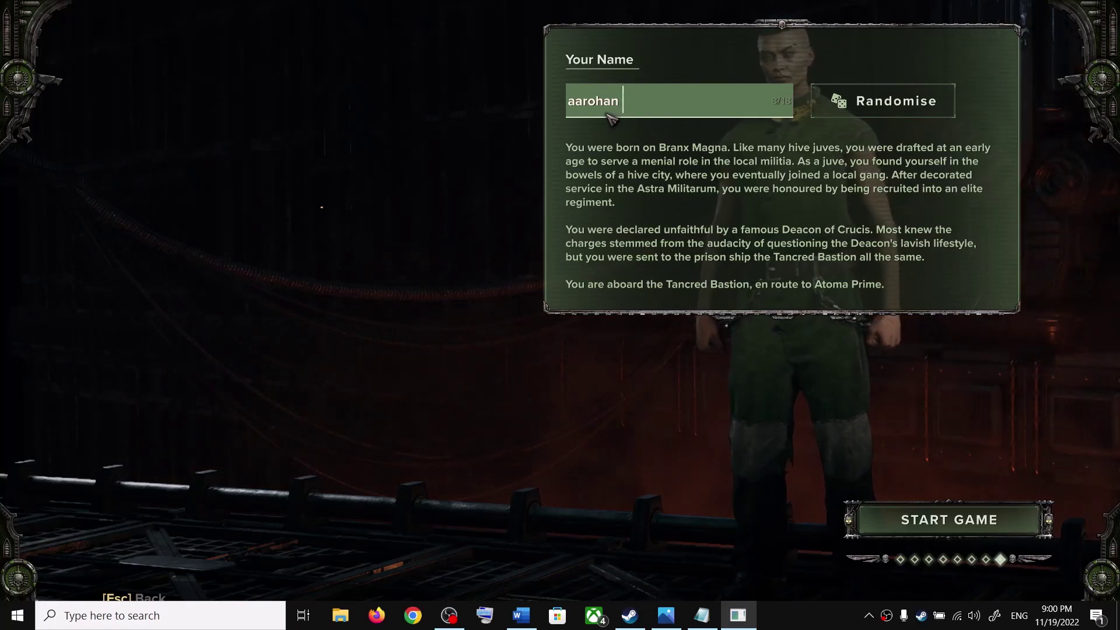
{"action": "key", "text": "BackSpace"}
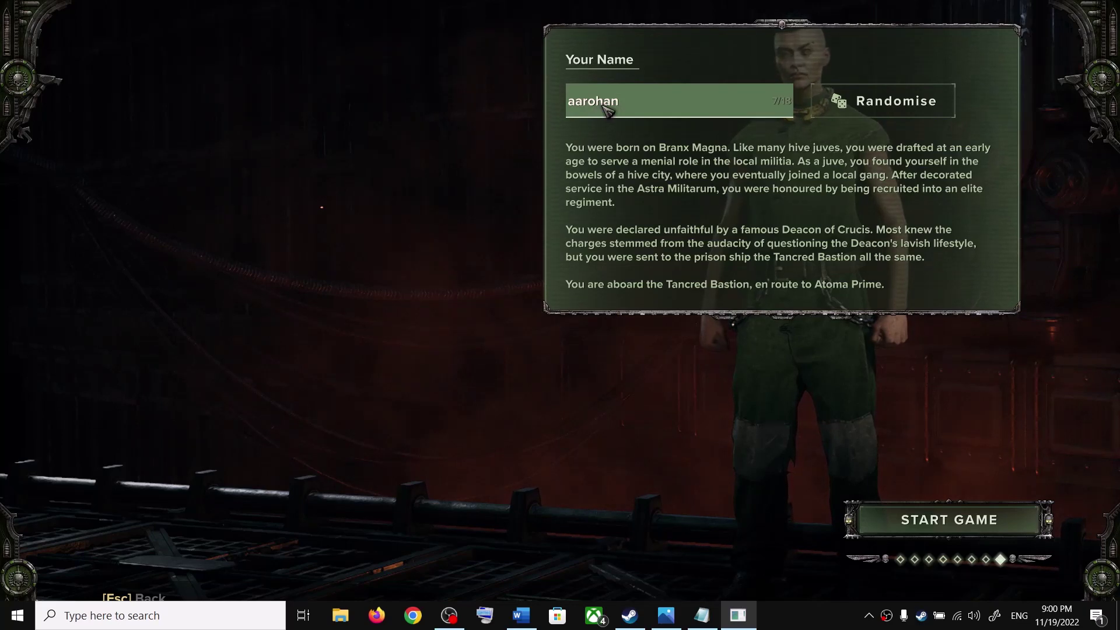
{"action": "left_click", "coordinate": [963, 524]}
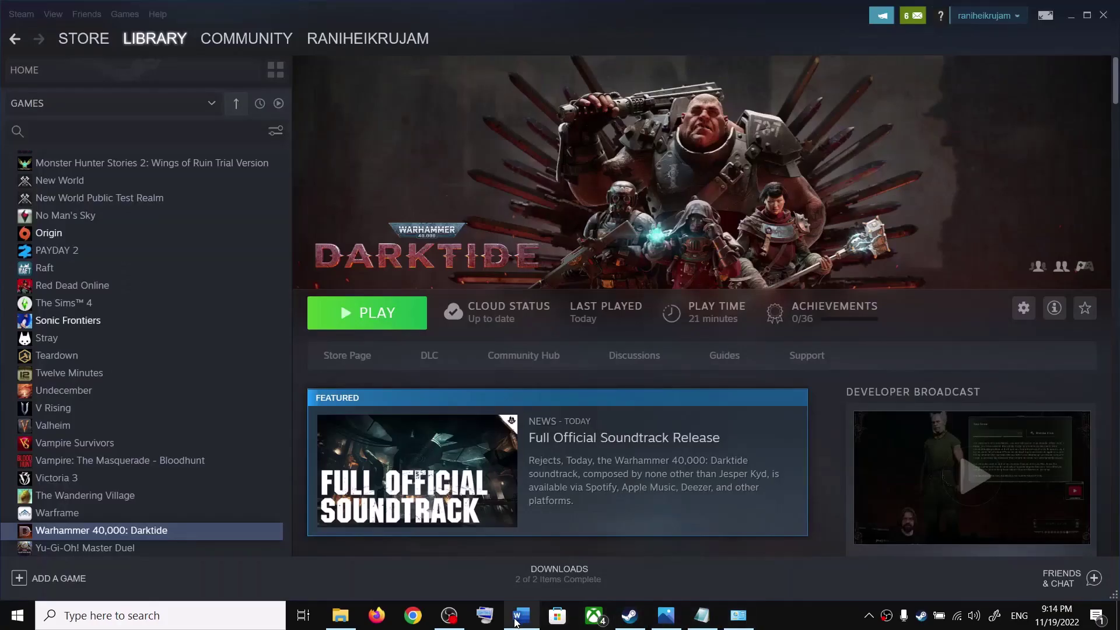
Scroll the guide to Step 7, highlight 'Windows Security', and open Windows Settings with Win+I
{"action": "left_click", "coordinate": [521, 616]}
{"action": "scroll", "coordinate": [350, 350], "scroll_direction": "down", "scroll_amount": 2}
{"action": "left_click_drag", "start_coordinate": [252, 357], "coordinate": [173, 396]}
{"action": "left_click", "coordinate": [156, 351]}
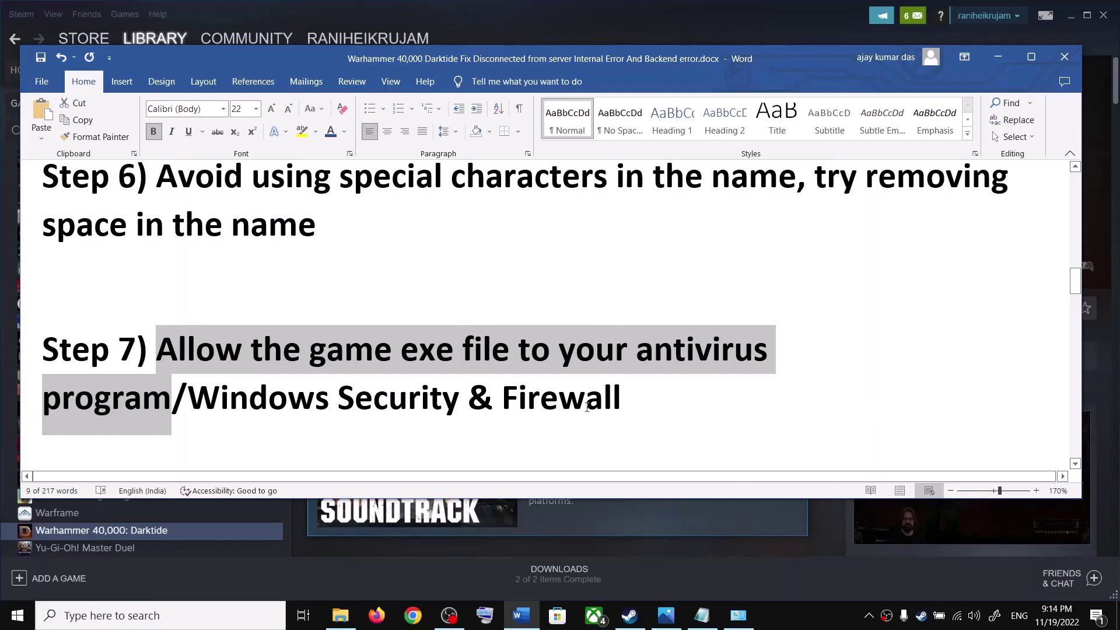
{"action": "left_click_drag", "start_coordinate": [188, 397], "coordinate": [409, 402]}
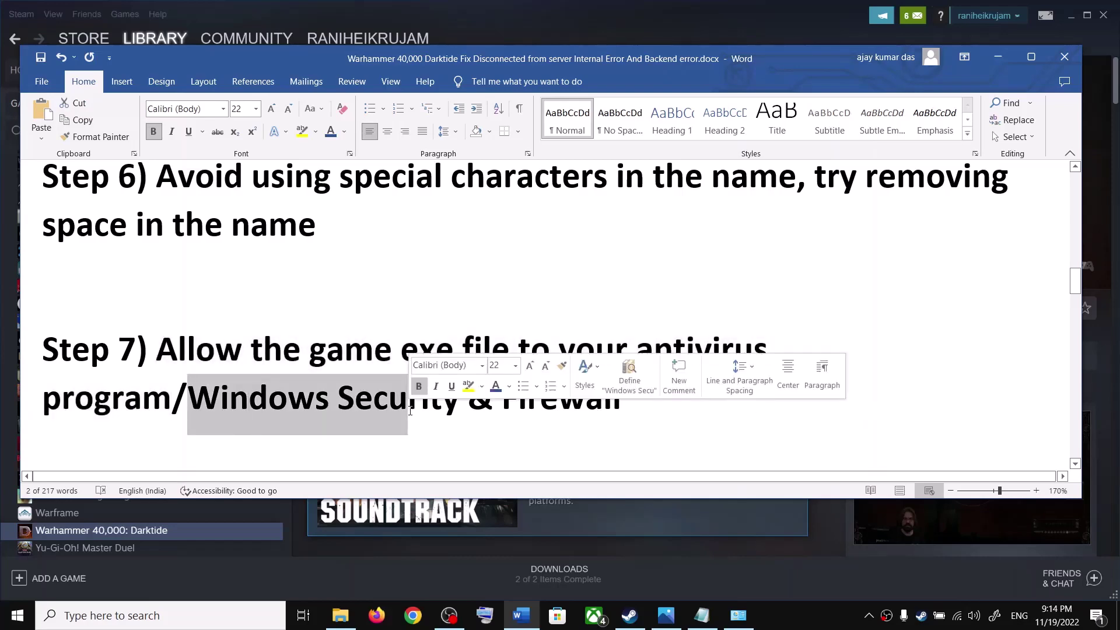
{"action": "key", "text": "super+i"}
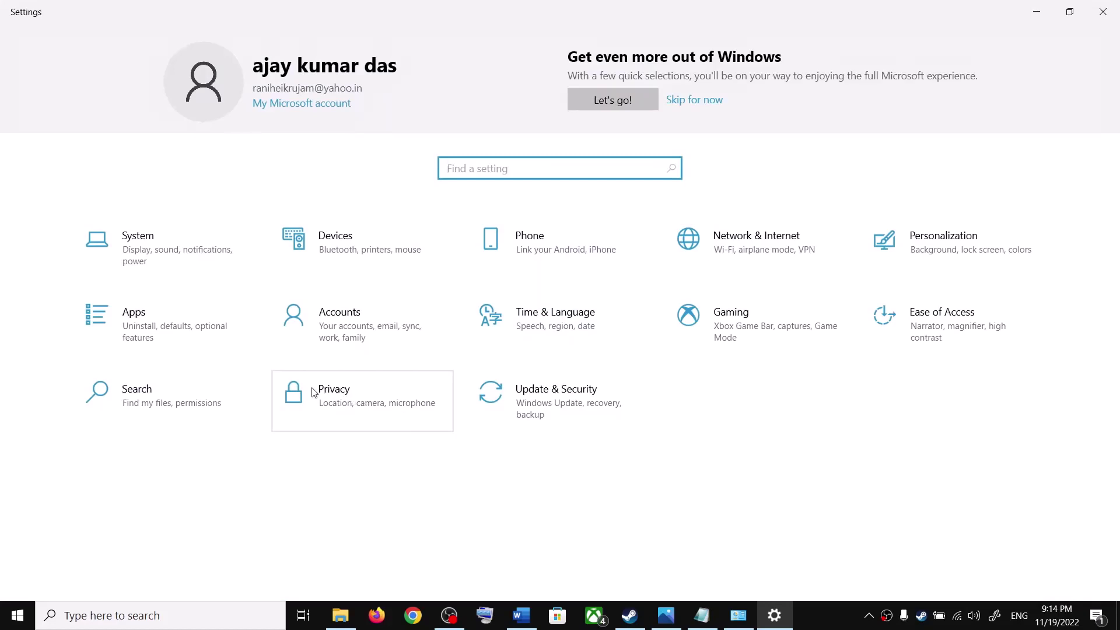
Go from Settings to Update & Security > Windows Security > Virus & threat protection
{"action": "left_click", "coordinate": [327, 414]}
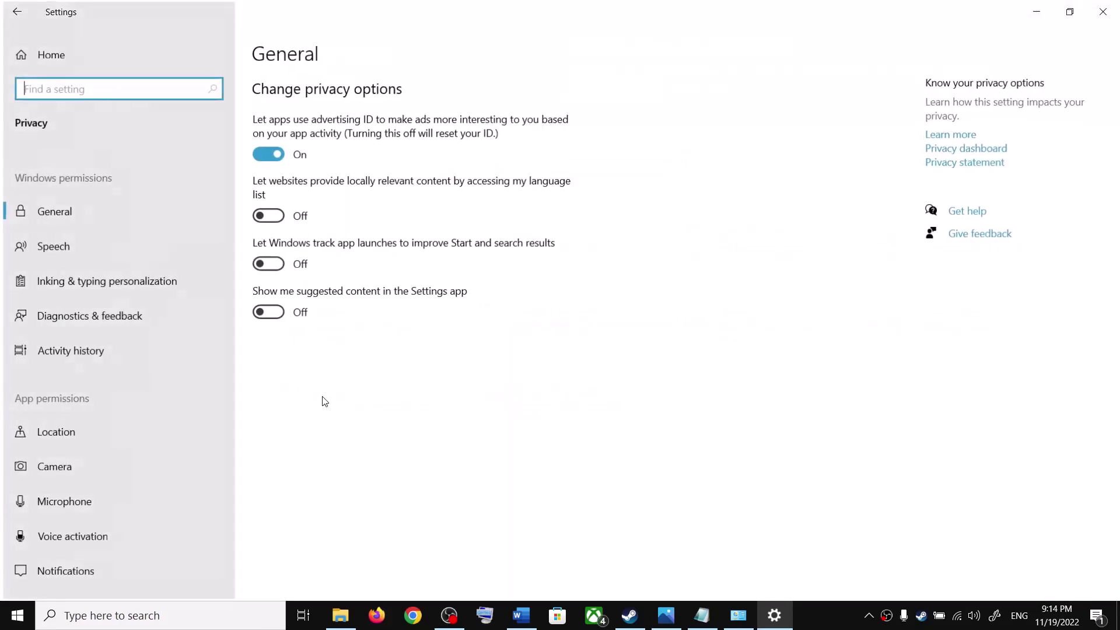
{"action": "left_click", "coordinate": [15, 17]}
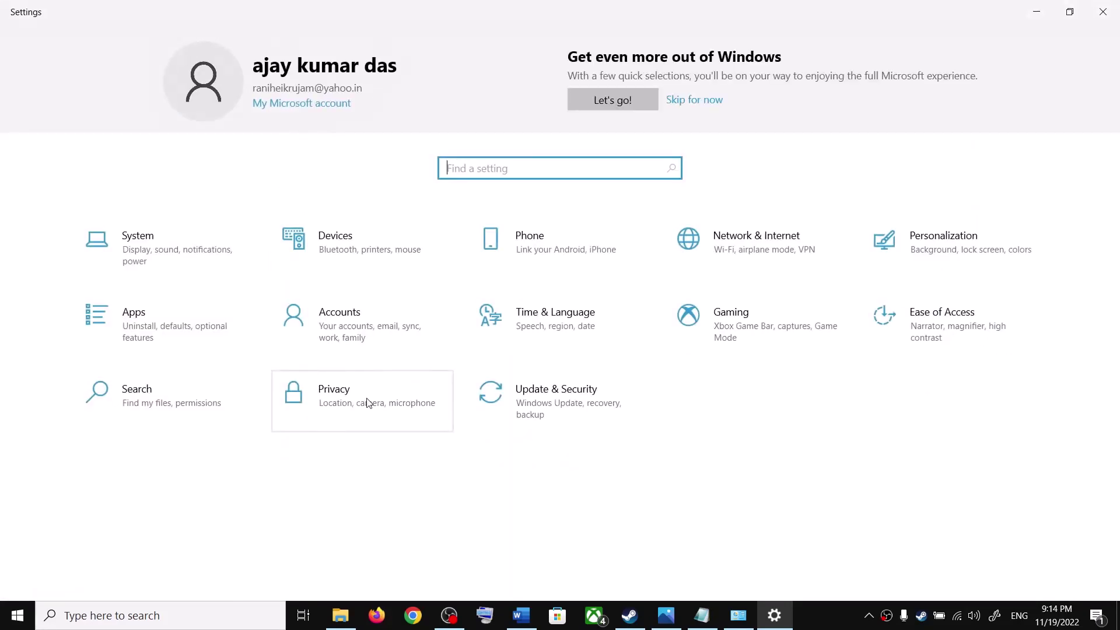
{"action": "left_click", "coordinate": [598, 411]}
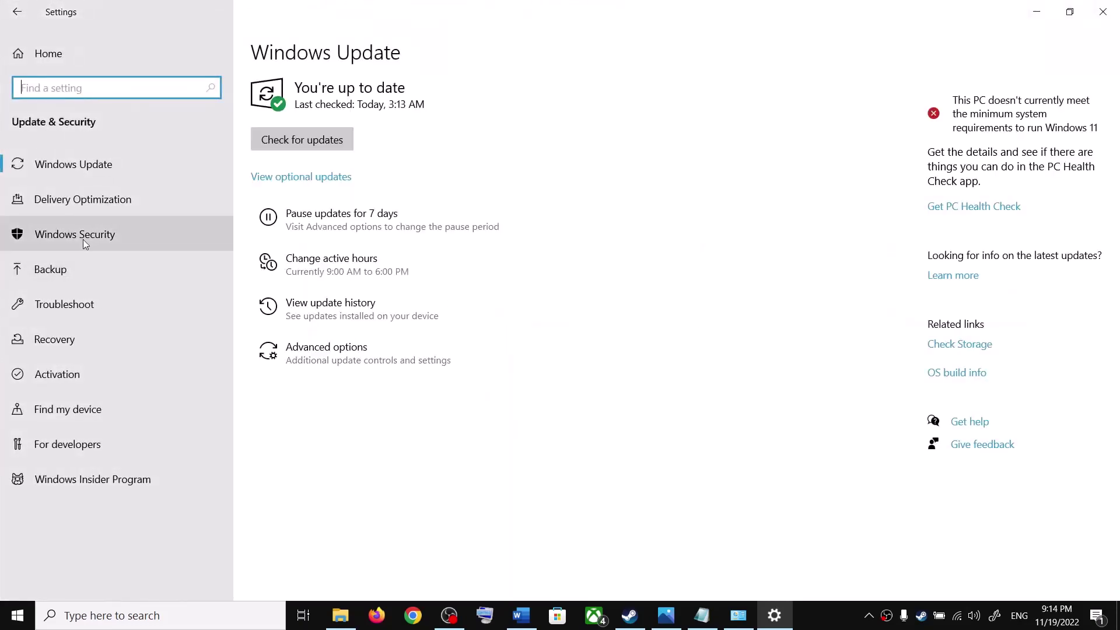
{"action": "left_click", "coordinate": [88, 236]}
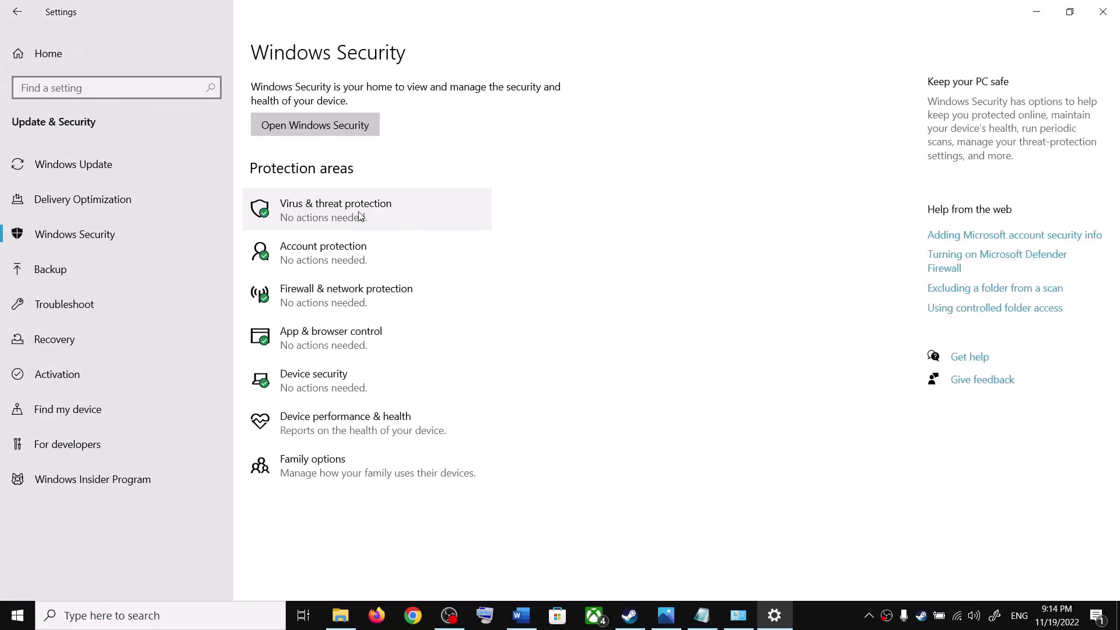
{"action": "left_click", "coordinate": [309, 216]}
{"action": "scroll", "coordinate": [353, 379], "scroll_direction": "down", "scroll_amount": 2}
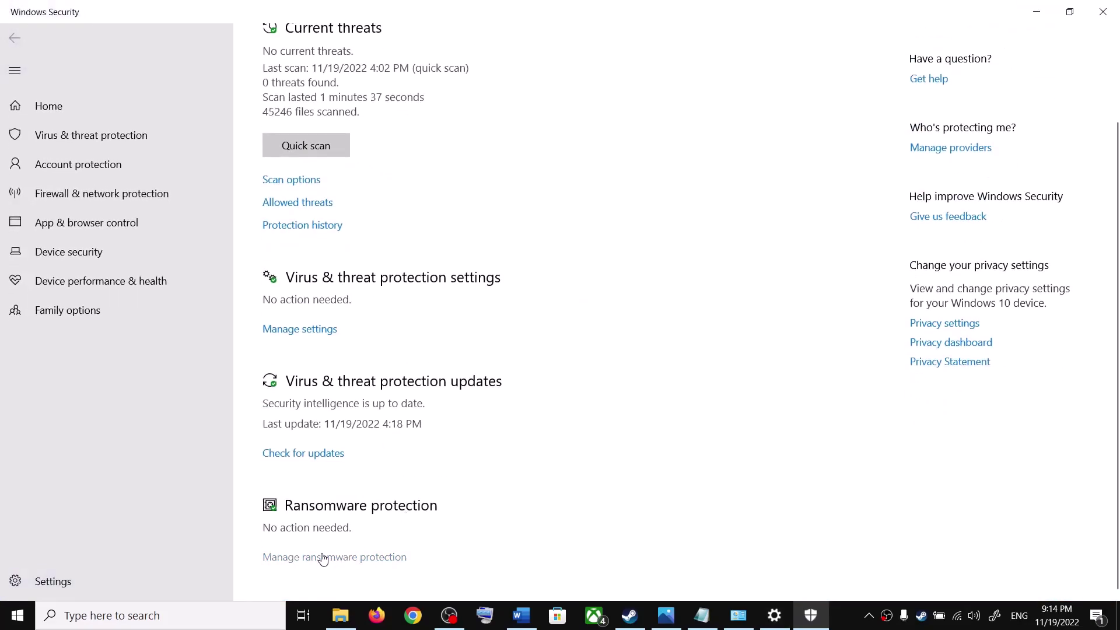
Open ransomware protection's Controlled folder access allowed apps and start browsing for an app to add
{"action": "left_click", "coordinate": [323, 559]}
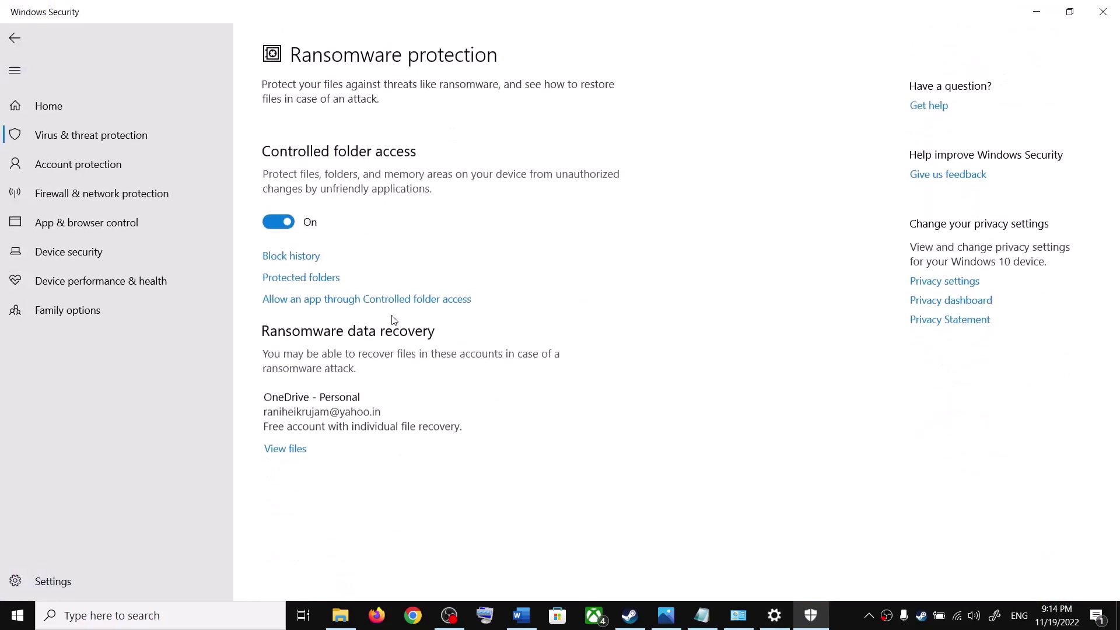
{"action": "left_click", "coordinate": [366, 298]}
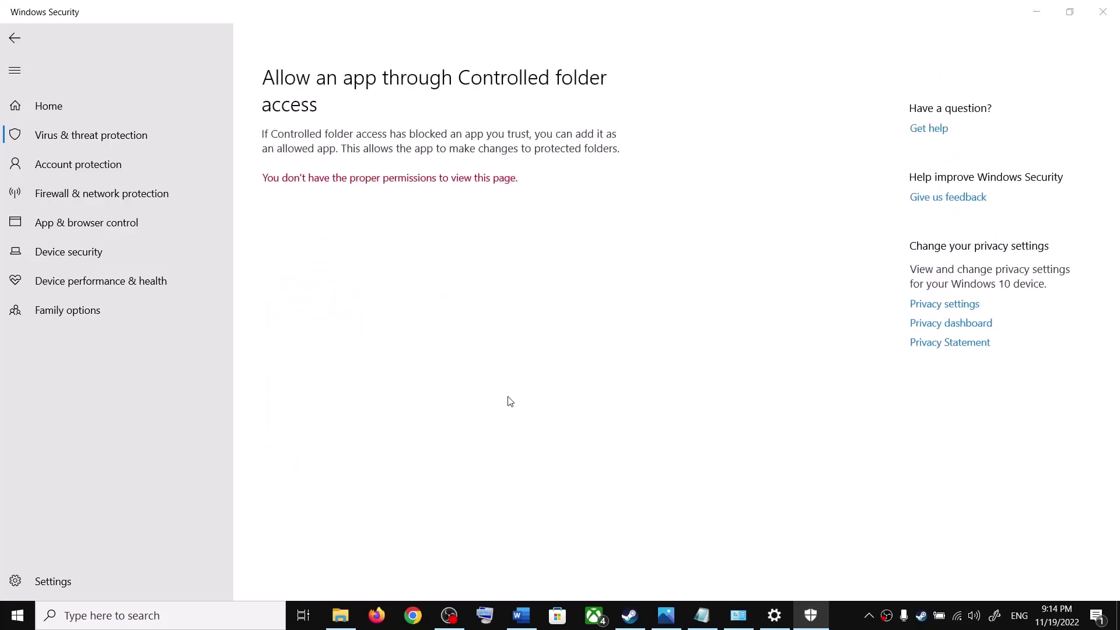
{"action": "scroll", "coordinate": [542, 290], "scroll_direction": "down", "scroll_amount": 2}
{"action": "left_click", "coordinate": [347, 93]}
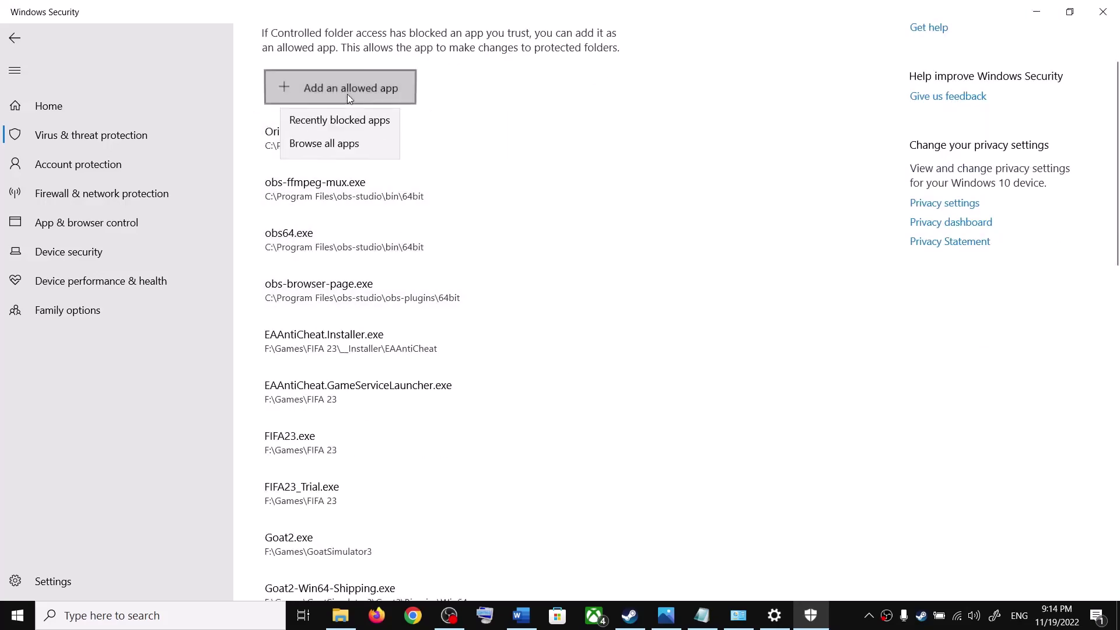
{"action": "left_click", "coordinate": [350, 143]}
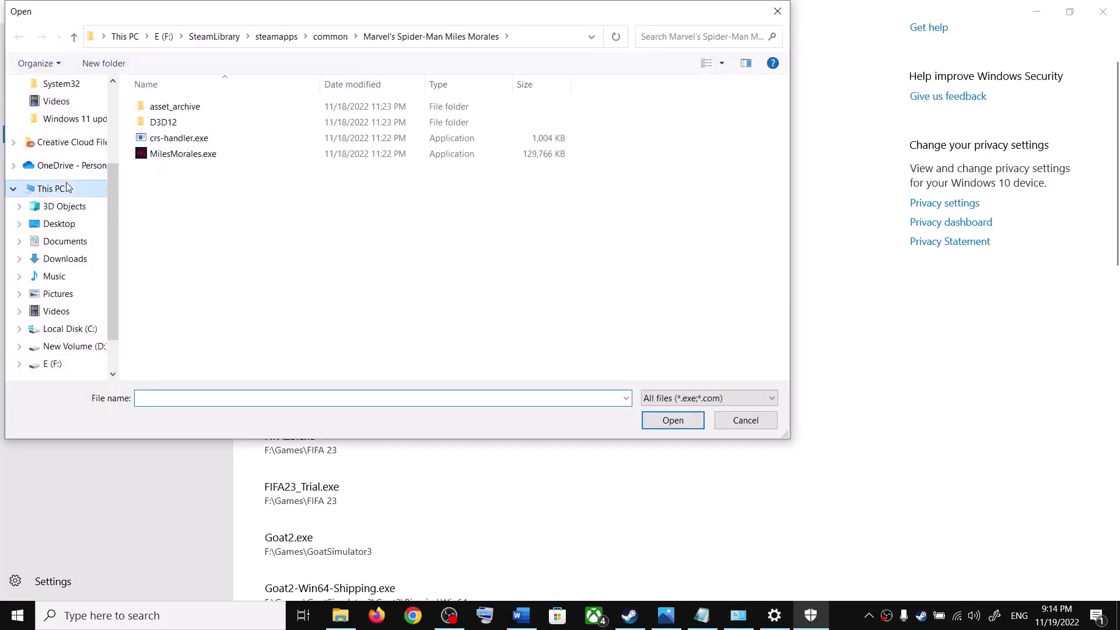
Browse C:\Program Files (x86)\Steam\steamapps\common looking for the Darktide install
{"action": "left_click", "coordinate": [67, 186]}
{"action": "double_click", "coordinate": [233, 266]}
{"action": "scroll", "coordinate": [210, 274], "scroll_direction": "down", "scroll_amount": 2}
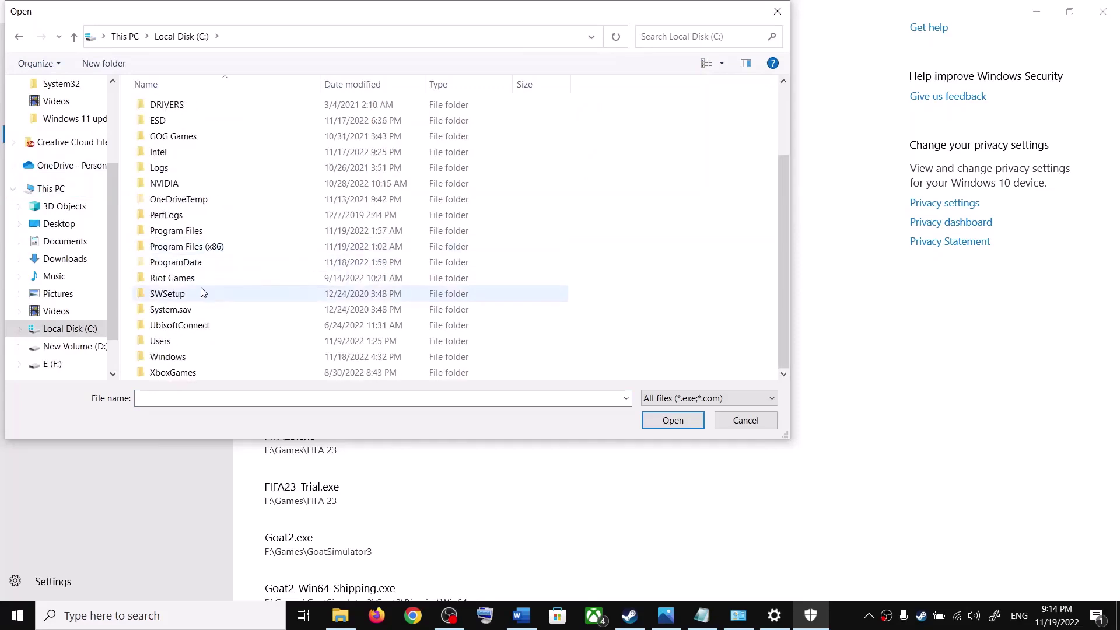
{"action": "double_click", "coordinate": [194, 249]}
{"action": "scroll", "coordinate": [184, 286], "scroll_direction": "down", "scroll_amount": 3}
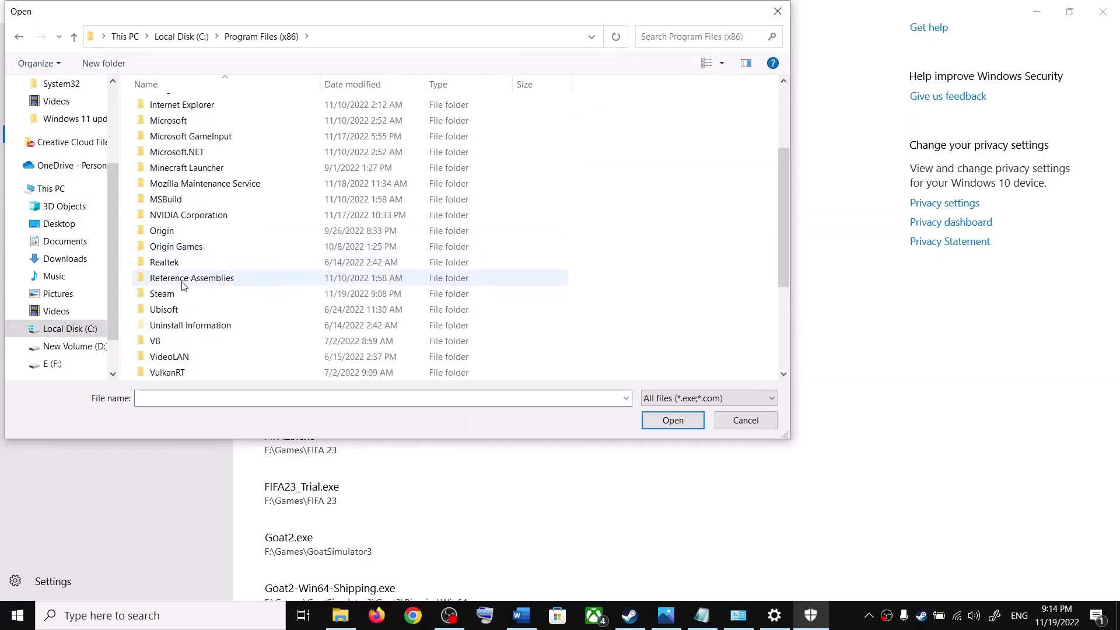
{"action": "double_click", "coordinate": [166, 294]}
{"action": "scroll", "coordinate": [188, 232], "scroll_direction": "down", "scroll_amount": 3}
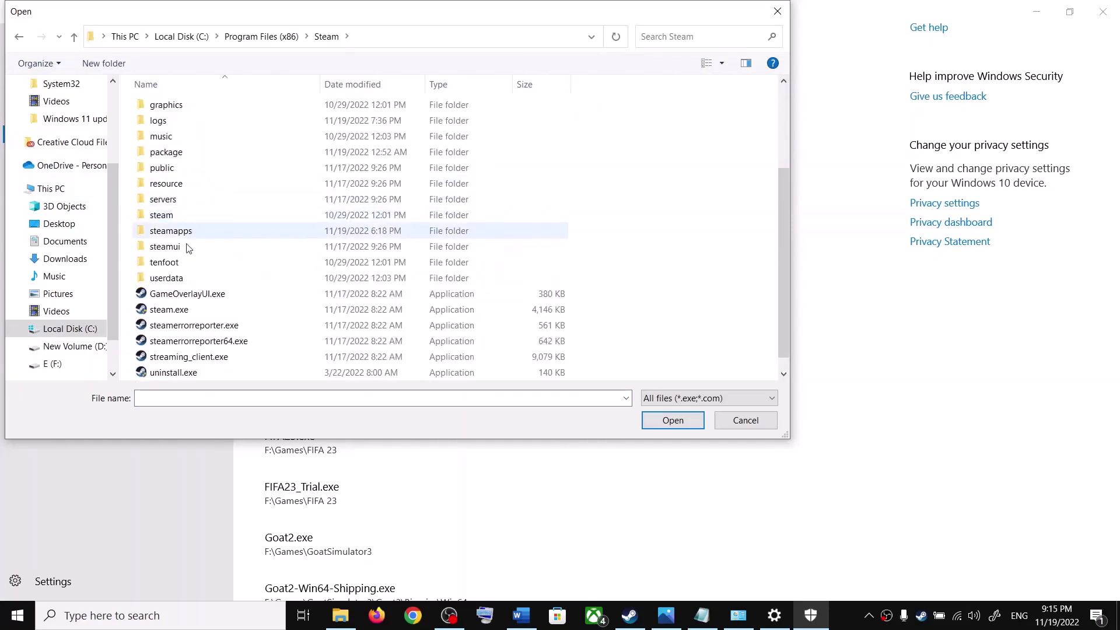
{"action": "double_click", "coordinate": [188, 232]}
{"action": "left_click", "coordinate": [180, 110]}
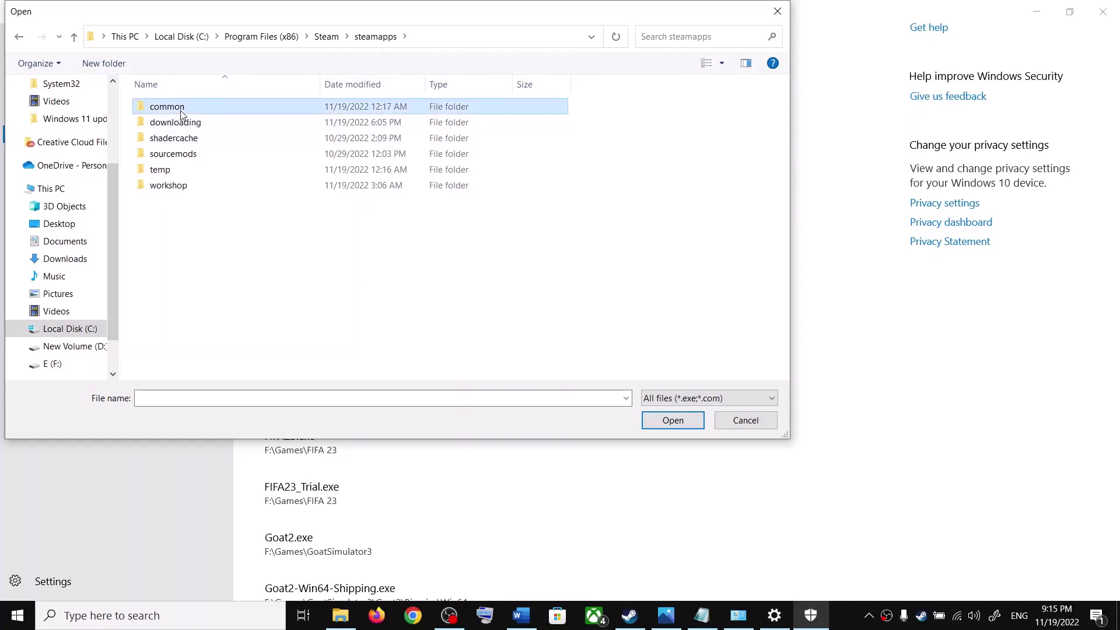
{"action": "double_click", "coordinate": [181, 110]}
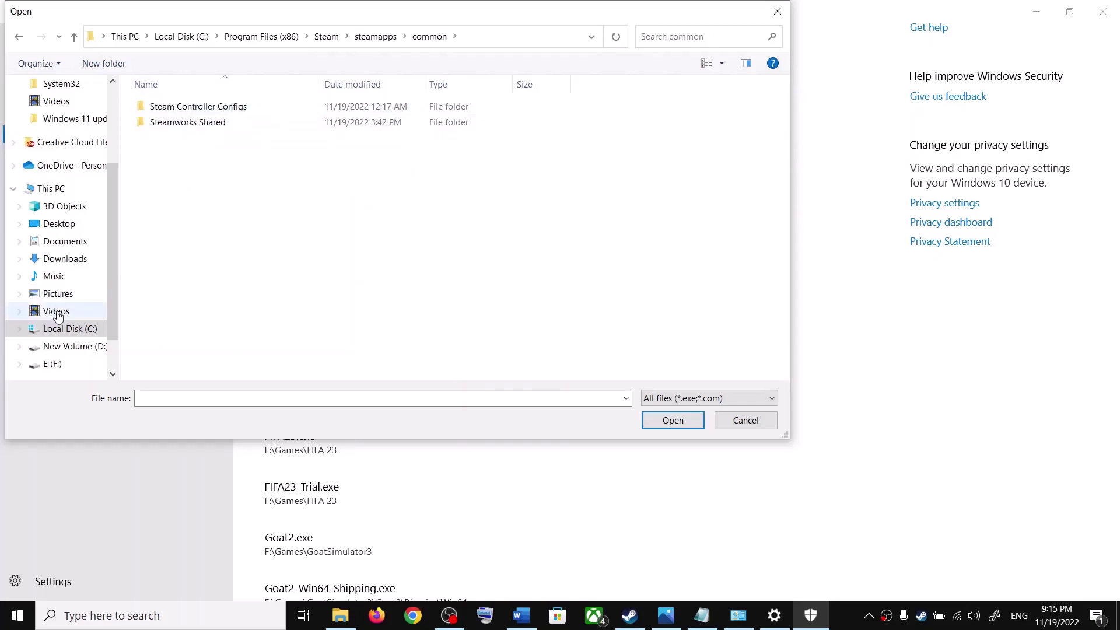
From F:\SteamLibrary\steamapps\common\Warhammer 40,000 DARKTIDE, allow start_protected_game.exe
{"action": "left_click", "coordinate": [54, 363]}
{"action": "scroll", "coordinate": [200, 262], "scroll_direction": "down", "scroll_amount": 2}
{"action": "double_click", "coordinate": [189, 309]}
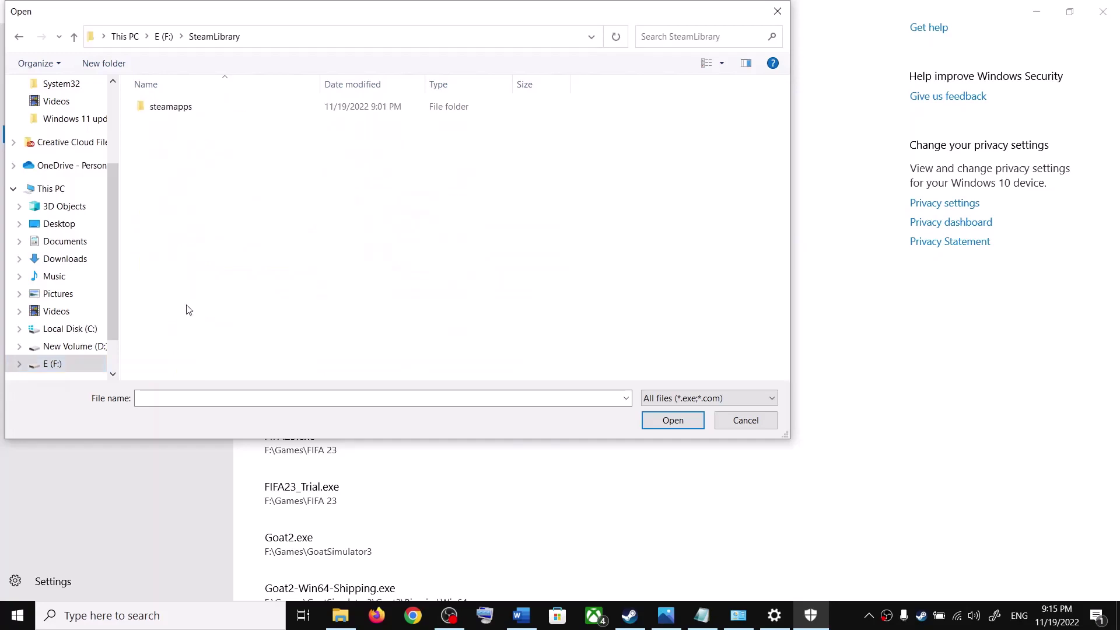
{"action": "double_click", "coordinate": [184, 112]}
{"action": "double_click", "coordinate": [183, 111]}
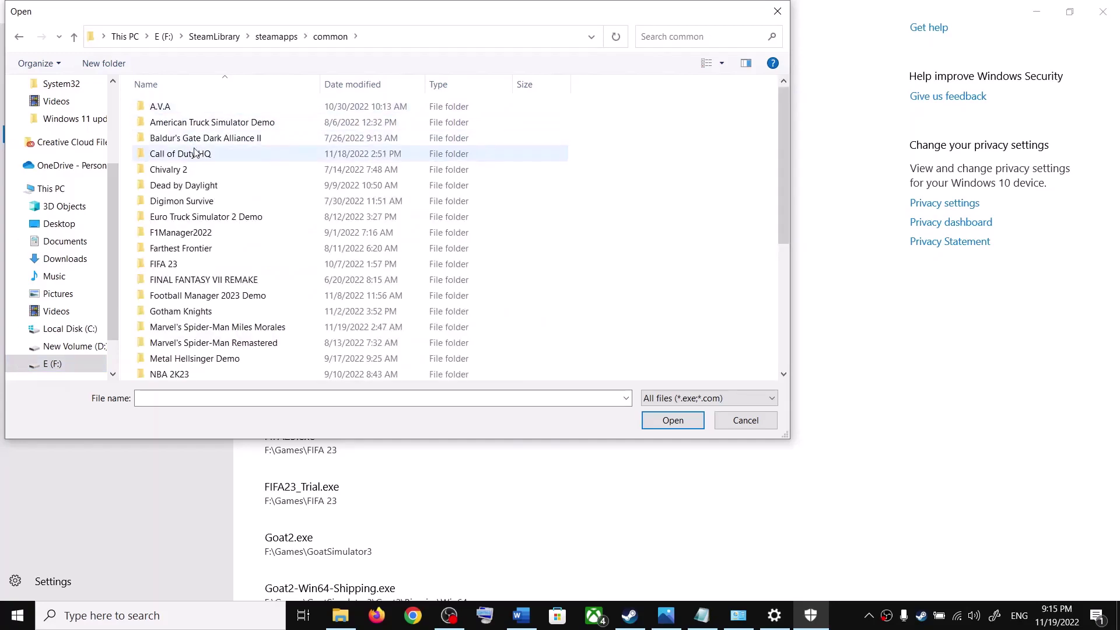
{"action": "scroll", "coordinate": [232, 276], "scroll_direction": "down", "scroll_amount": 4}
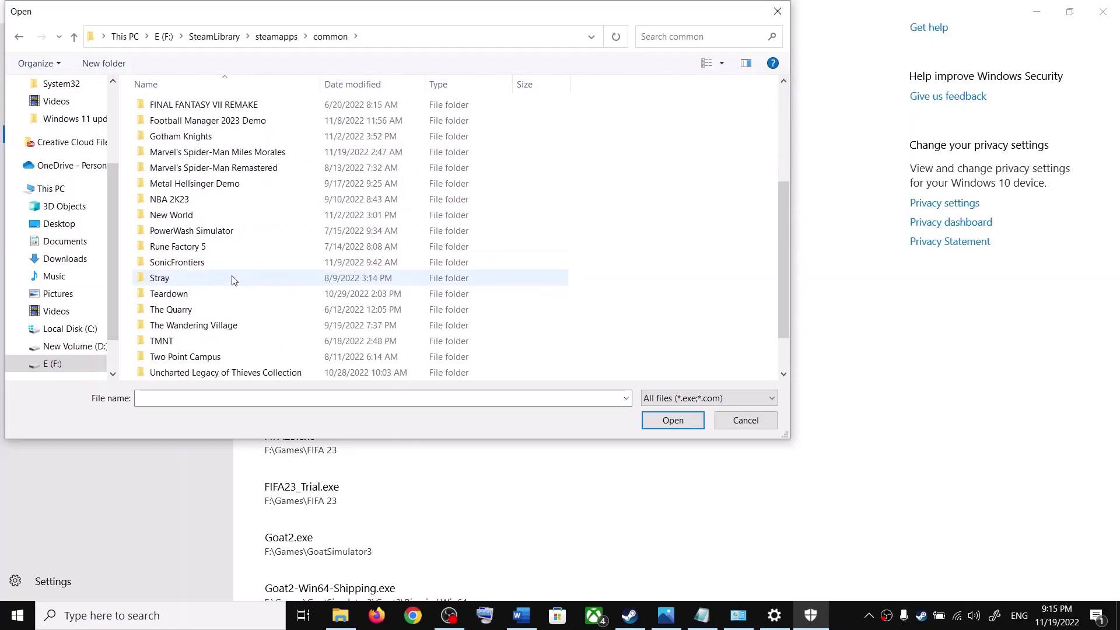
{"action": "scroll", "coordinate": [232, 280], "scroll_direction": "down", "scroll_amount": 1}
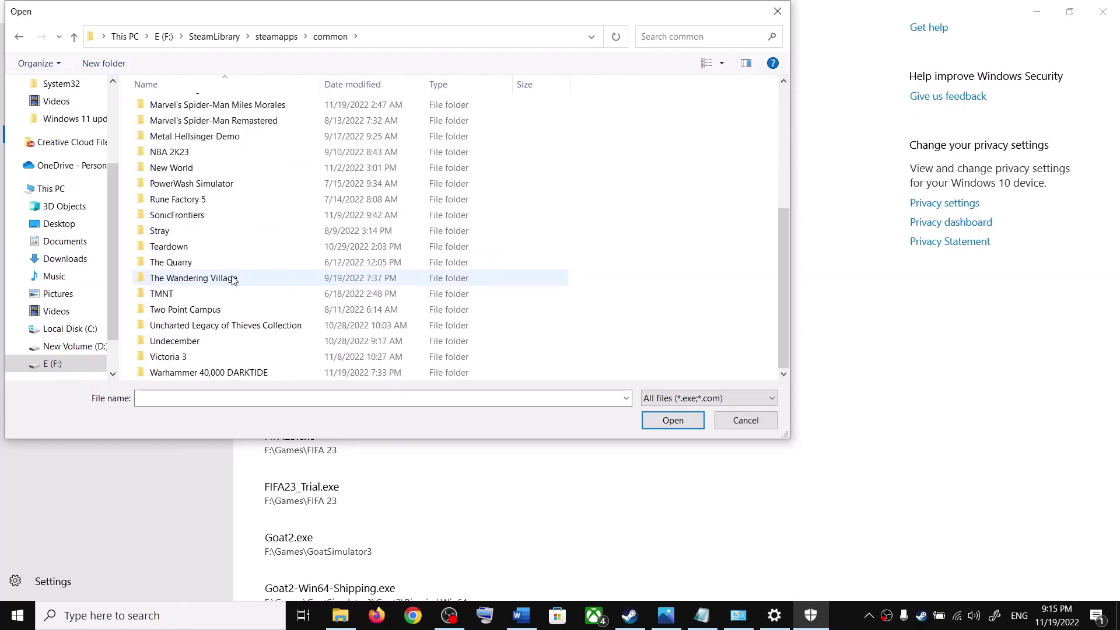
{"action": "left_click", "coordinate": [201, 376]}
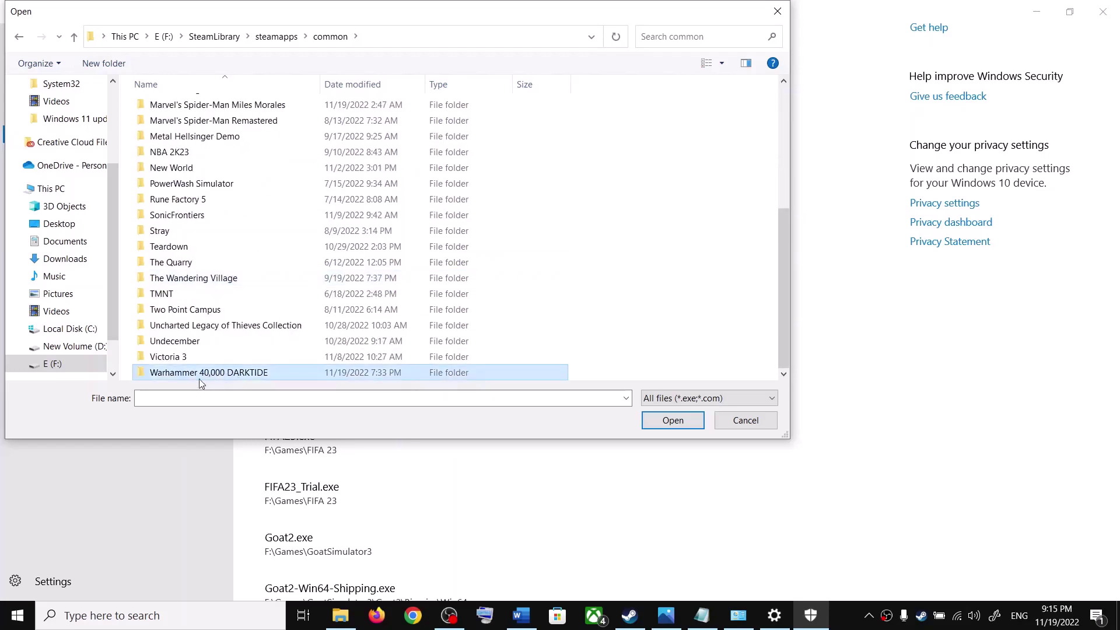
{"action": "double_click", "coordinate": [225, 373]}
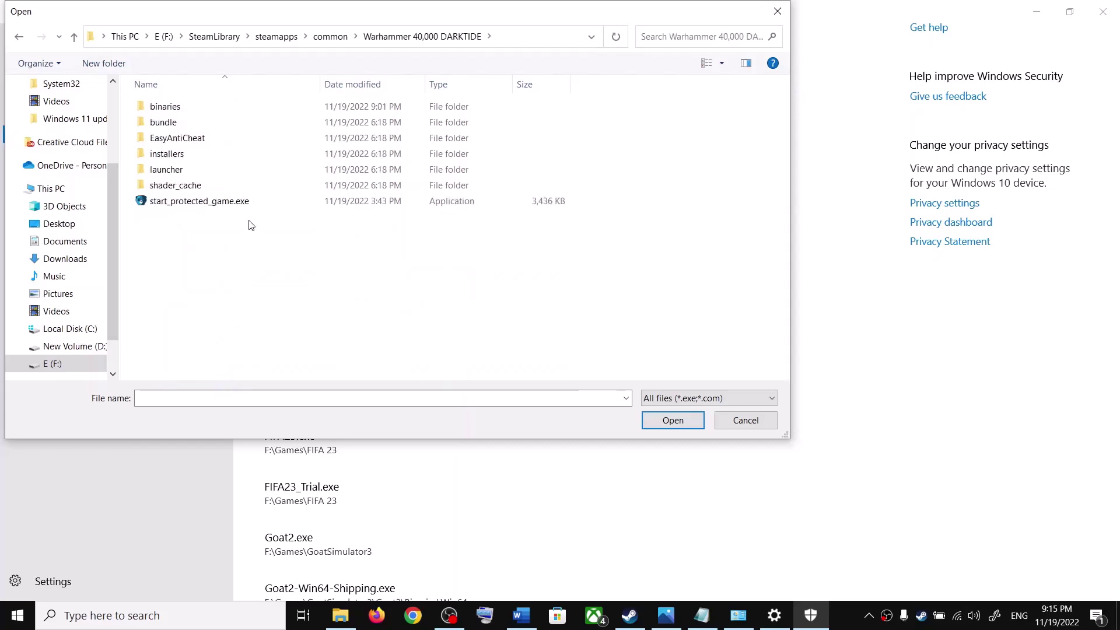
{"action": "left_click", "coordinate": [173, 204]}
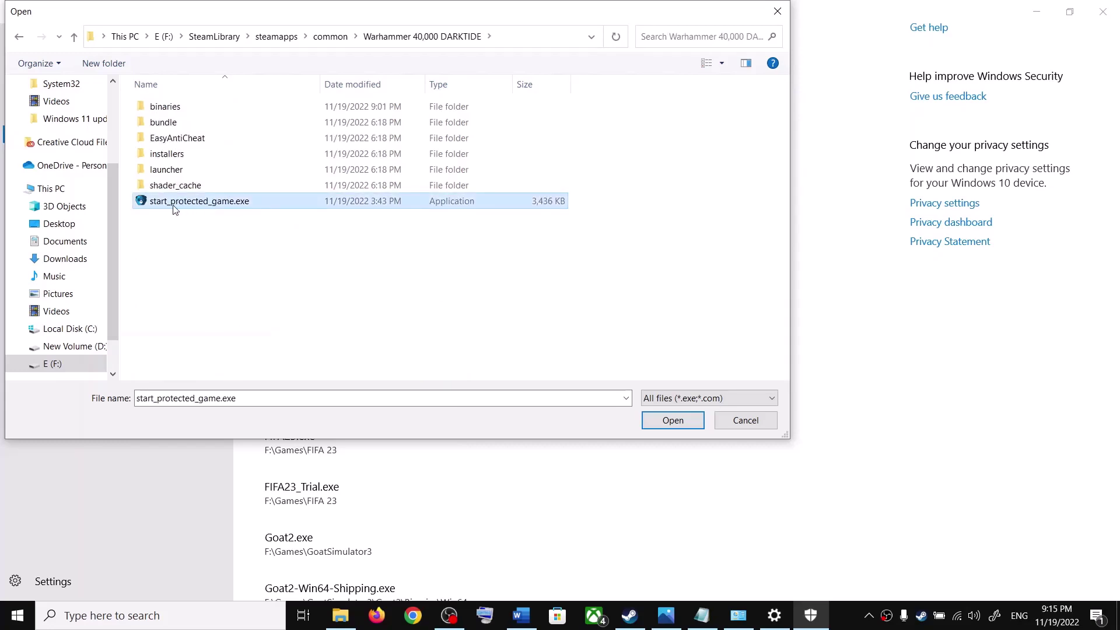
{"action": "left_click", "coordinate": [679, 422]}
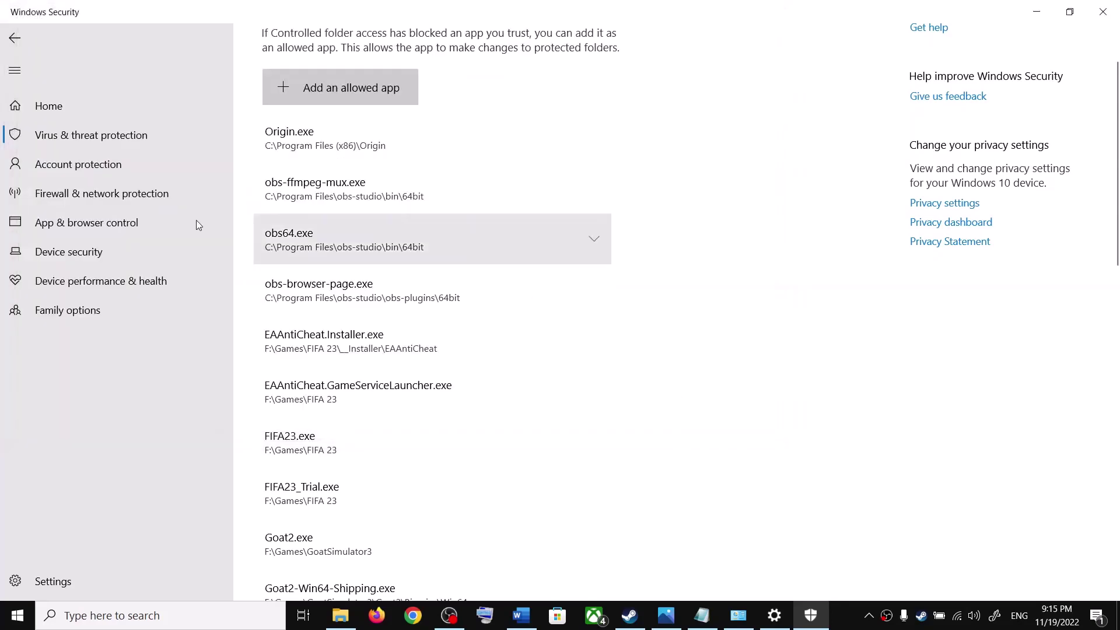
Add Darktide's launcher\Launcher.exe as an allowed app
{"action": "left_click", "coordinate": [322, 96]}
{"action": "left_click", "coordinate": [326, 146]}
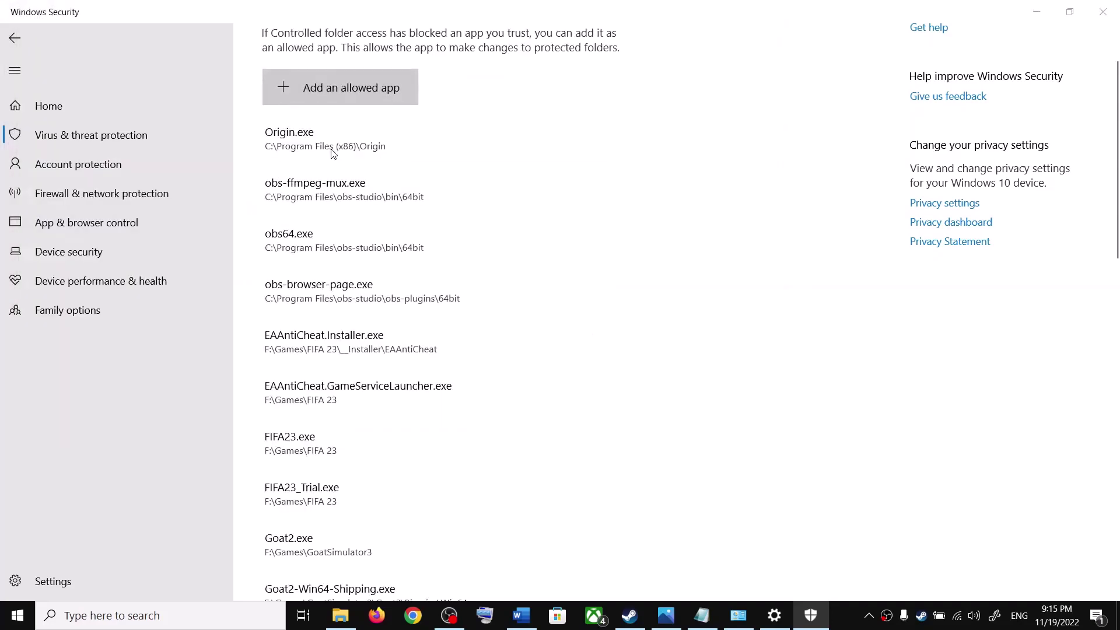
{"action": "double_click", "coordinate": [182, 171]}
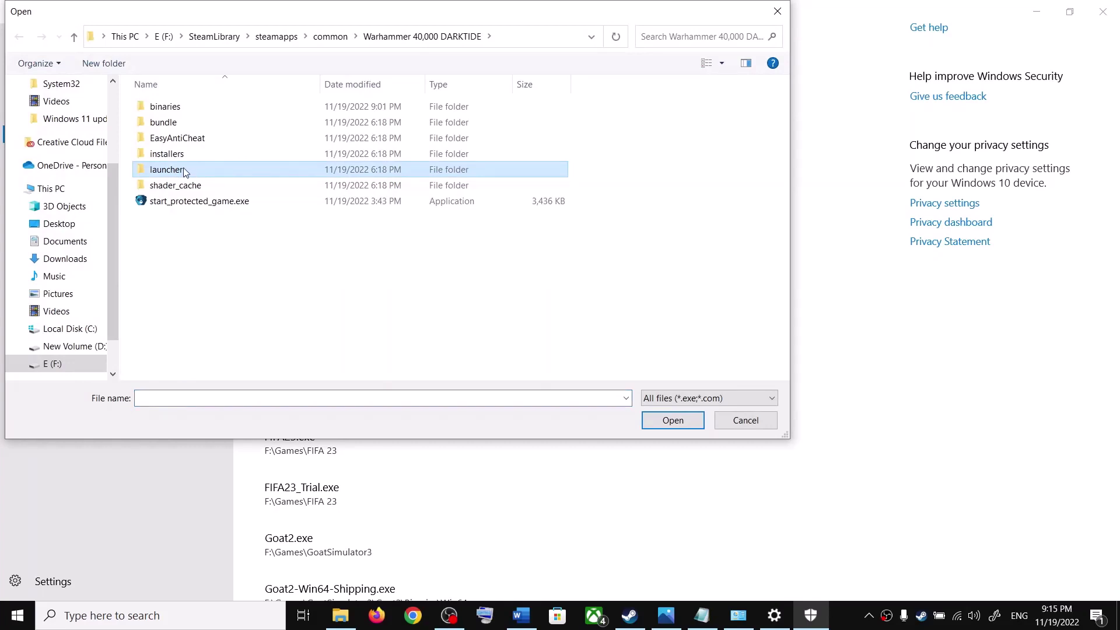
{"action": "left_click", "coordinate": [167, 359]}
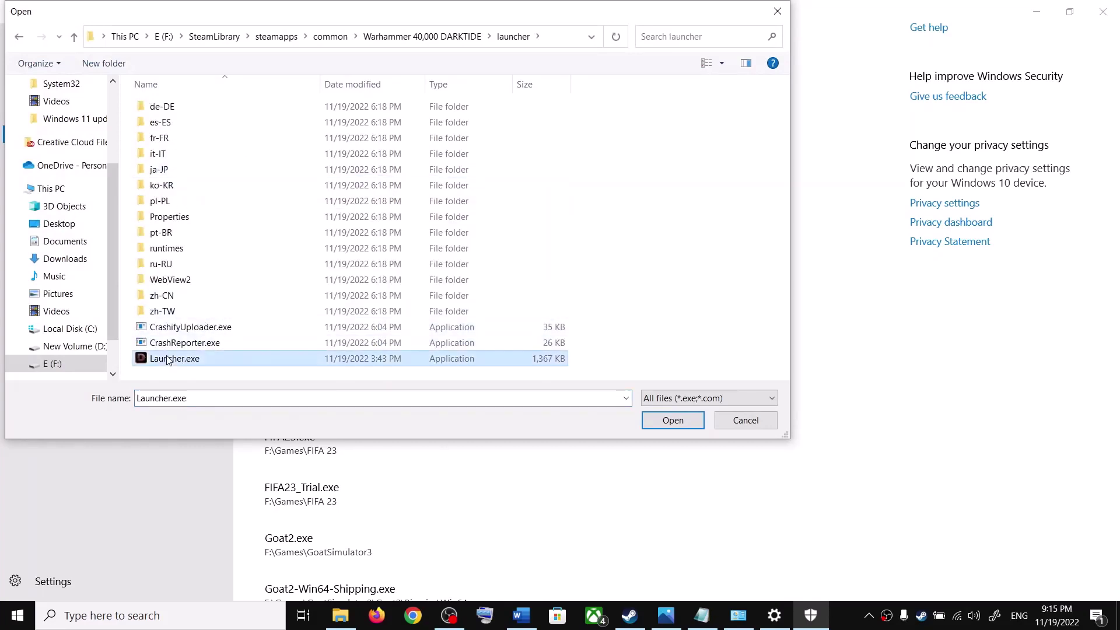
{"action": "left_click", "coordinate": [671, 420]}
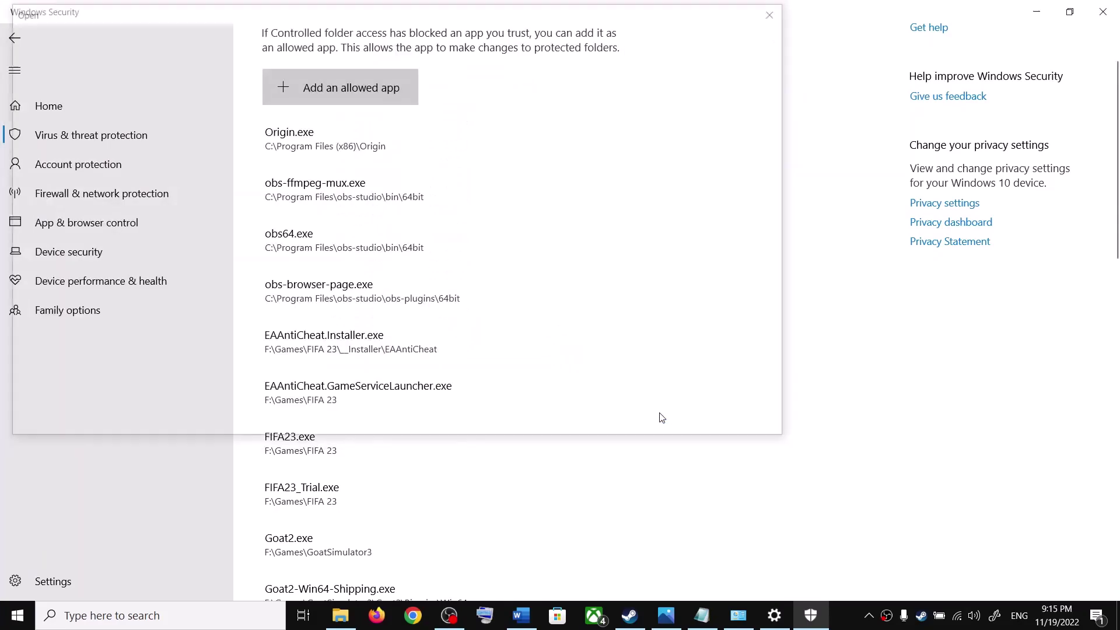
Add Darktide's binaries\Darktide.exe as another allowed app
{"action": "left_click", "coordinate": [333, 94]}
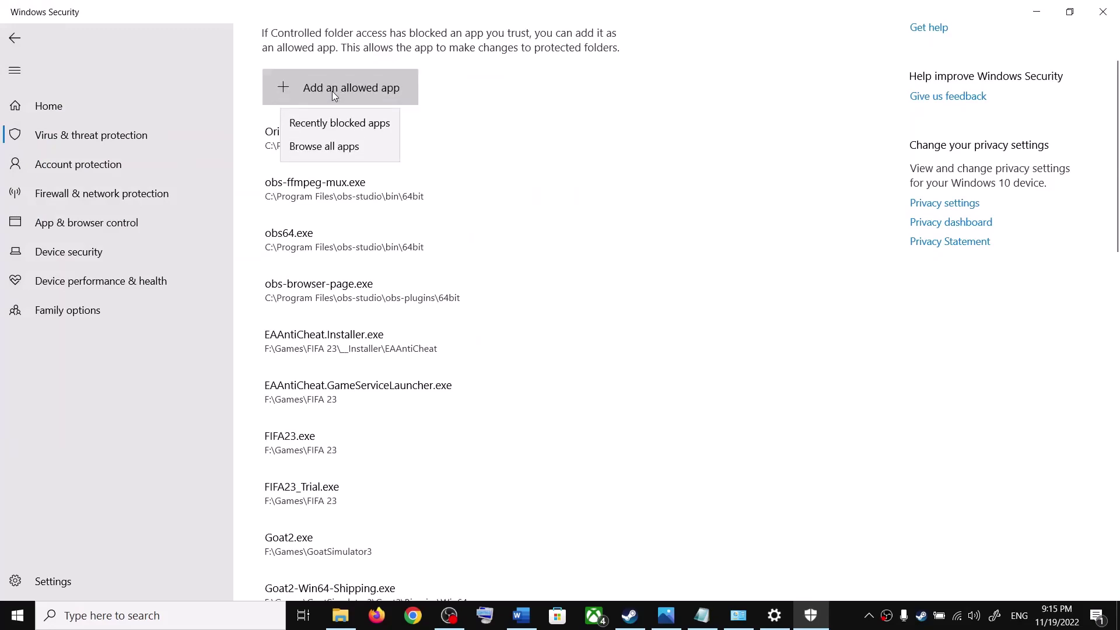
{"action": "left_click", "coordinate": [334, 146]}
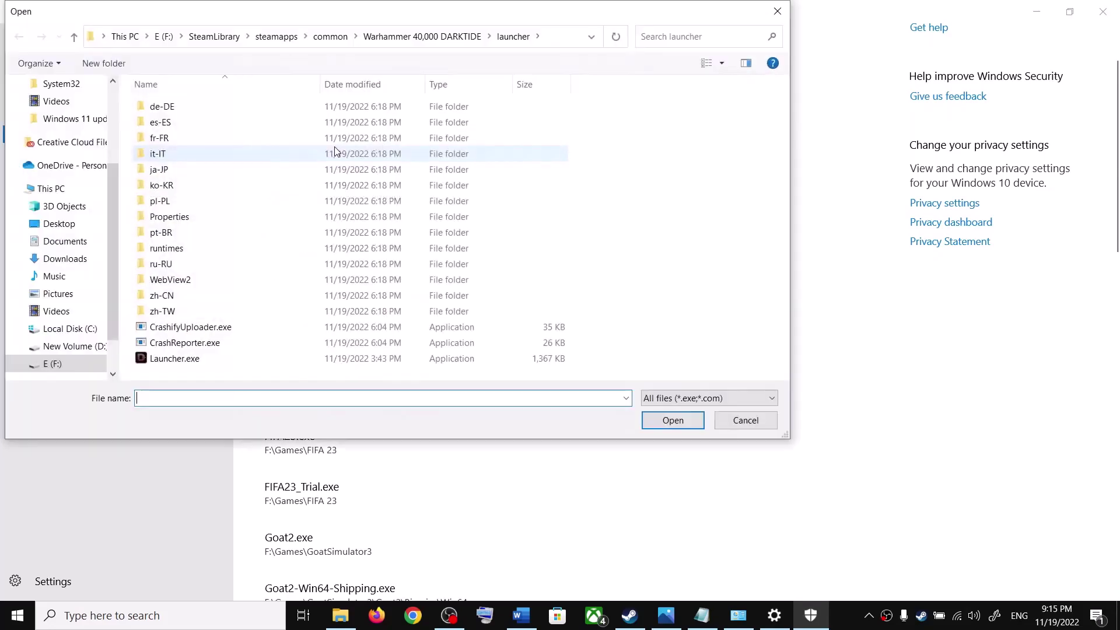
{"action": "left_click", "coordinate": [74, 37]}
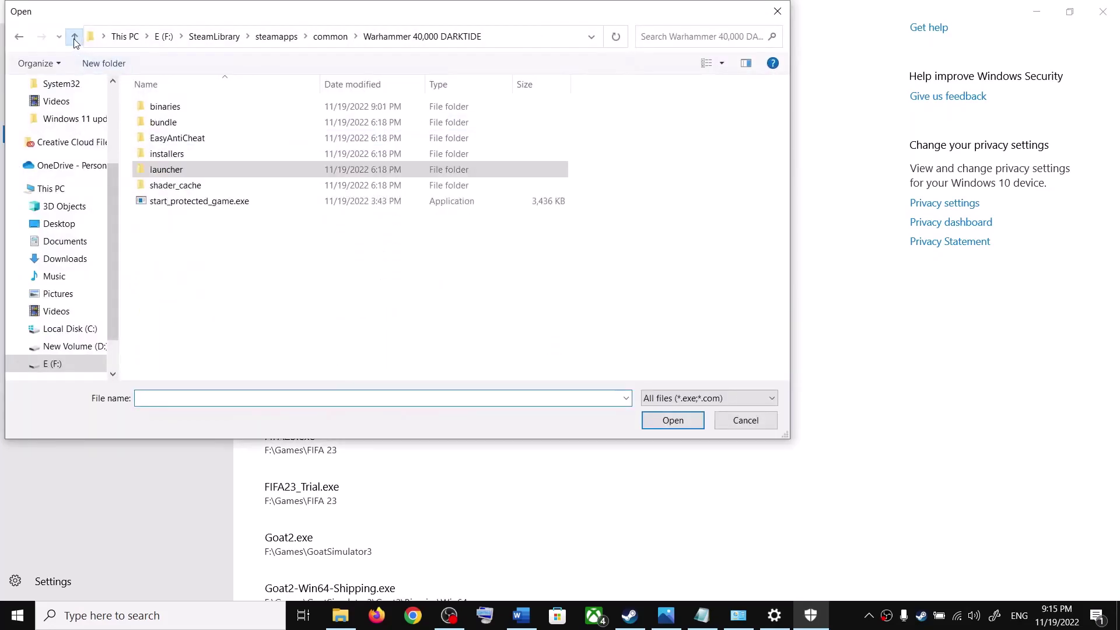
{"action": "left_click", "coordinate": [178, 111]}
{"action": "double_click", "coordinate": [181, 110]}
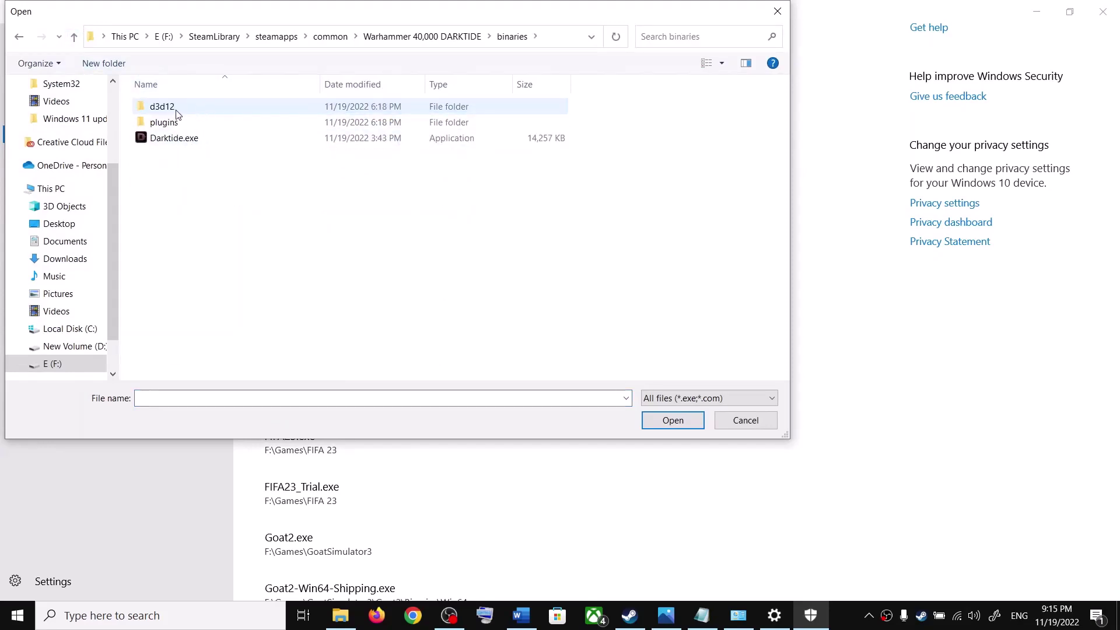
{"action": "left_click", "coordinate": [159, 144]}
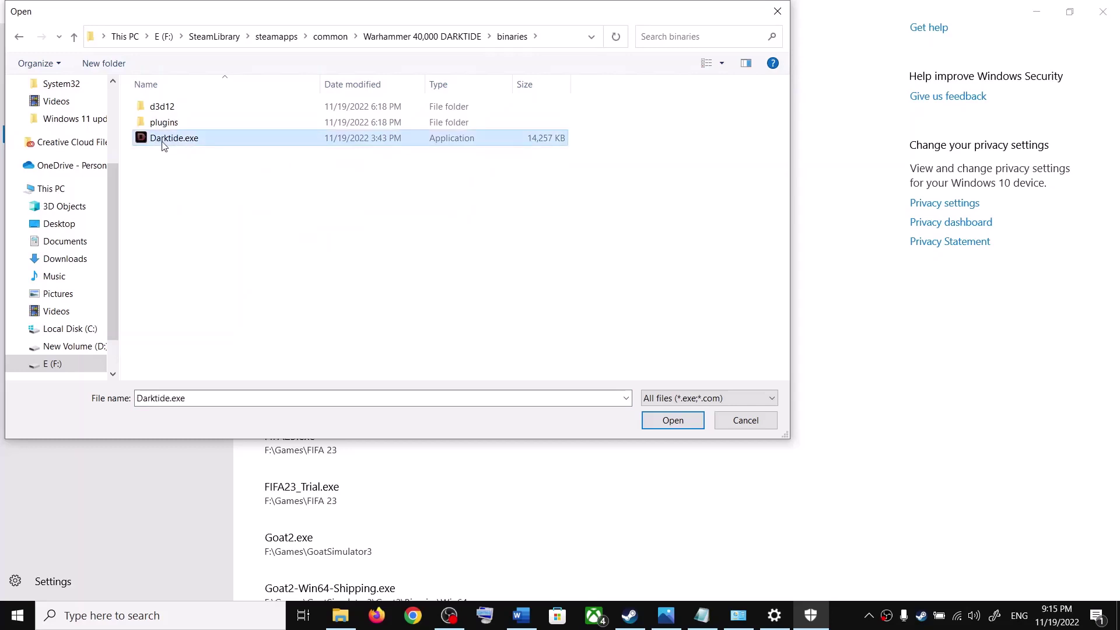
{"action": "left_click", "coordinate": [673, 420]}
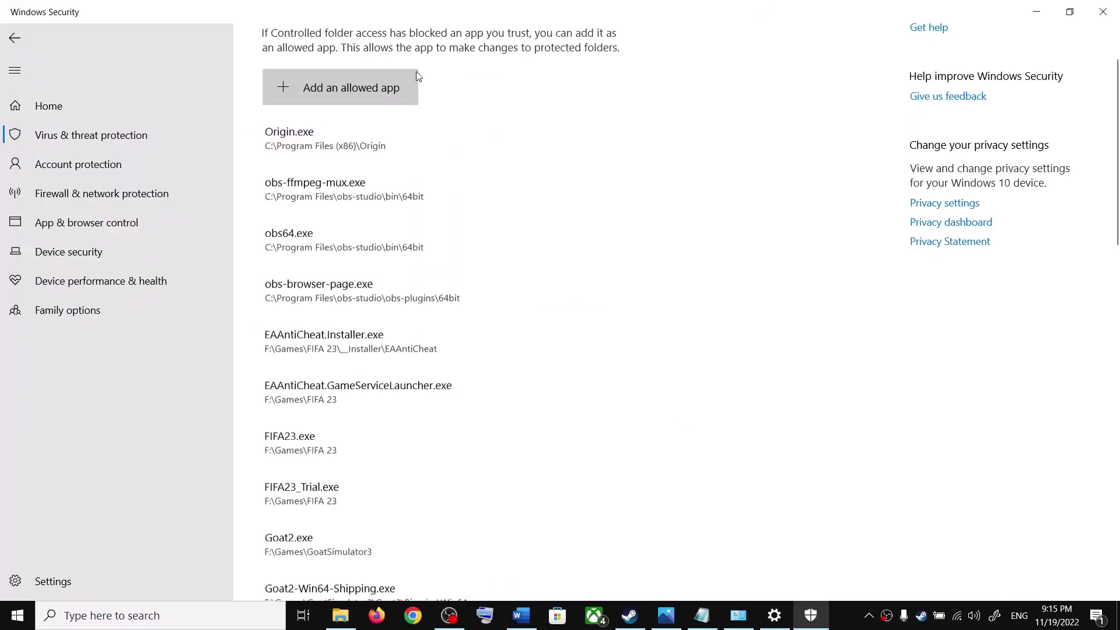
Open Control Panel via search, reach Windows Defender Firewall's allowed apps list, and unlock it for changes
{"action": "left_click", "coordinate": [179, 619]}
{"action": "type", "text": "contr"}
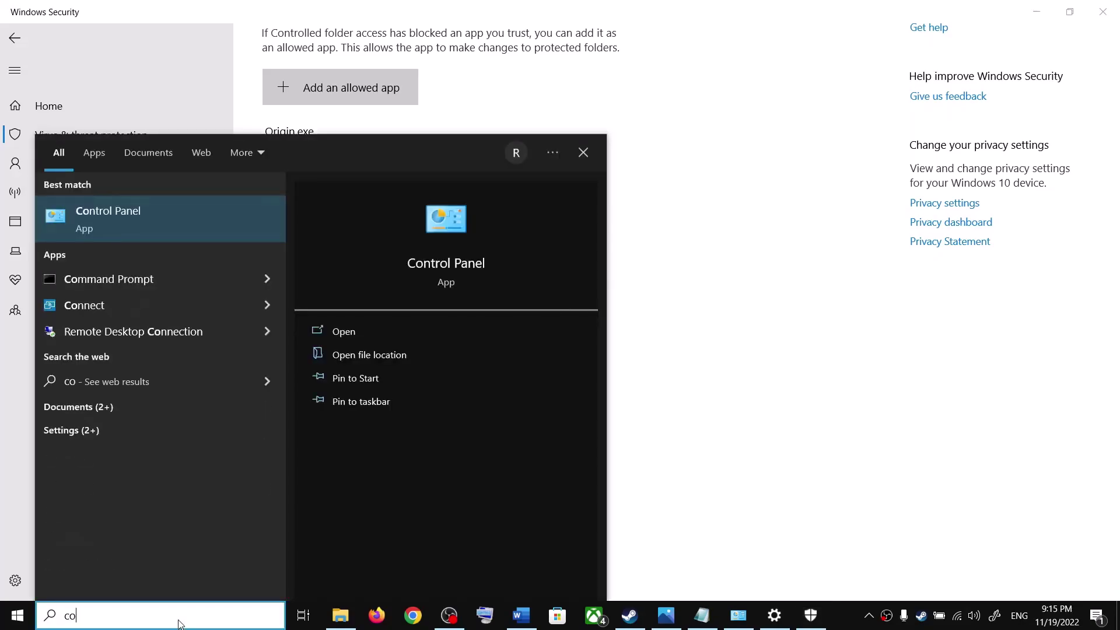
{"action": "left_click", "coordinate": [153, 233]}
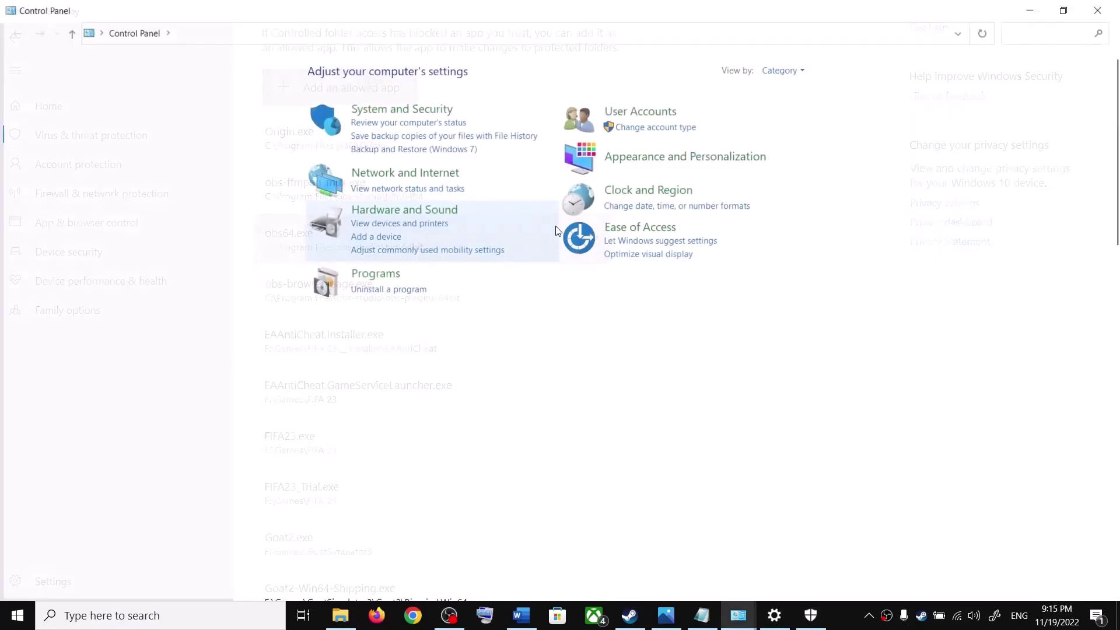
{"action": "left_click", "coordinate": [404, 108]}
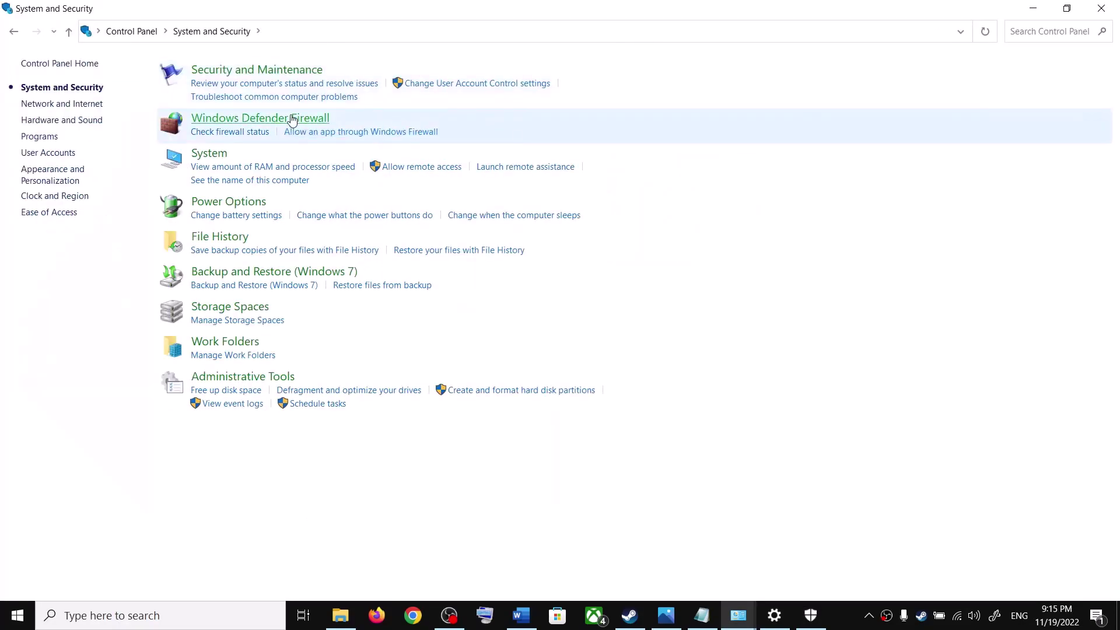
{"action": "left_click", "coordinate": [252, 124]}
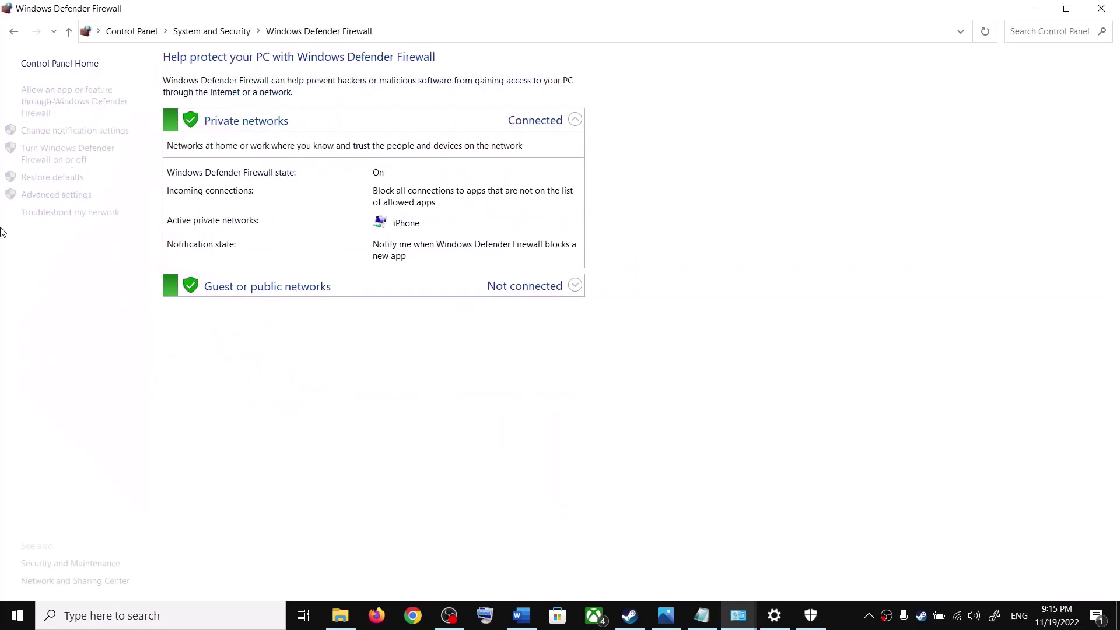
{"action": "left_click", "coordinate": [62, 109]}
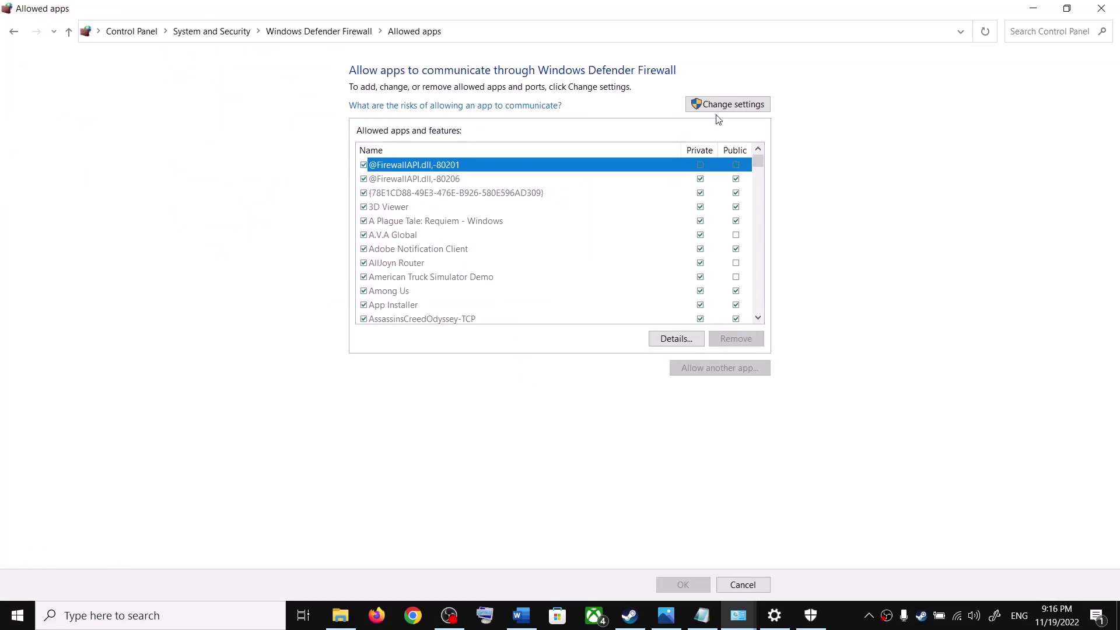
{"action": "left_click", "coordinate": [720, 106]}
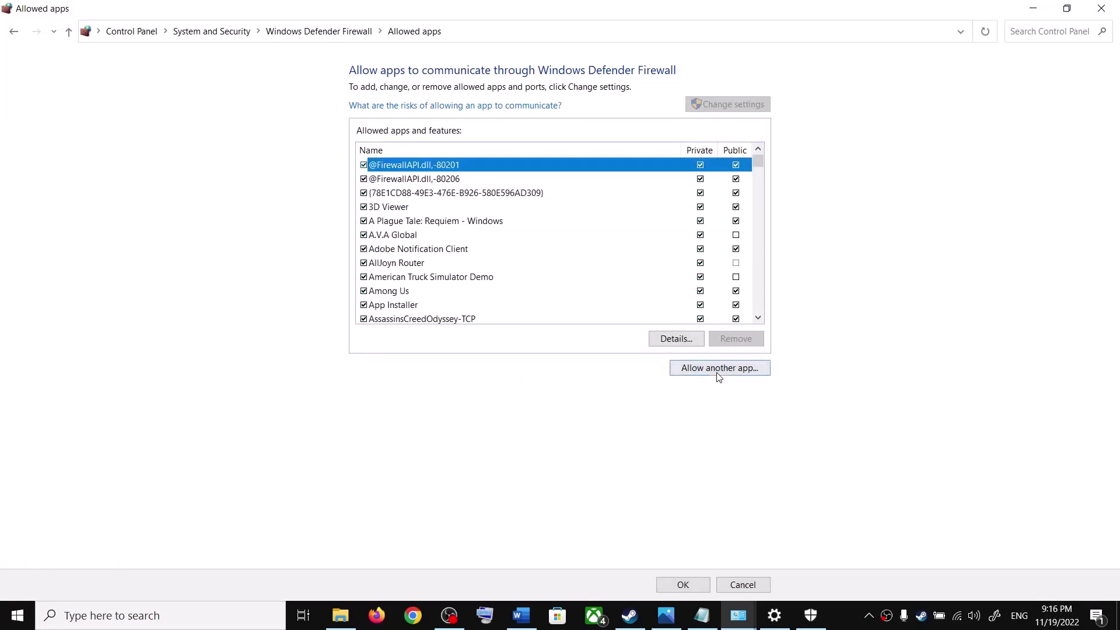
{"action": "left_click", "coordinate": [719, 373]}
Add start_protected_game.exe from F:\SteamLibrary's DARKTIDE folder to the firewall's allowed apps
{"action": "left_click", "coordinate": [655, 379]}
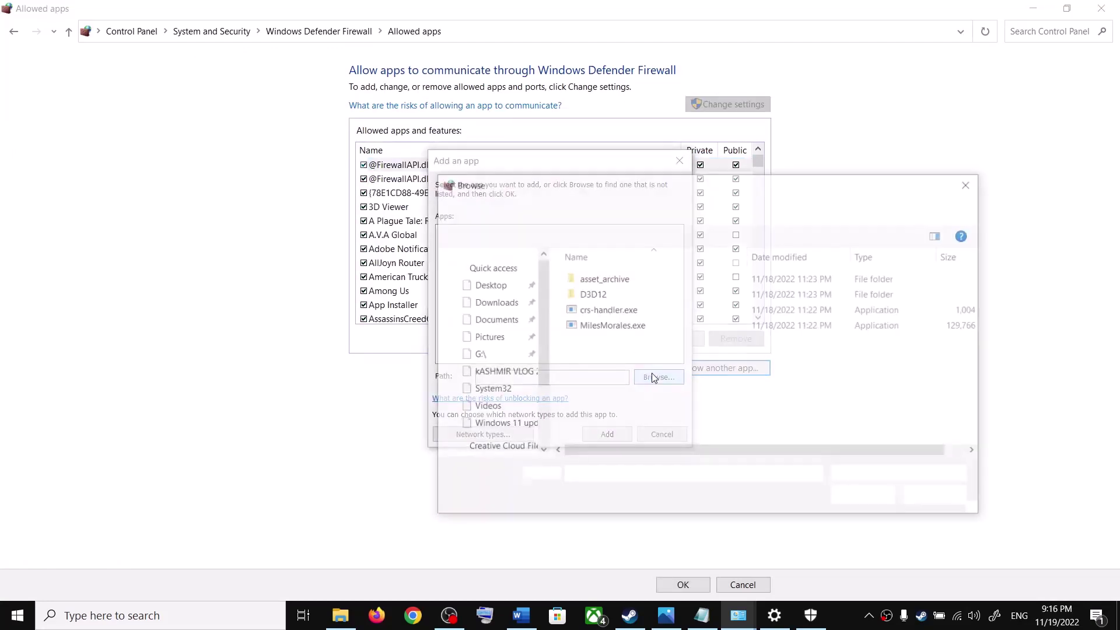
{"action": "left_click", "coordinate": [479, 437]}
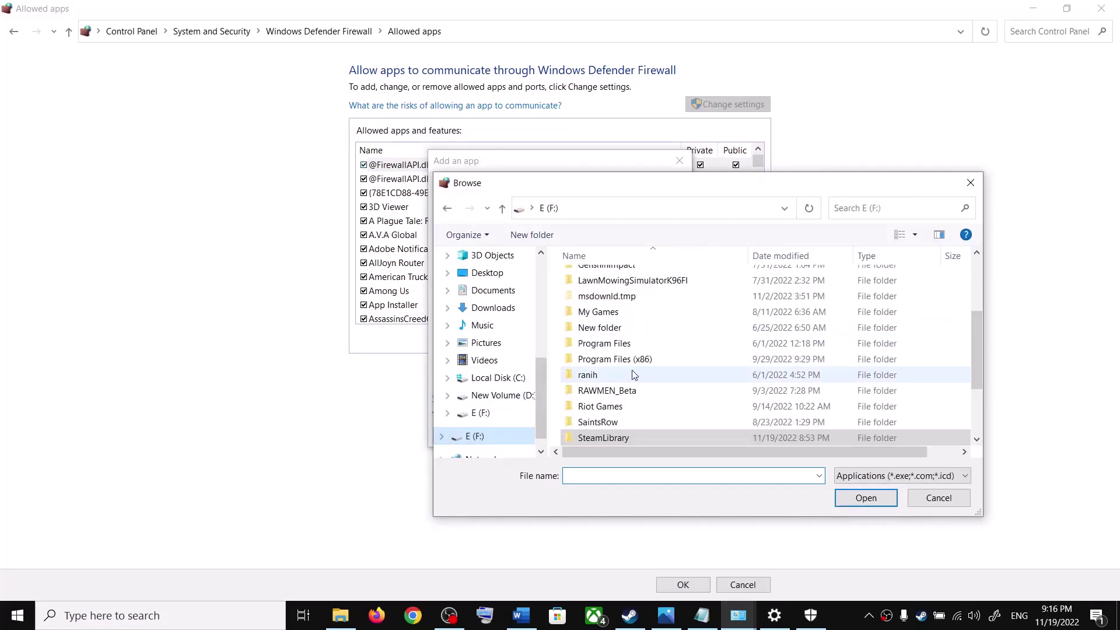
{"action": "scroll", "coordinate": [633, 374], "scroll_direction": "down", "scroll_amount": 2}
{"action": "double_click", "coordinate": [611, 344]}
{"action": "double_click", "coordinate": [601, 278]}
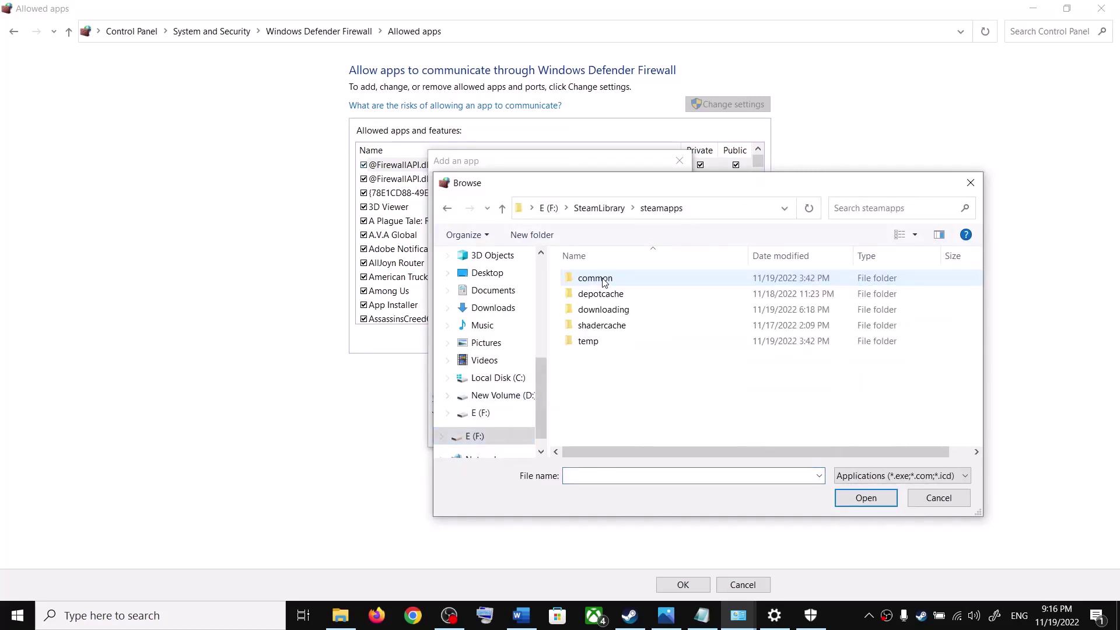
{"action": "double_click", "coordinate": [602, 280]}
{"action": "scroll", "coordinate": [618, 396], "scroll_direction": "down", "scroll_amount": 10}
{"action": "double_click", "coordinate": [622, 438]}
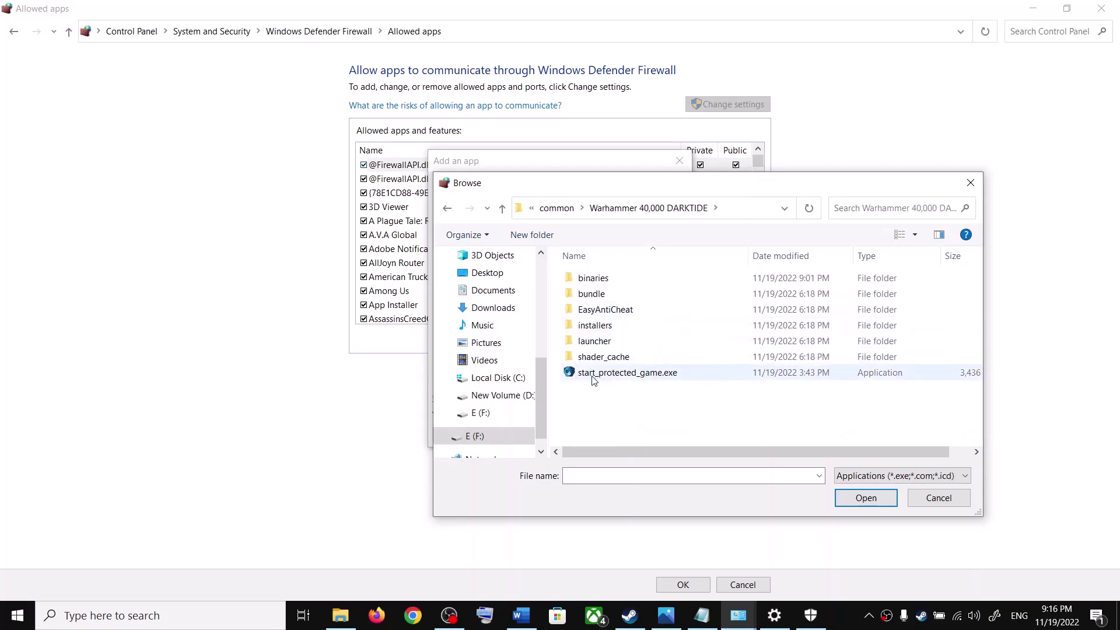
{"action": "left_click", "coordinate": [594, 378]}
{"action": "left_click", "coordinate": [866, 499]}
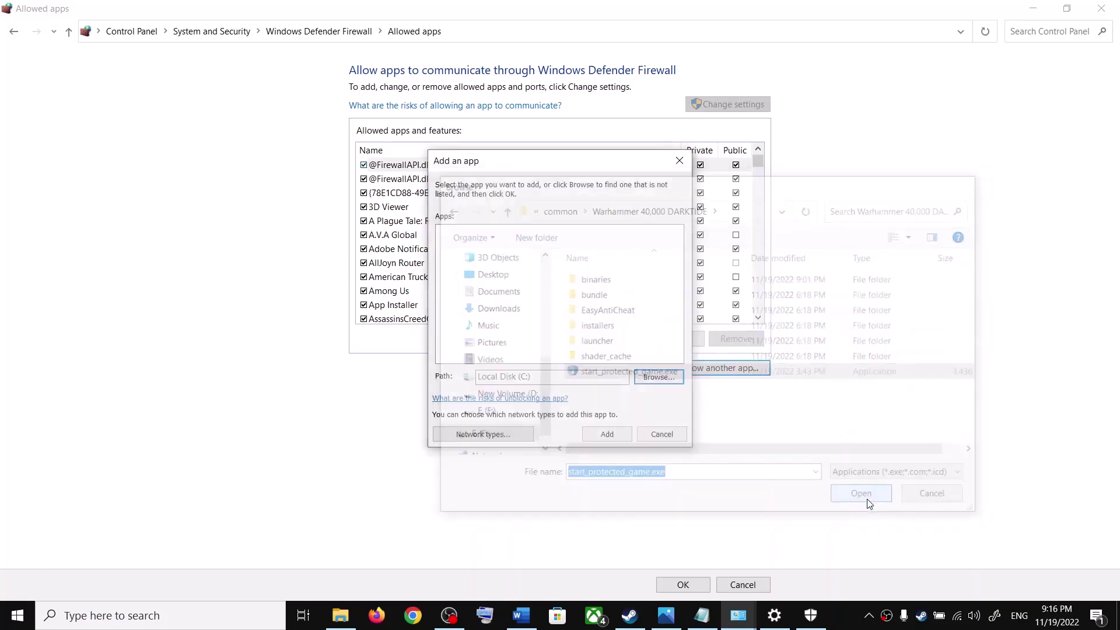
{"action": "left_click", "coordinate": [604, 435]}
Try adding launcher\Launcher.exe and dismiss the warning that it is already listed
{"action": "left_click", "coordinate": [698, 371]}
{"action": "left_click", "coordinate": [650, 377]}
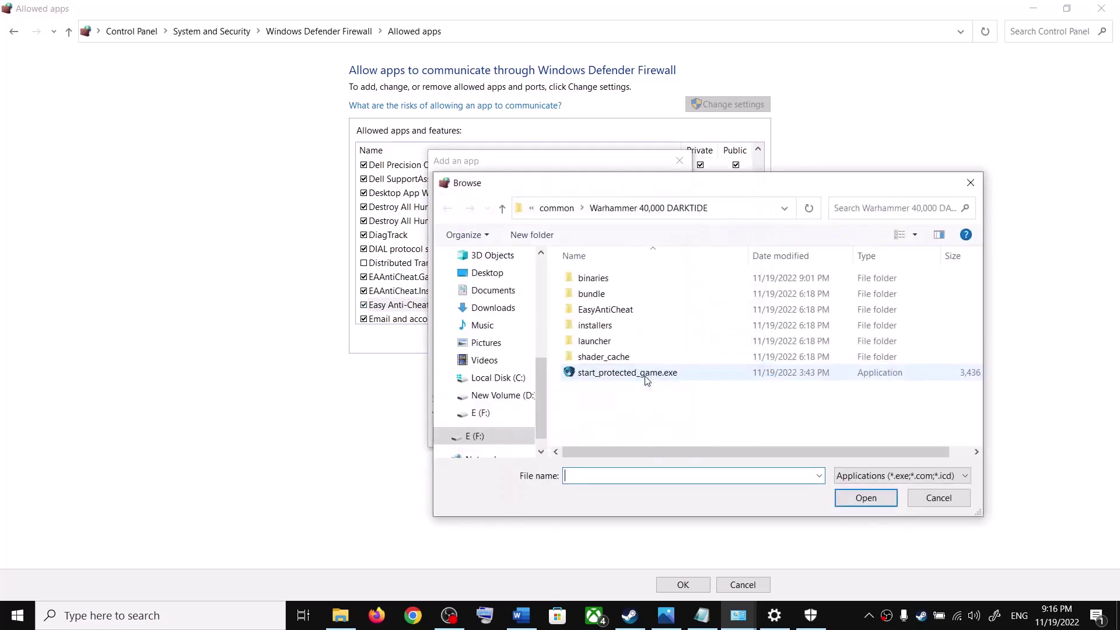
{"action": "double_click", "coordinate": [596, 344]}
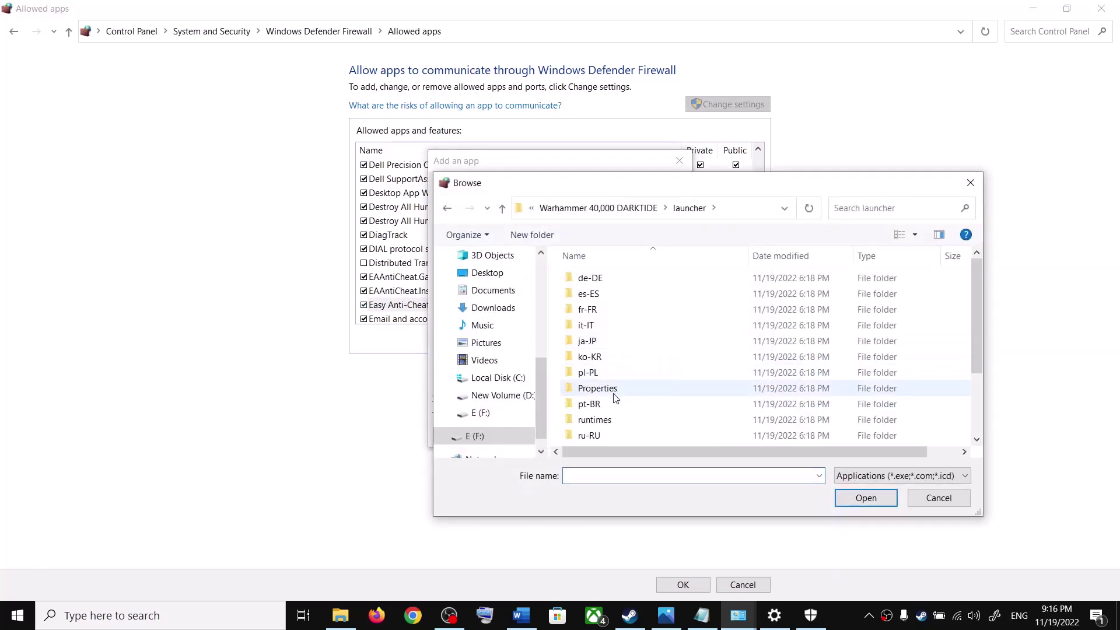
{"action": "scroll", "coordinate": [594, 392], "scroll_direction": "down", "scroll_amount": 3}
{"action": "left_click", "coordinate": [591, 439]}
{"action": "left_click", "coordinate": [845, 498]}
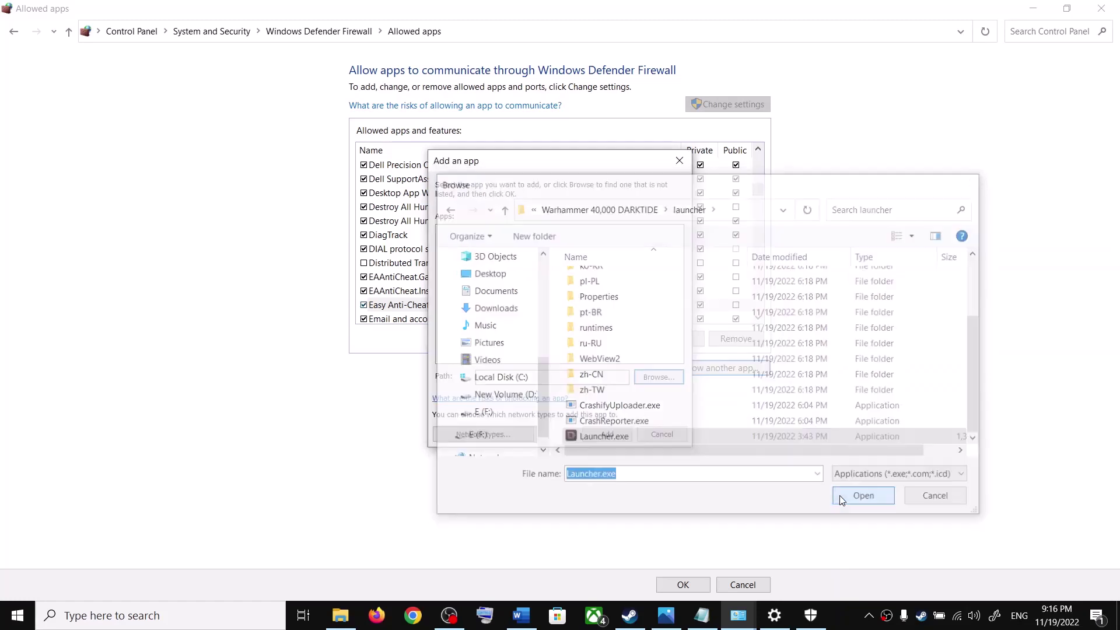
{"action": "left_click", "coordinate": [601, 434]}
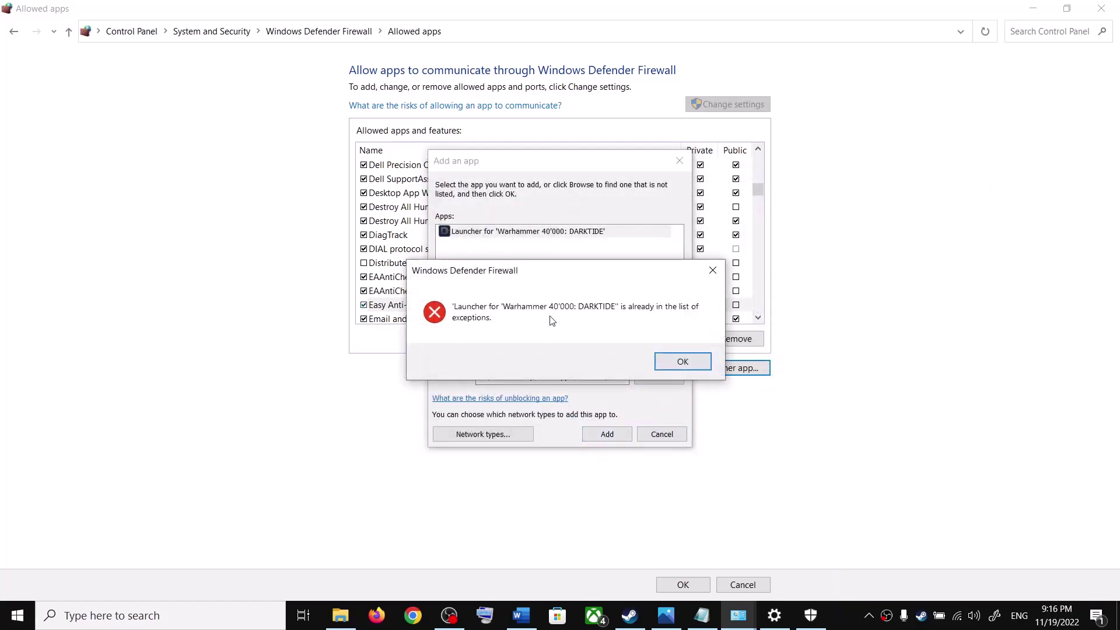
{"action": "left_click", "coordinate": [680, 363]}
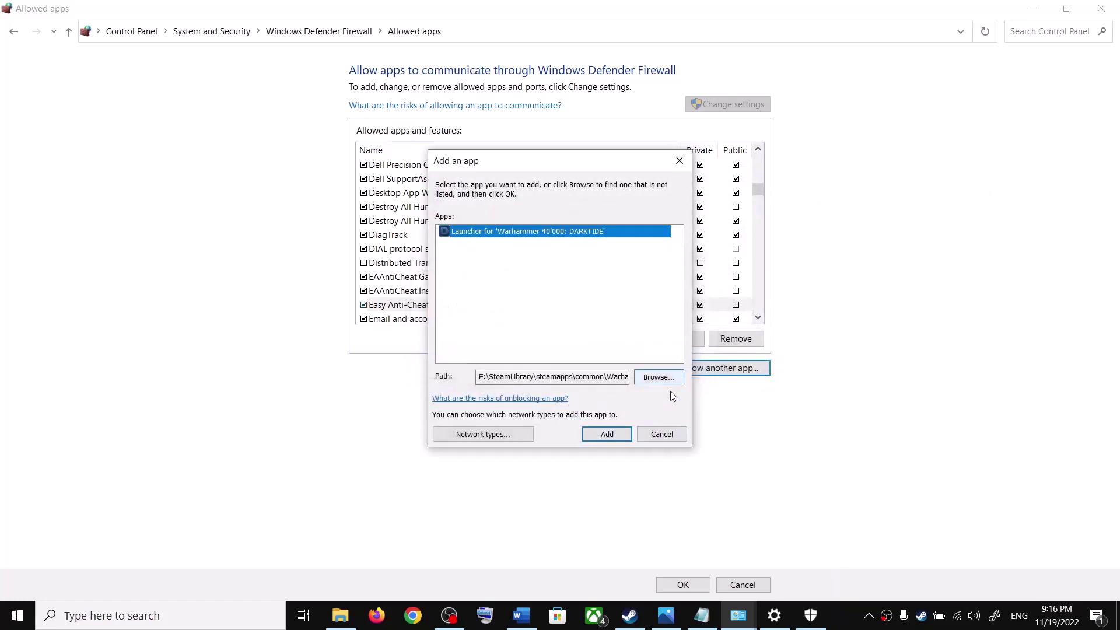
Add binaries\Darktide.exe to the allowed apps, save with OK, and close the firewall and Windows Security windows
{"action": "left_click", "coordinate": [662, 381]}
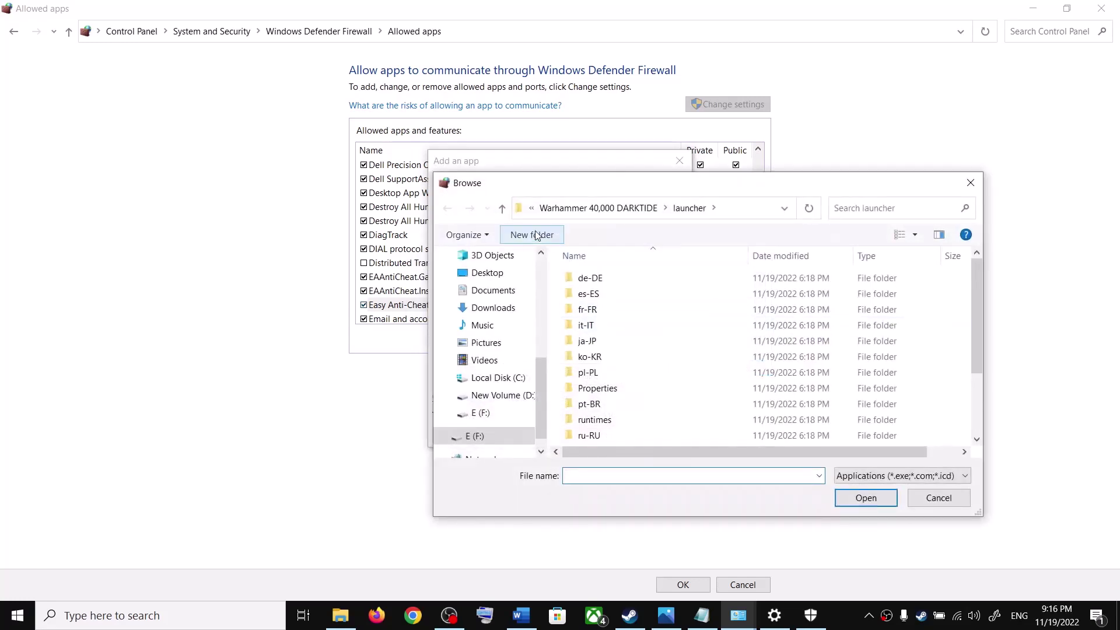
{"action": "left_click", "coordinate": [500, 211]}
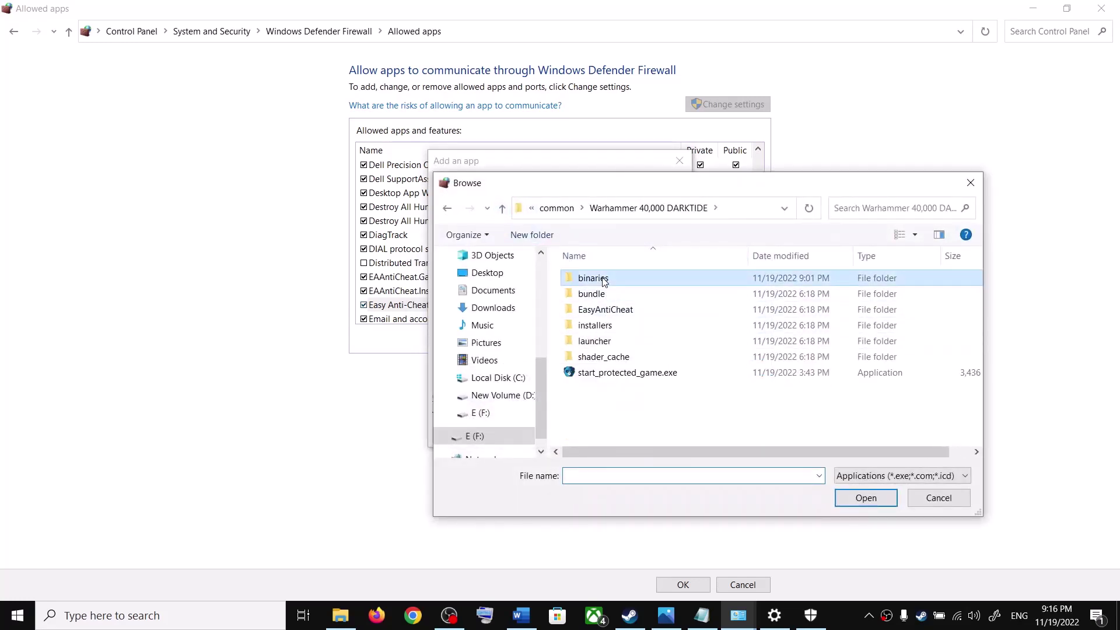
{"action": "double_click", "coordinate": [603, 280]}
{"action": "left_click", "coordinate": [603, 312]}
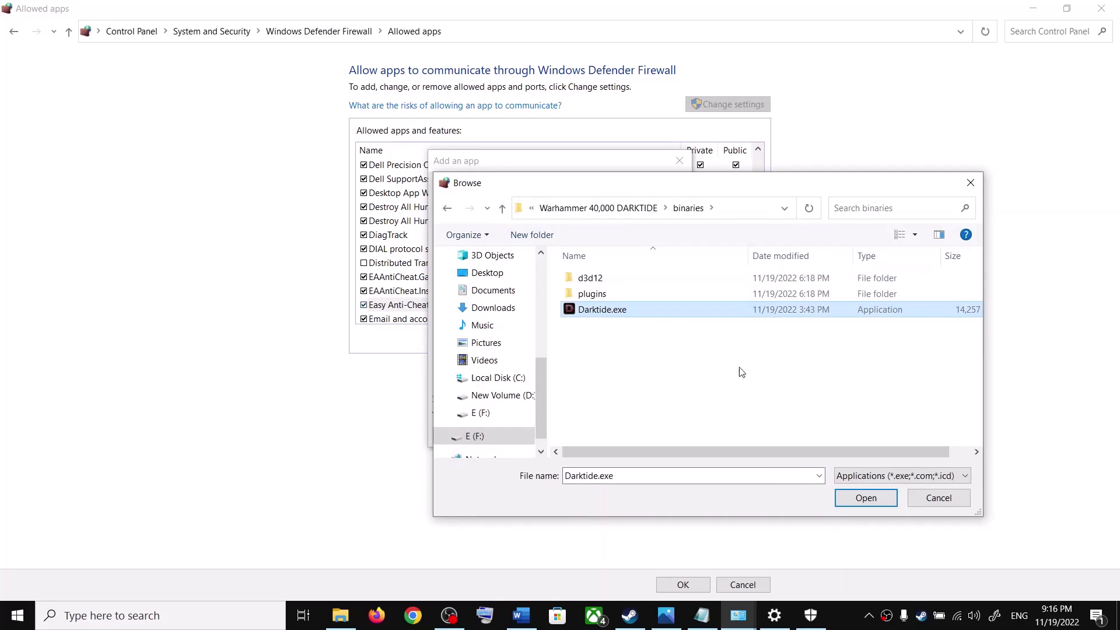
{"action": "left_click", "coordinate": [843, 499]}
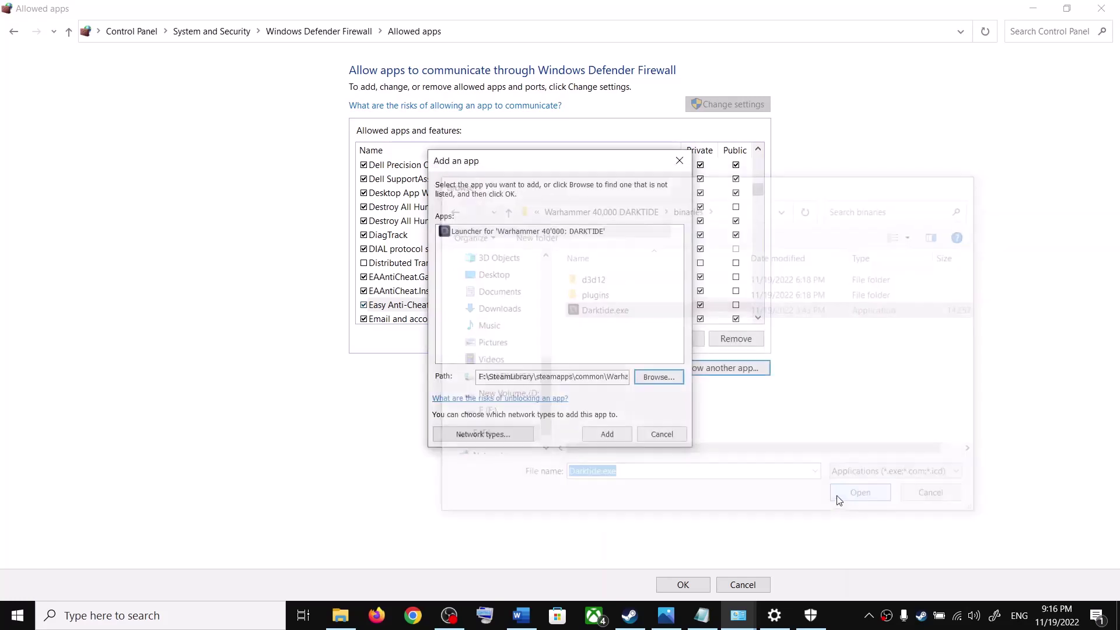
{"action": "left_click", "coordinate": [608, 436]}
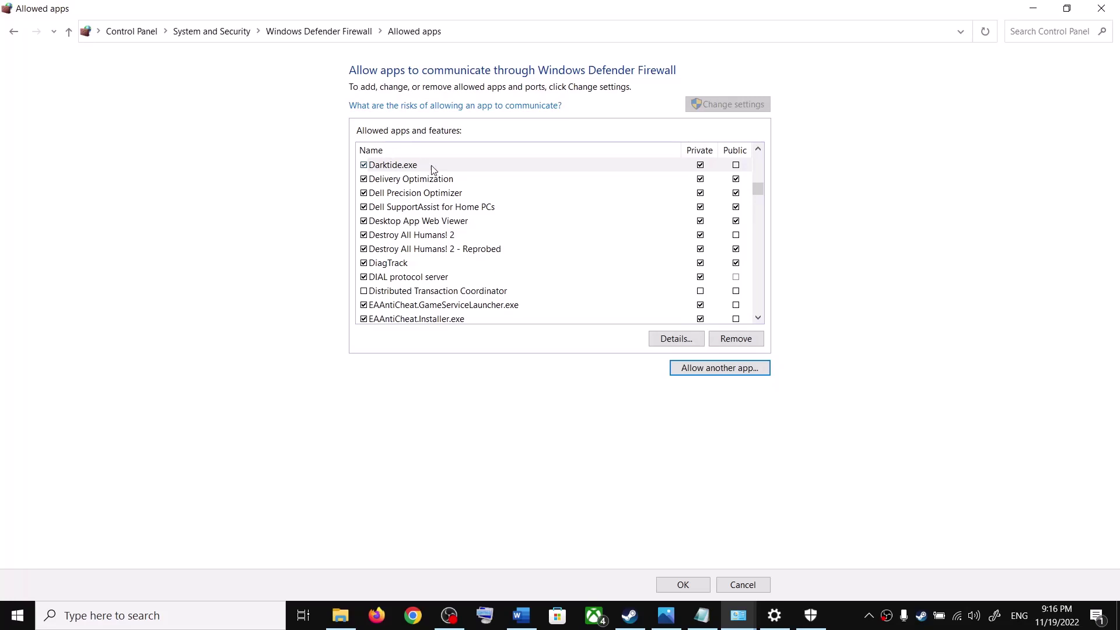
{"action": "left_click", "coordinate": [676, 584]}
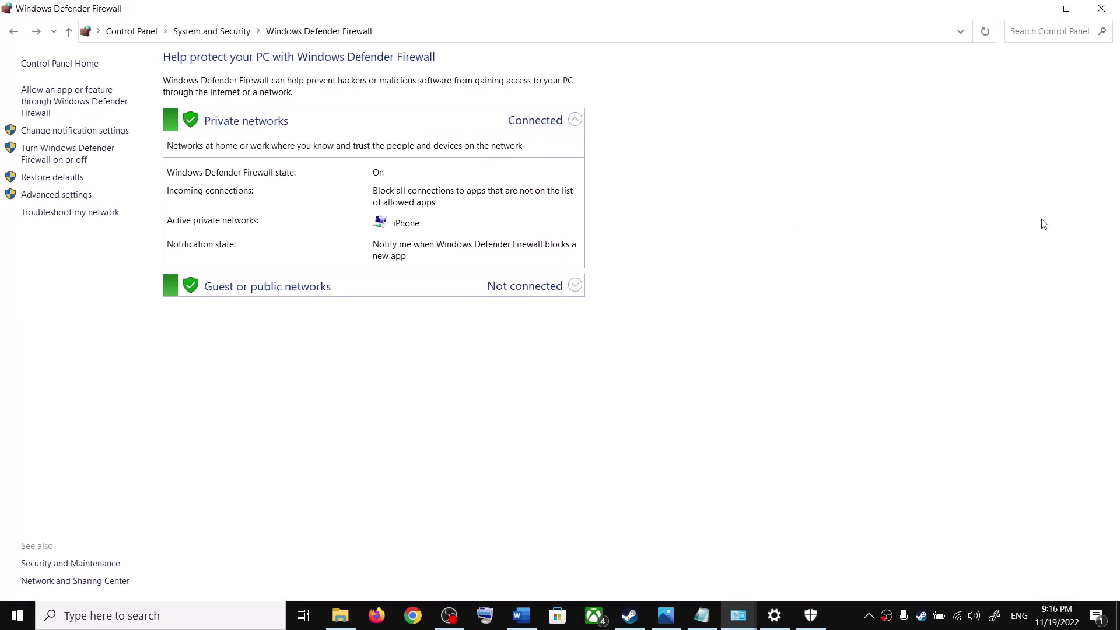
{"action": "left_click", "coordinate": [1116, 11]}
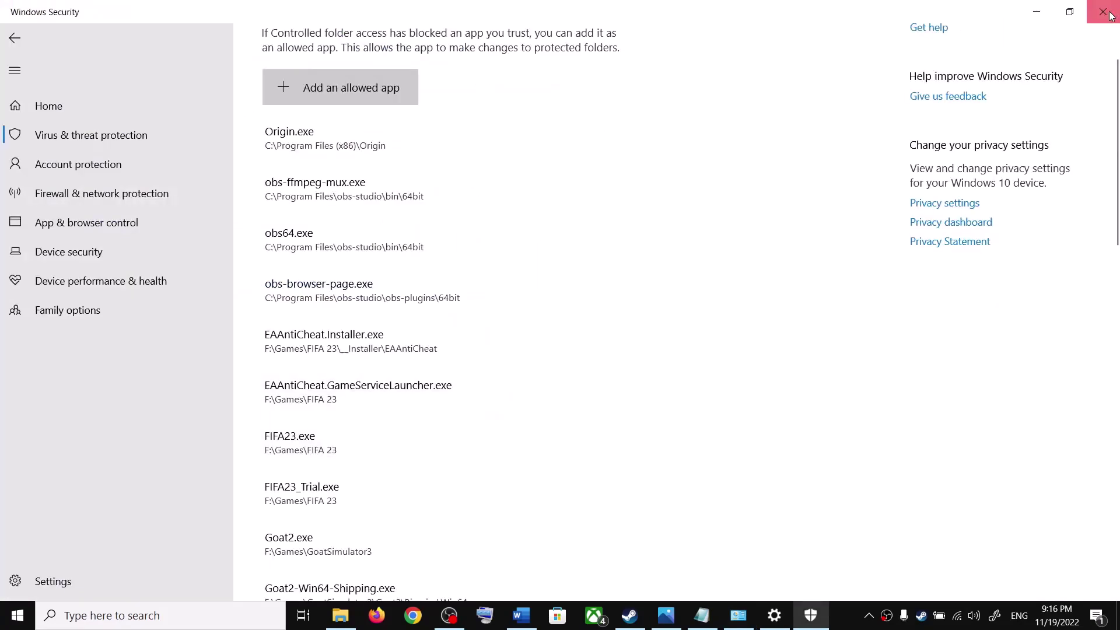
{"action": "left_click", "coordinate": [1108, 9]}
Close the leftover settings window and highlight Step 8, 'Verify the game files', in the guide
{"action": "left_click", "coordinate": [1103, 11]}
{"action": "left_click_drag", "start_coordinate": [188, 392], "coordinate": [408, 393]}
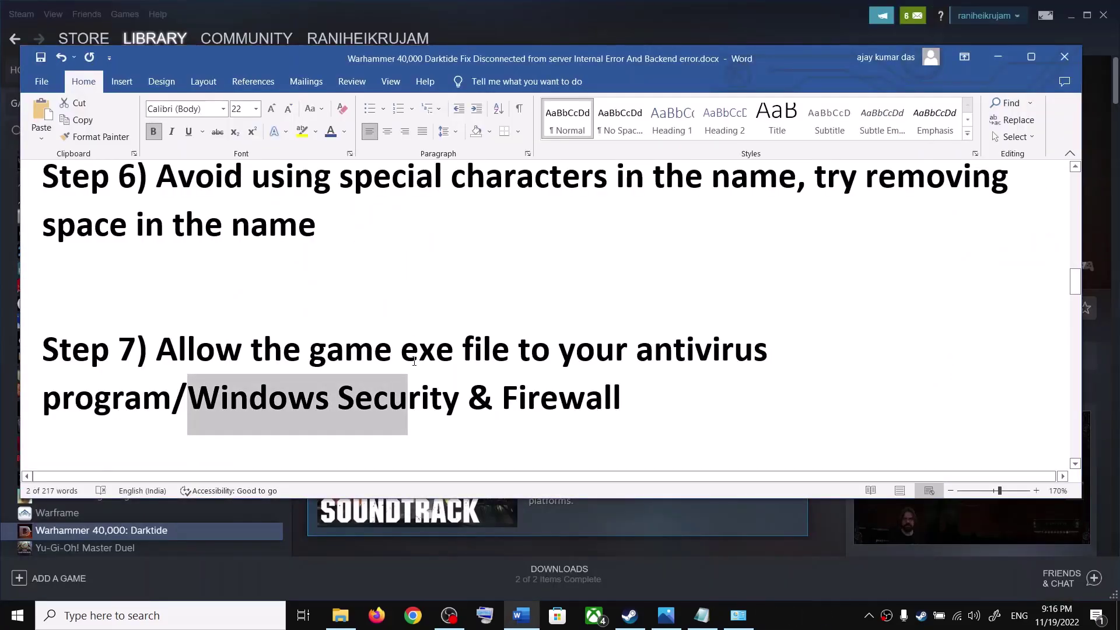
{"action": "scroll", "coordinate": [414, 362], "scroll_direction": "down", "scroll_amount": 3}
{"action": "scroll", "coordinate": [350, 362], "scroll_direction": "down", "scroll_amount": 1}
{"action": "scroll", "coordinate": [348, 363], "scroll_direction": "up", "scroll_amount": 1}
{"action": "left_click_drag", "start_coordinate": [156, 344], "coordinate": [488, 344]}
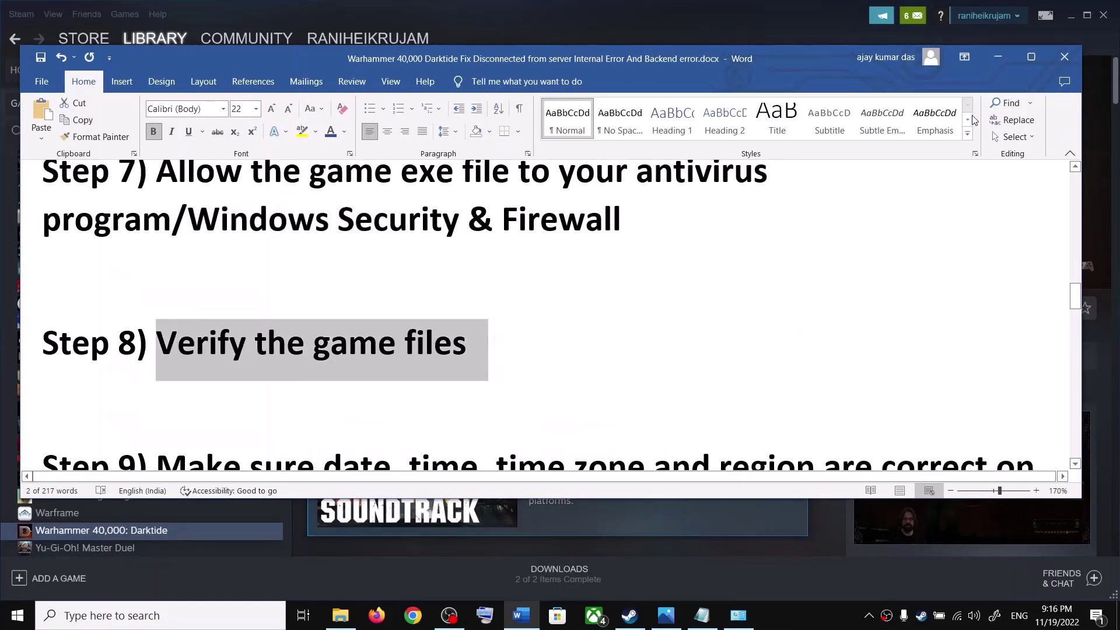
Run Verify integrity of game files from Darktide's Properties > Local Files in Steam
{"action": "left_click", "coordinate": [993, 65]}
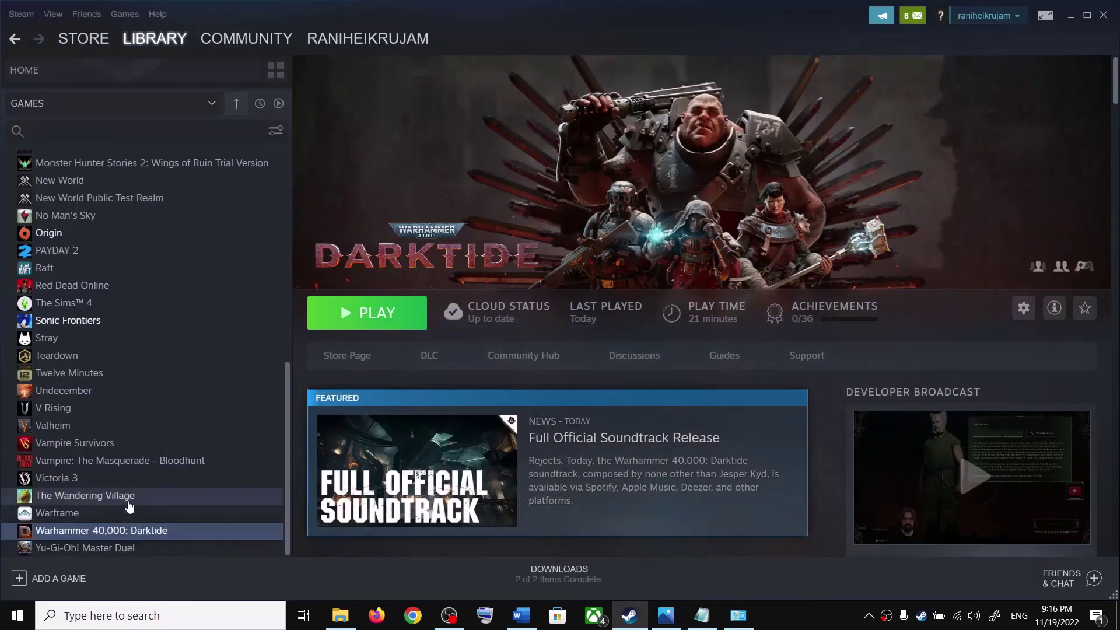
{"action": "right_click", "coordinate": [114, 531]}
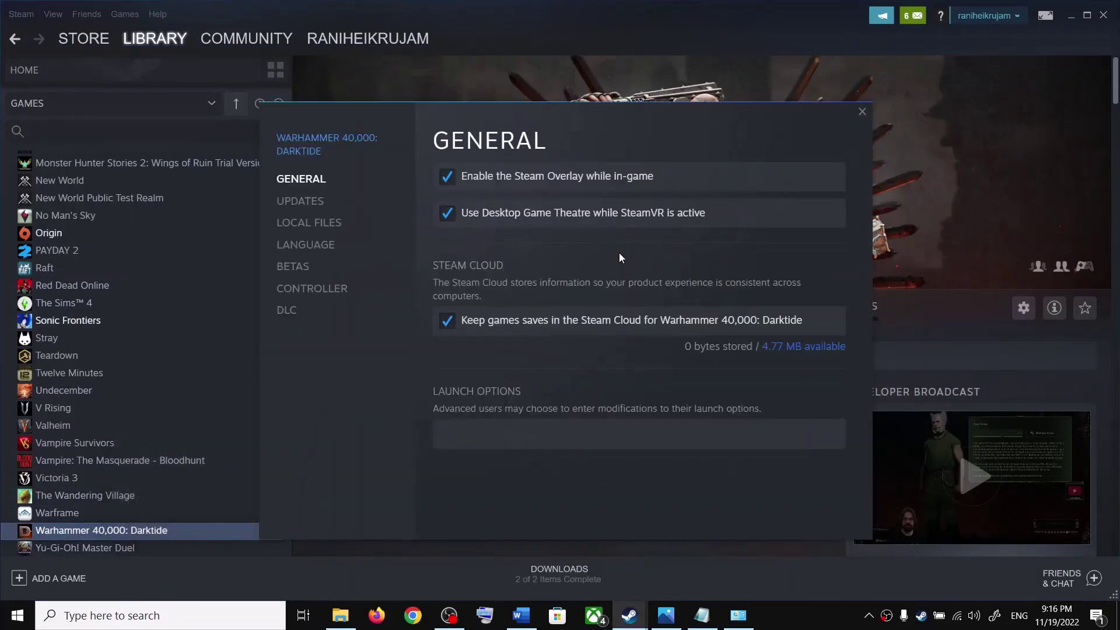
{"action": "left_click", "coordinate": [321, 232]}
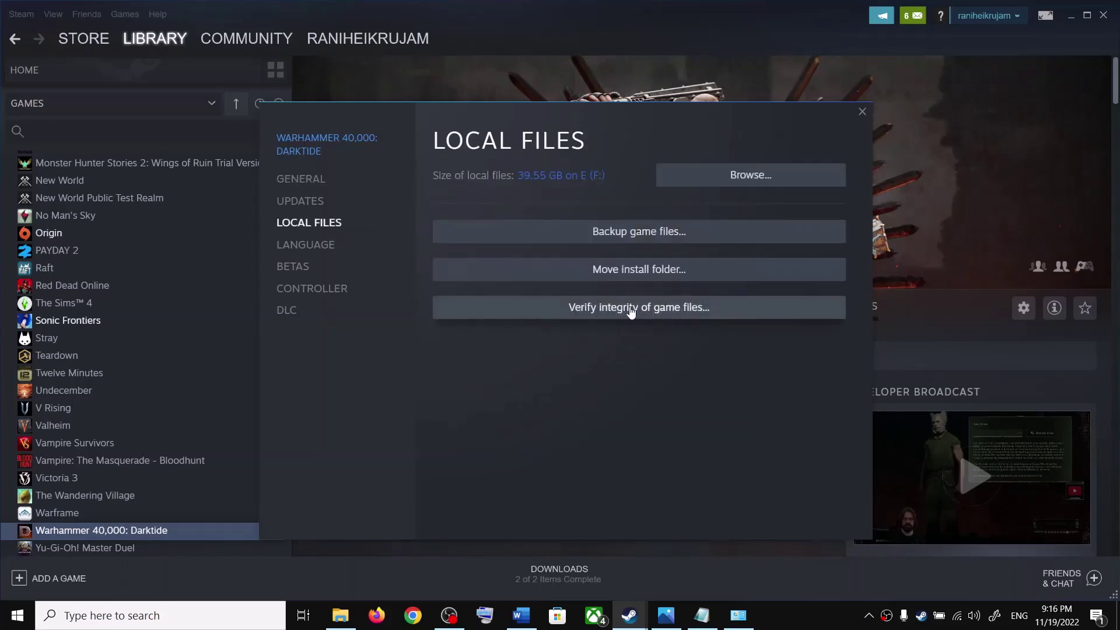
{"action": "left_click", "coordinate": [862, 112]}
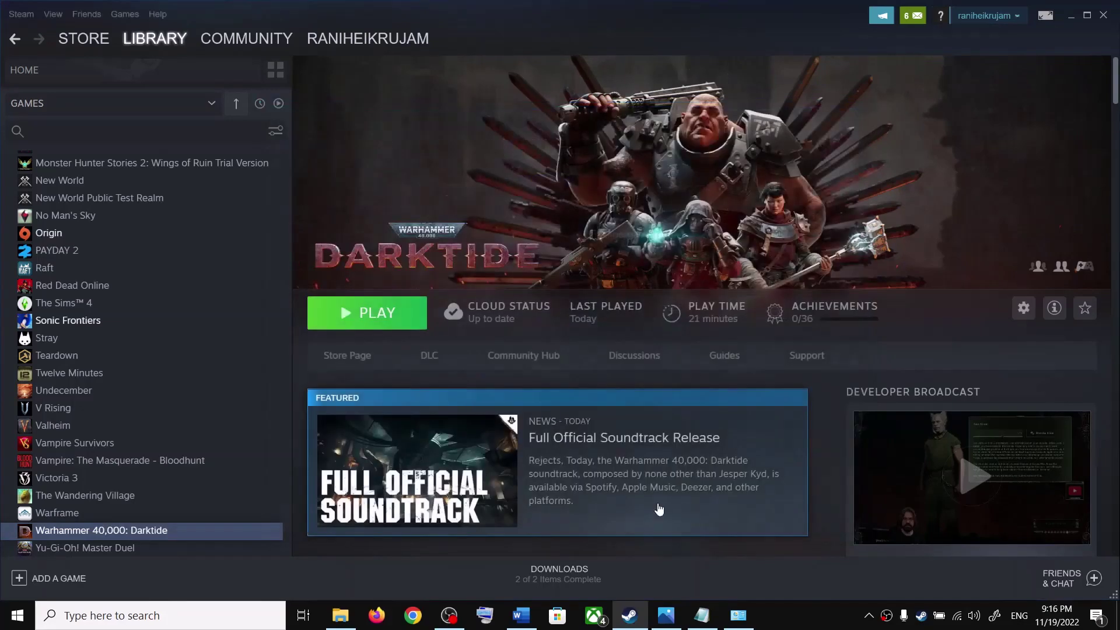
Bring the guide back and highlight Step 9 on date, time and region
{"action": "left_click", "coordinate": [520, 615]}
{"action": "scroll", "coordinate": [416, 365], "scroll_direction": "down", "scroll_amount": 2}
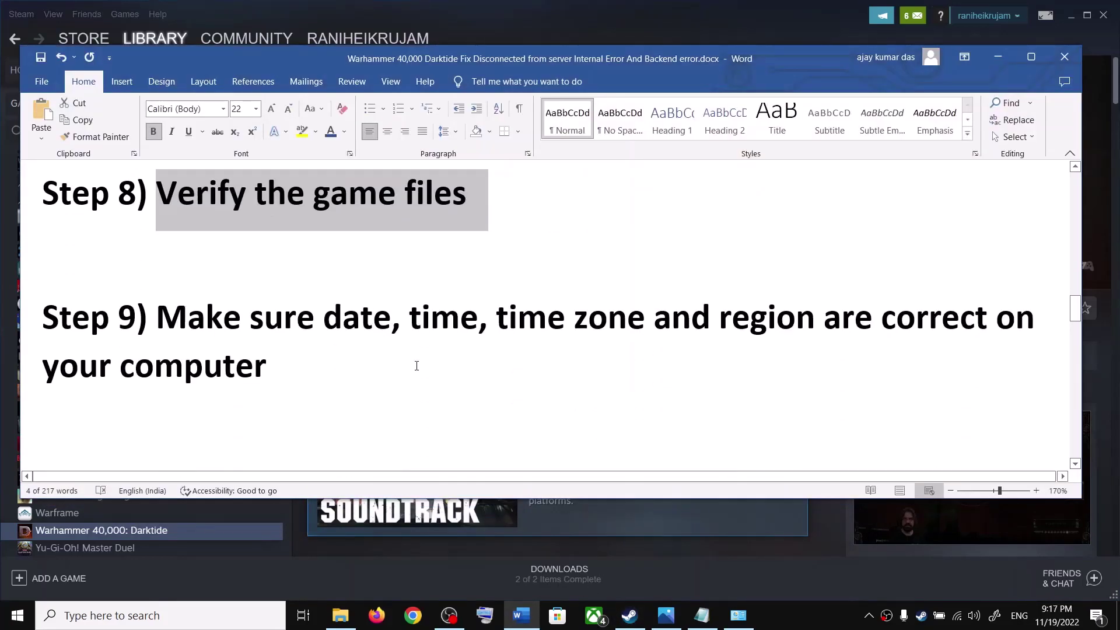
{"action": "scroll", "coordinate": [282, 317], "scroll_direction": "up", "scroll_amount": 1}
{"action": "left_click_drag", "start_coordinate": [158, 348], "coordinate": [902, 393]}
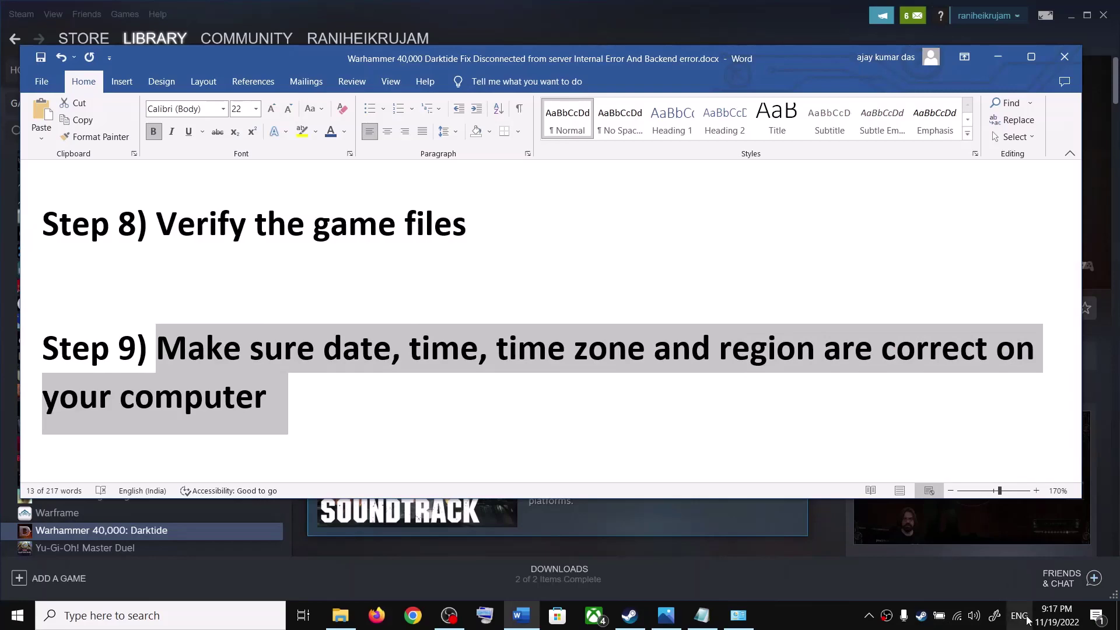
Confirm the Region page's country is India, leave it unchanged, and close Settings
{"action": "right_click", "coordinate": [1052, 625]}
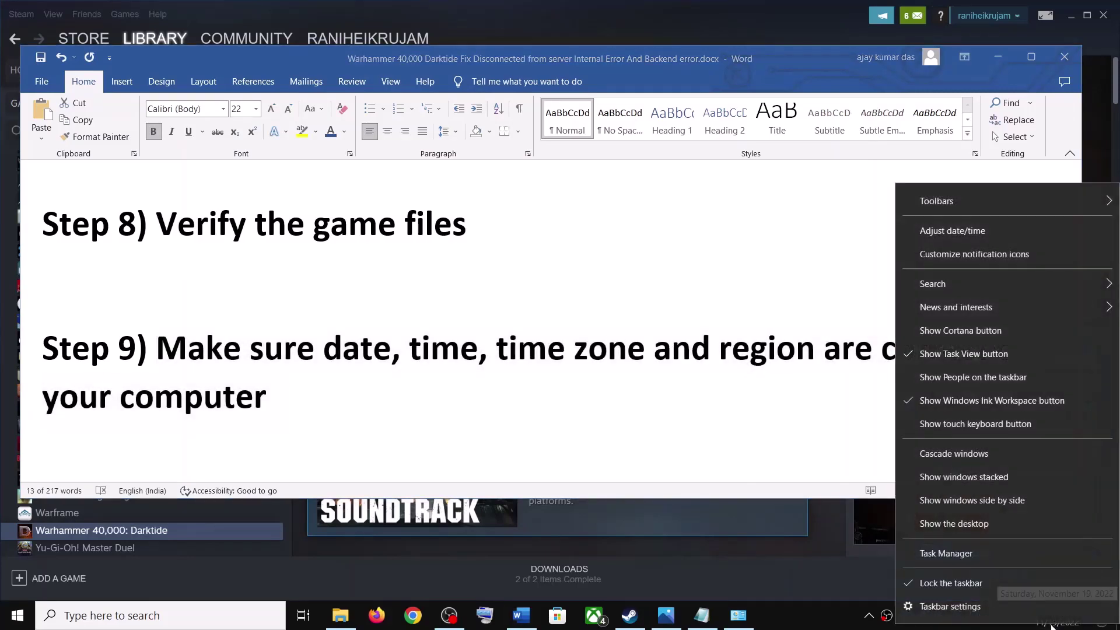
{"action": "left_click", "coordinate": [961, 231]}
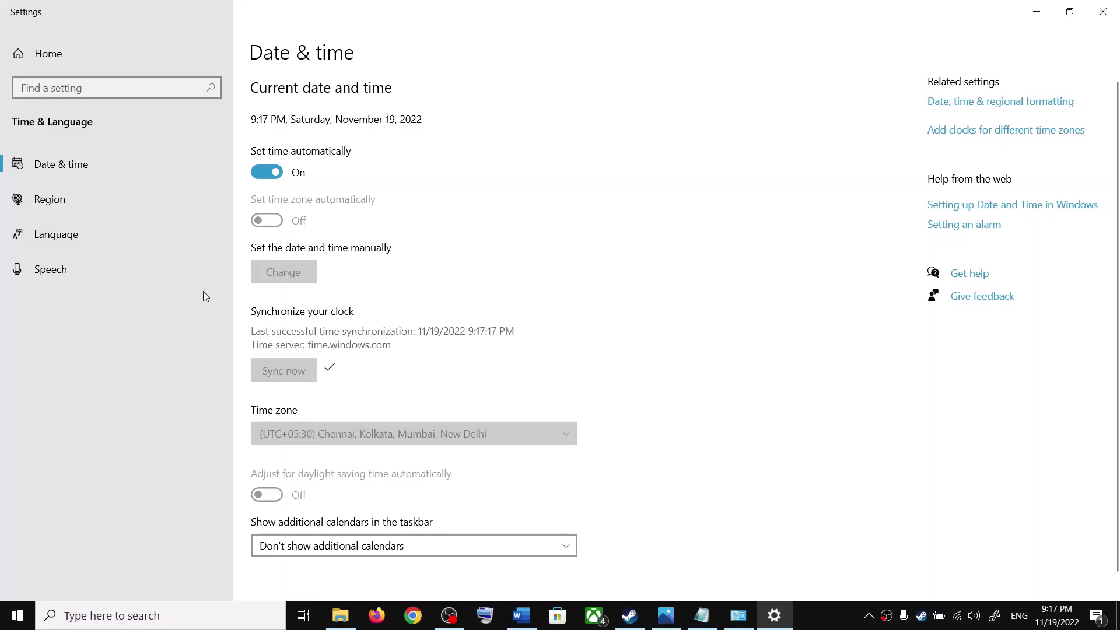
{"action": "left_click", "coordinate": [42, 204]}
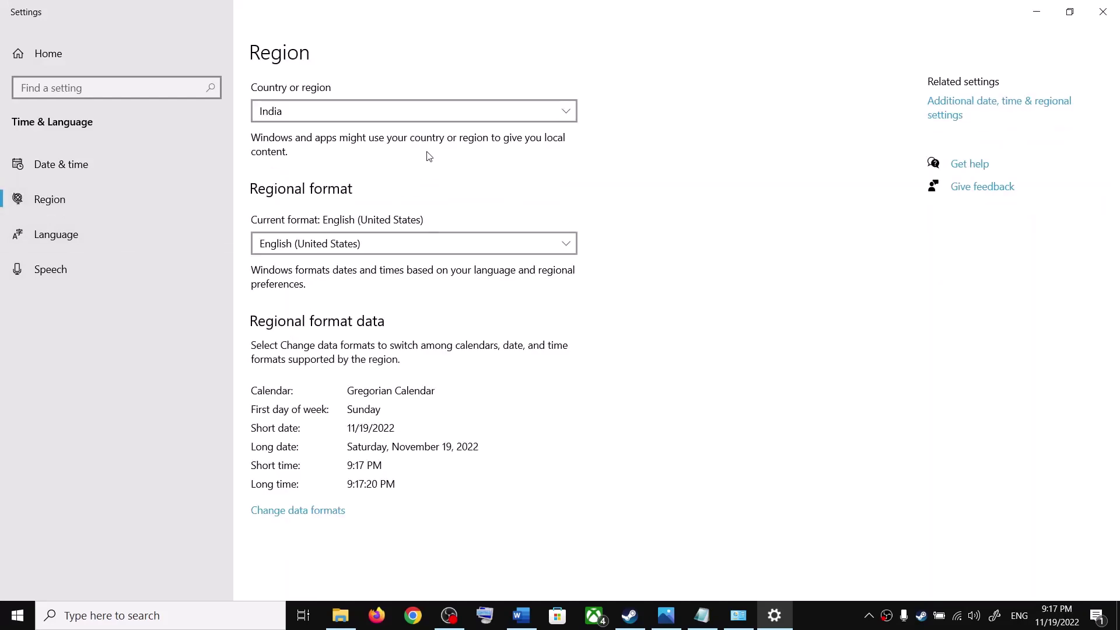
{"action": "left_click", "coordinate": [384, 114]}
{"action": "left_click", "coordinate": [693, 140]}
{"action": "left_click", "coordinate": [1091, 14]}
{"action": "scroll", "coordinate": [231, 354], "scroll_direction": "down", "scroll_amount": 3}
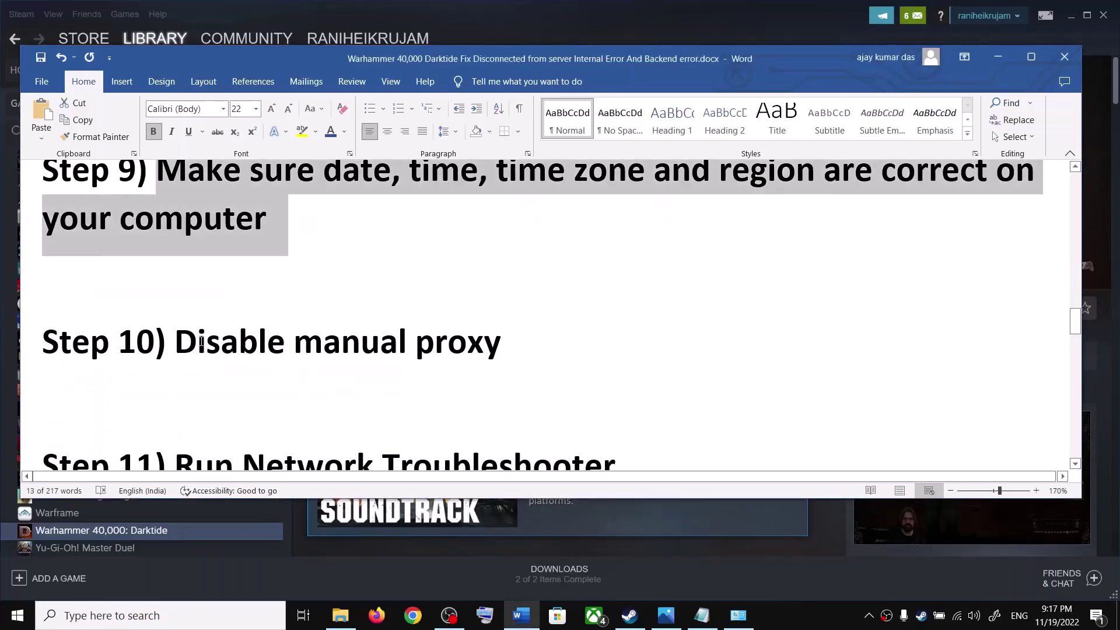
Confirm 'Use a proxy server' is Off under Network & Internet > Proxy, then close Settings
{"action": "key", "text": "super+i"}
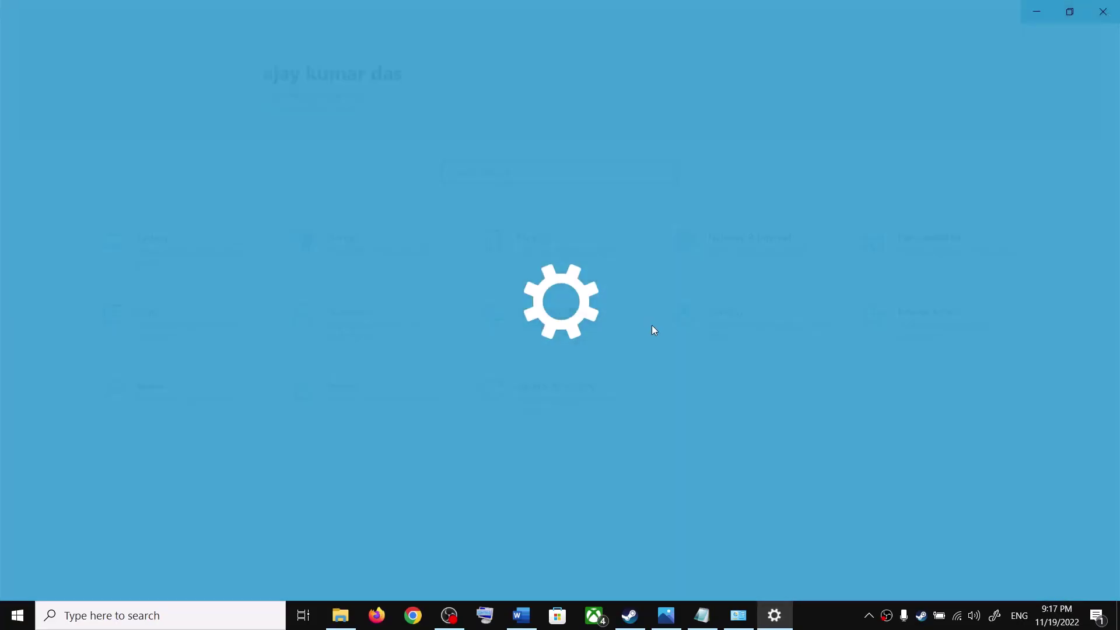
{"action": "left_click", "coordinate": [733, 254]}
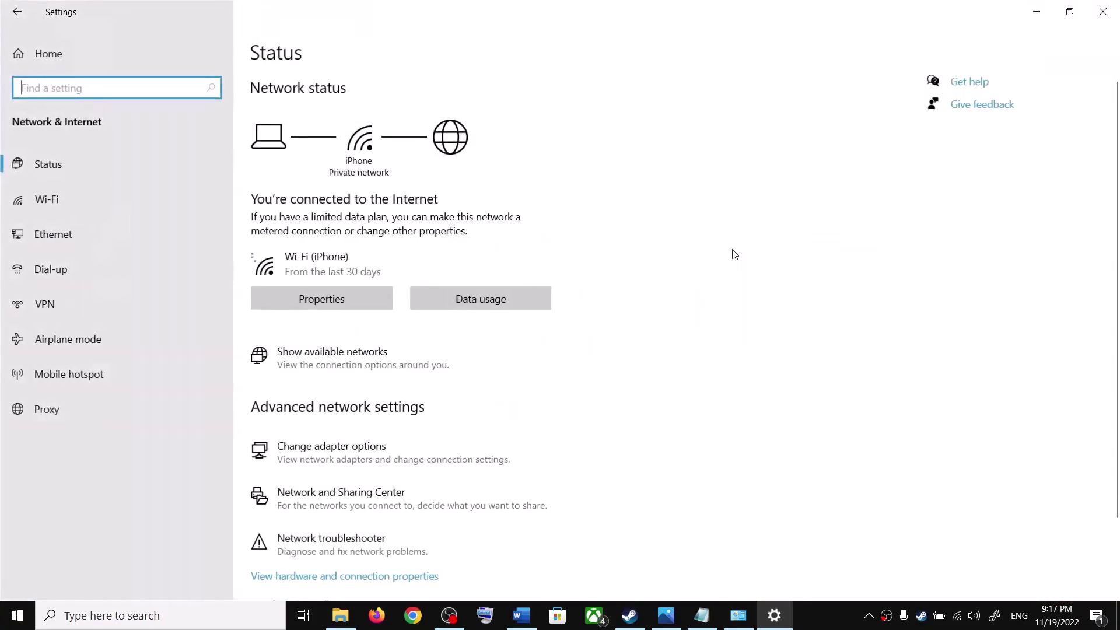
{"action": "scroll", "coordinate": [443, 438], "scroll_direction": "down", "scroll_amount": 3}
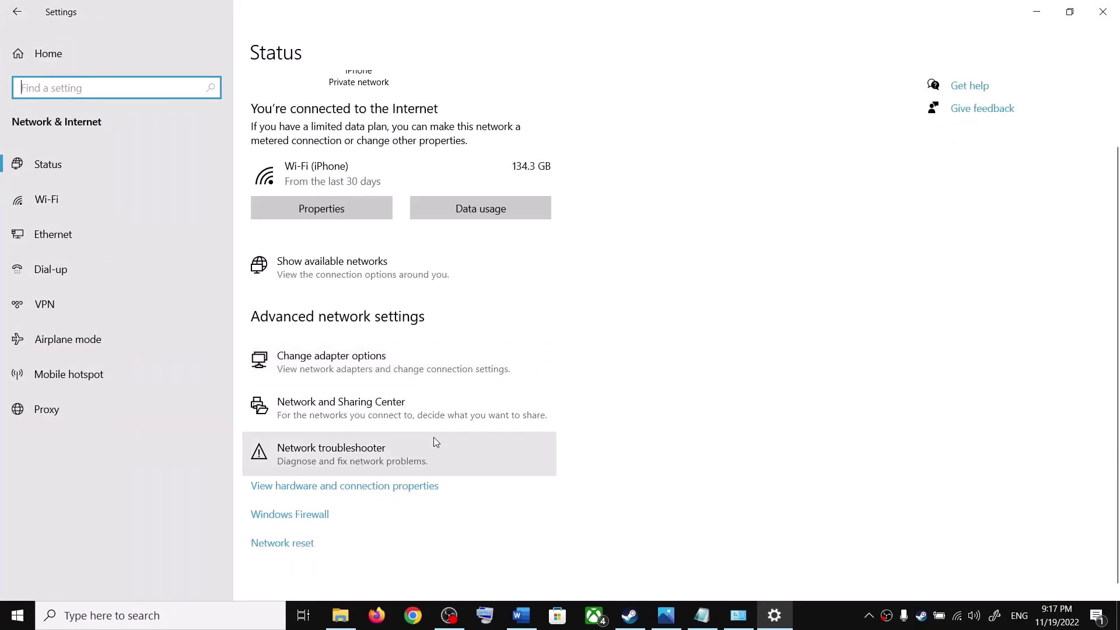
{"action": "left_click", "coordinate": [52, 414]}
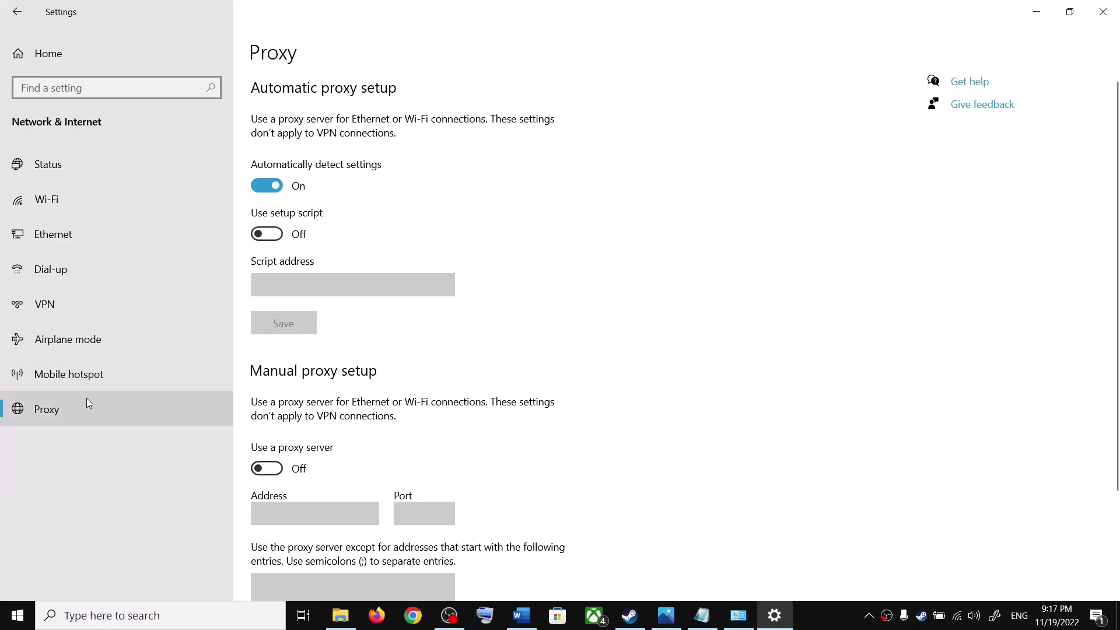
{"action": "left_click", "coordinate": [56, 55]}
{"action": "left_click", "coordinate": [737, 275]}
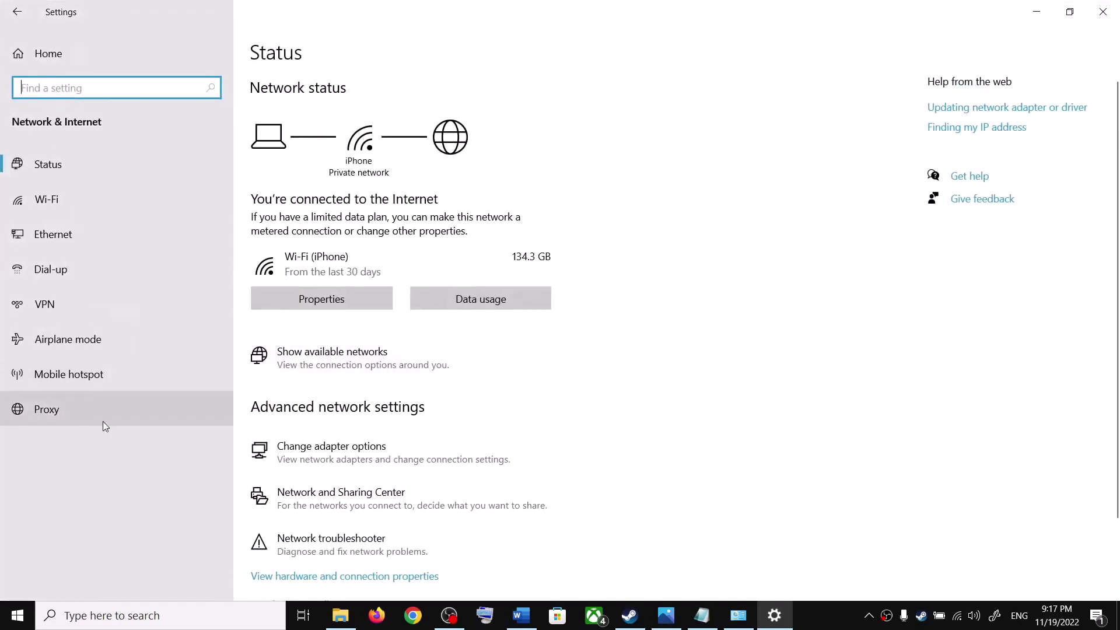
{"action": "left_click", "coordinate": [1102, 12]}
{"action": "scroll", "coordinate": [244, 399], "scroll_direction": "down", "scroll_amount": 3}
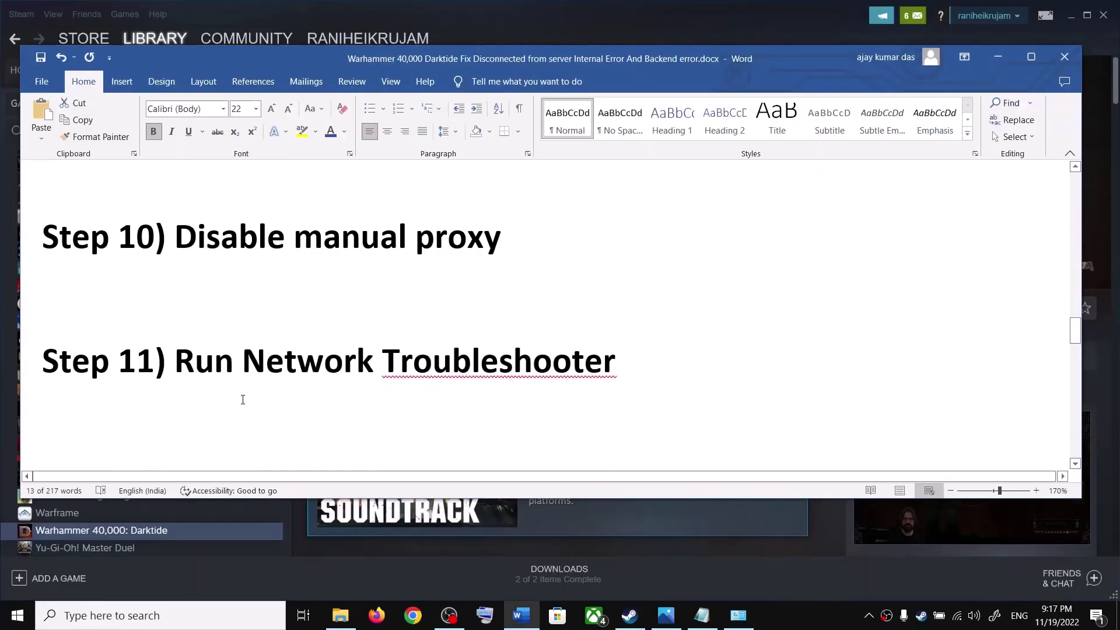
Expand Network Adapter under Update & Security > Troubleshoot > Additional troubleshooters, then close Settings
{"action": "left_click_drag", "start_coordinate": [175, 347], "coordinate": [685, 331]}
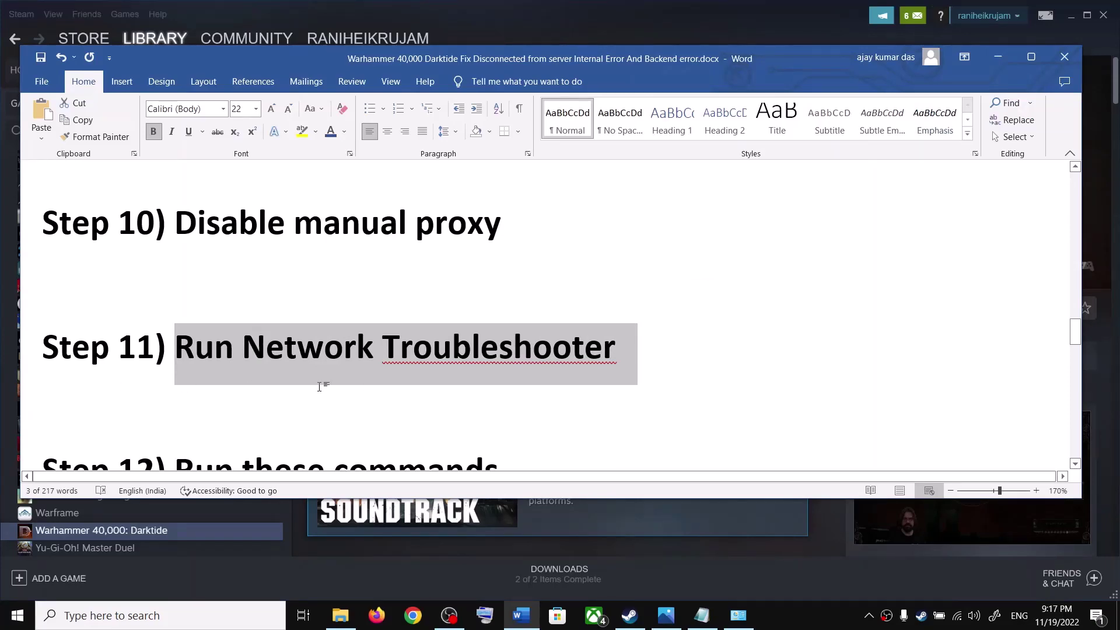
{"action": "key", "text": "super+i"}
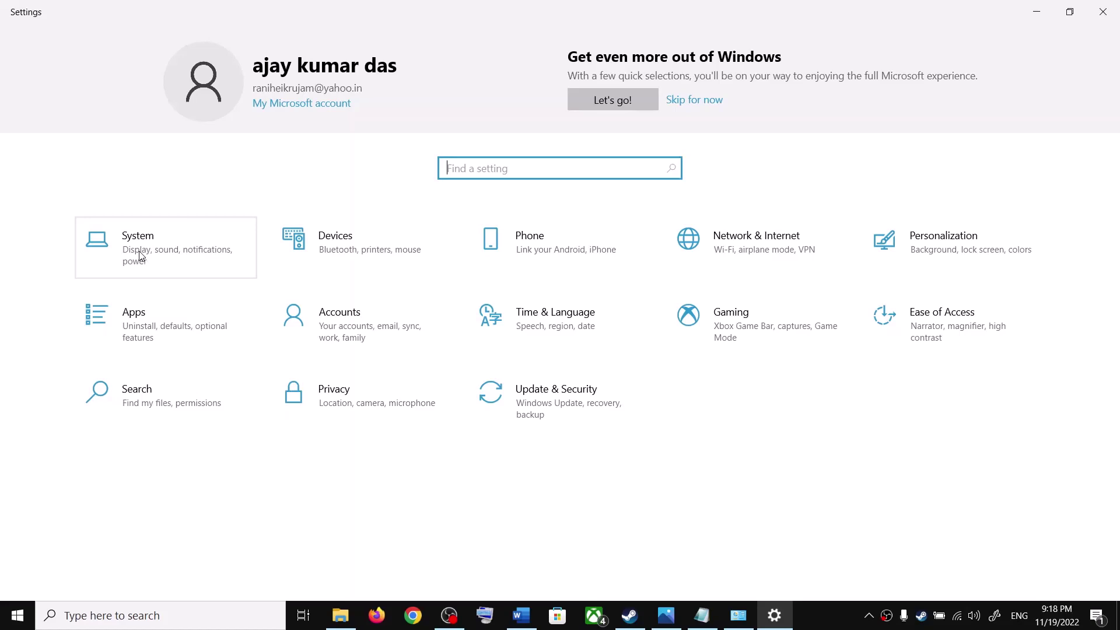
{"action": "left_click", "coordinate": [569, 411]}
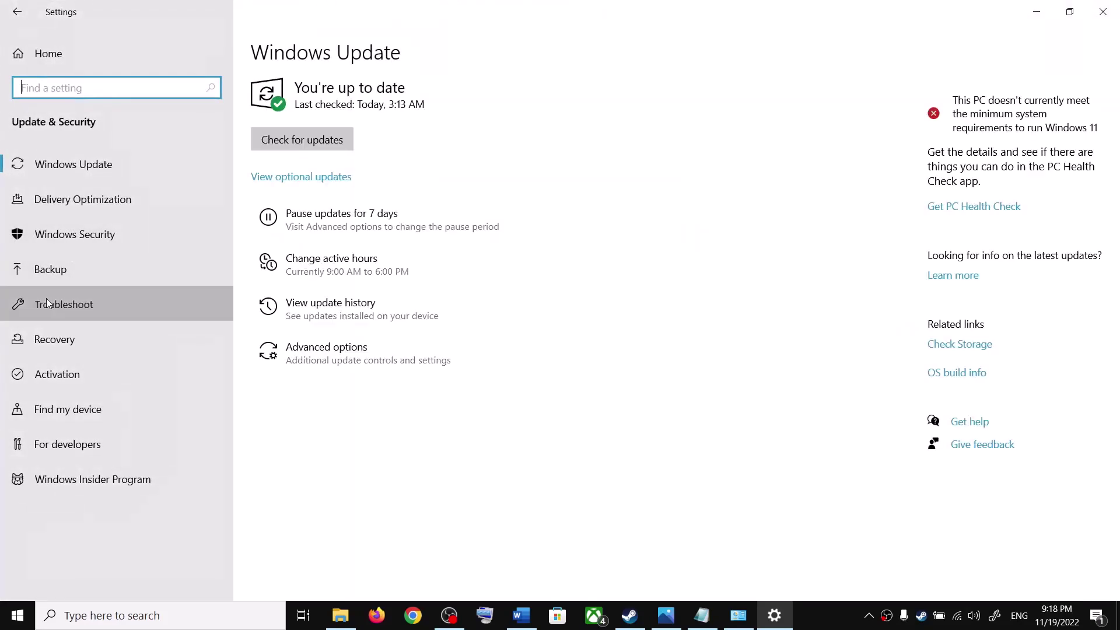
{"action": "left_click", "coordinate": [47, 298]}
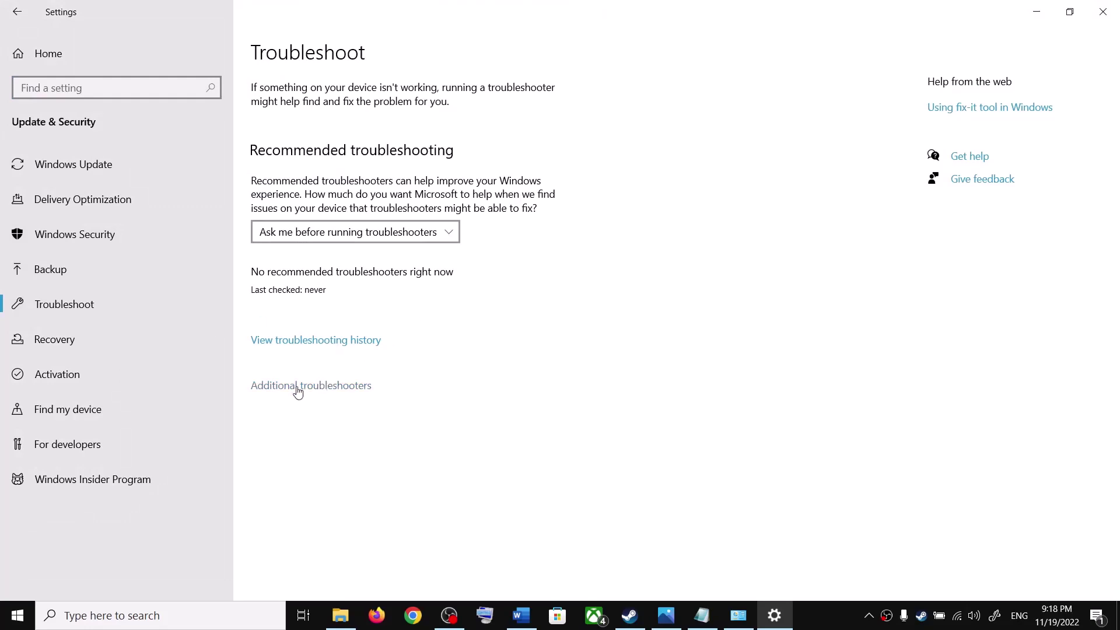
{"action": "left_click", "coordinate": [297, 388]}
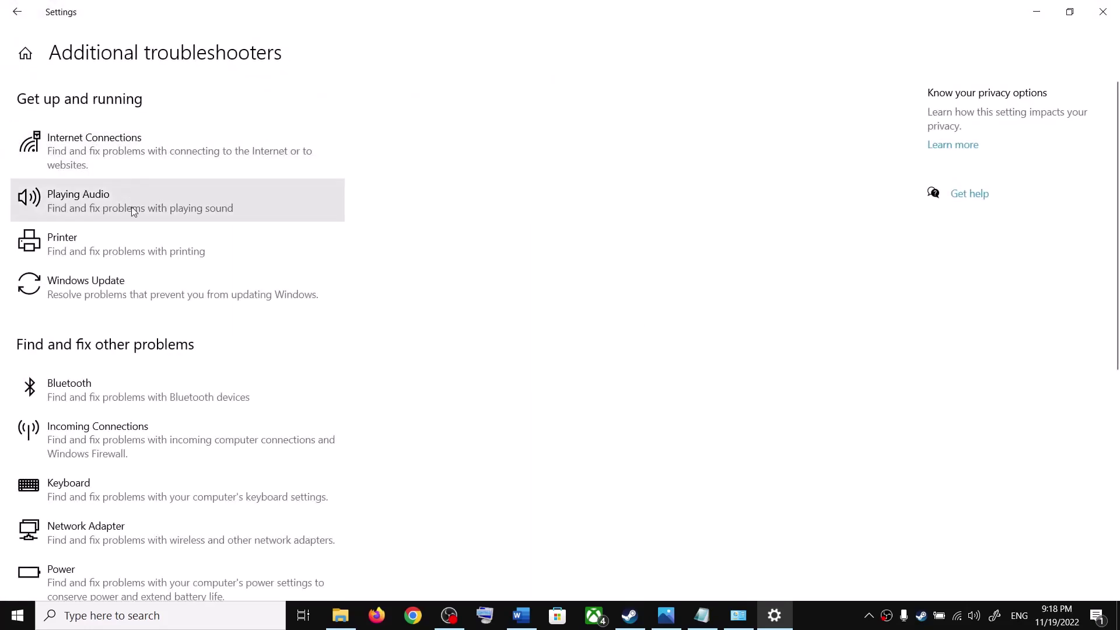
{"action": "scroll", "coordinate": [205, 405], "scroll_direction": "down", "scroll_amount": 3}
{"action": "left_click", "coordinate": [90, 381]}
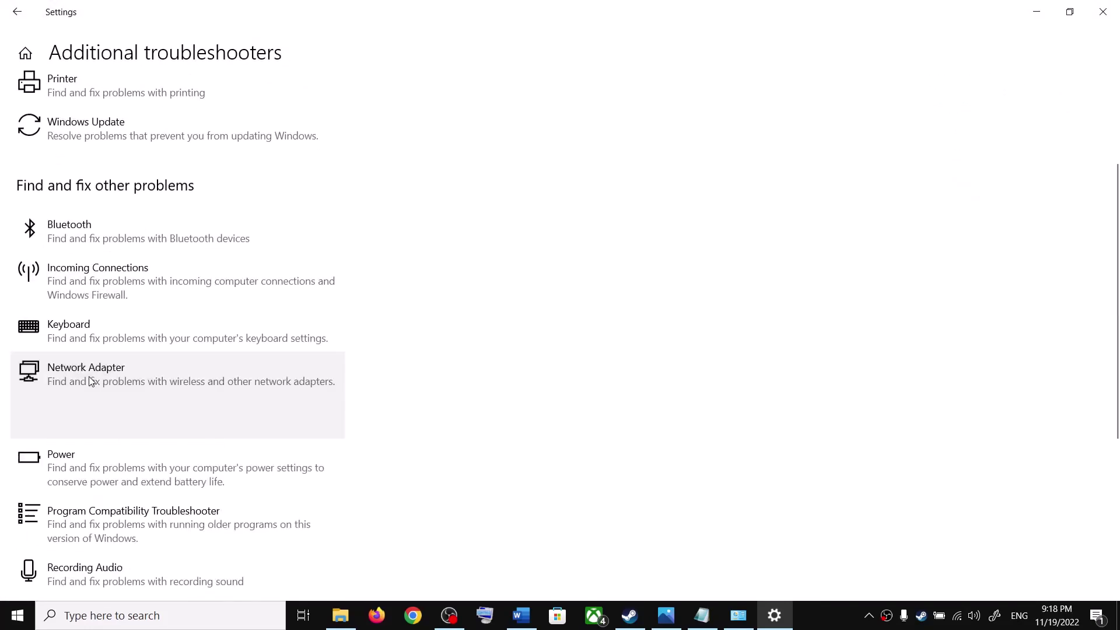
{"action": "scroll", "coordinate": [362, 362], "scroll_direction": "down", "scroll_amount": 2}
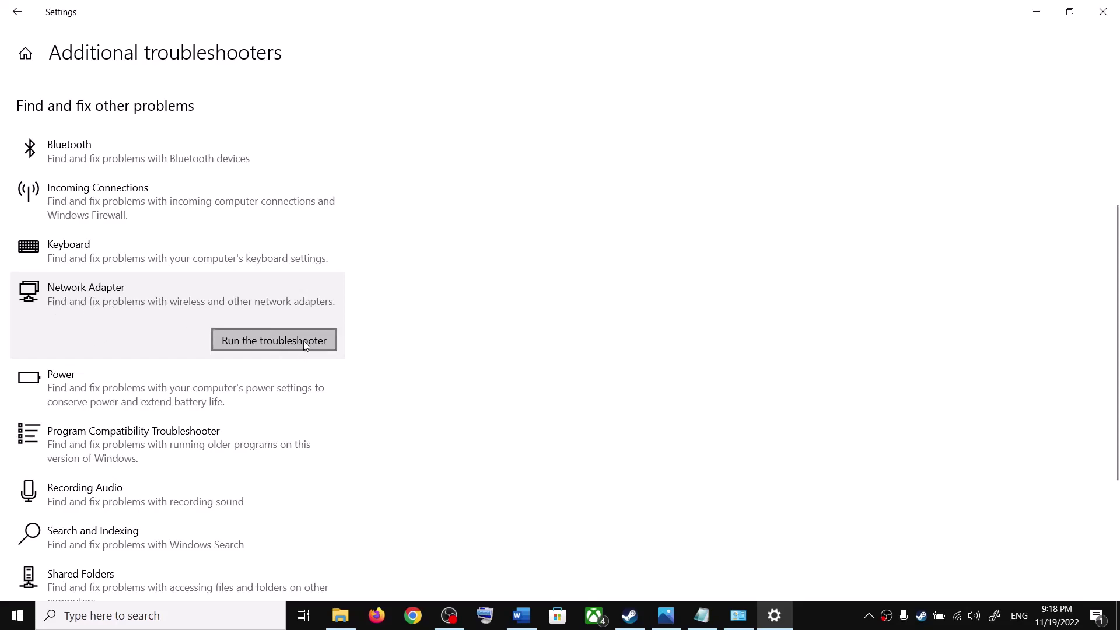
{"action": "left_click", "coordinate": [1102, 11]}
{"action": "scroll", "coordinate": [325, 342], "scroll_direction": "down", "scroll_amount": 6}
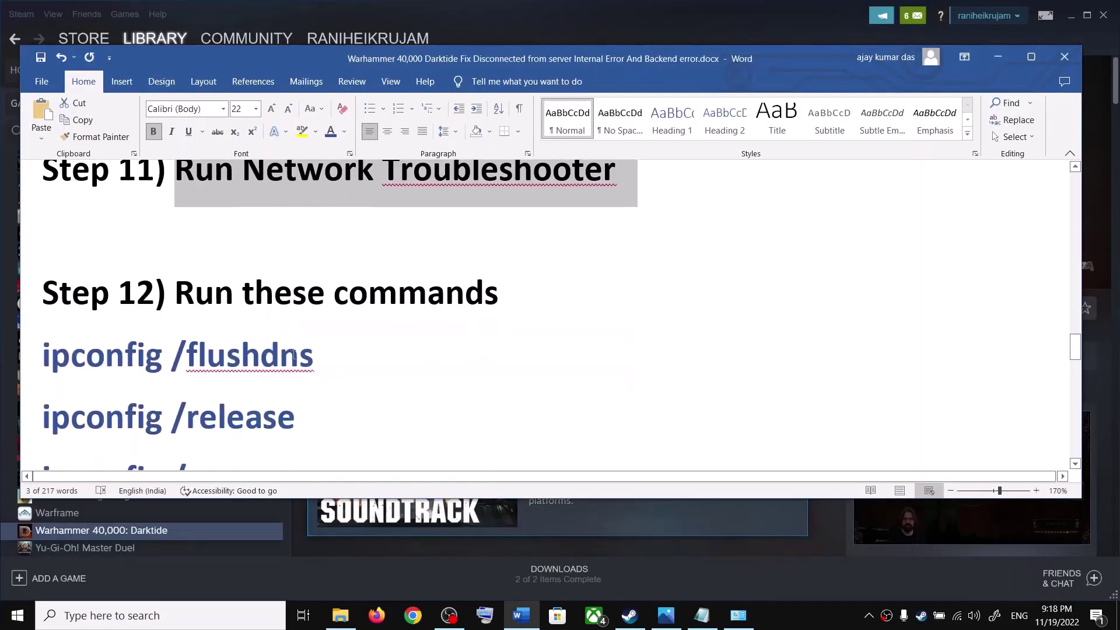
Launch Command Prompt as administrator from a 'cmd' search
{"action": "scroll", "coordinate": [288, 343], "scroll_direction": "up", "scroll_amount": 1}
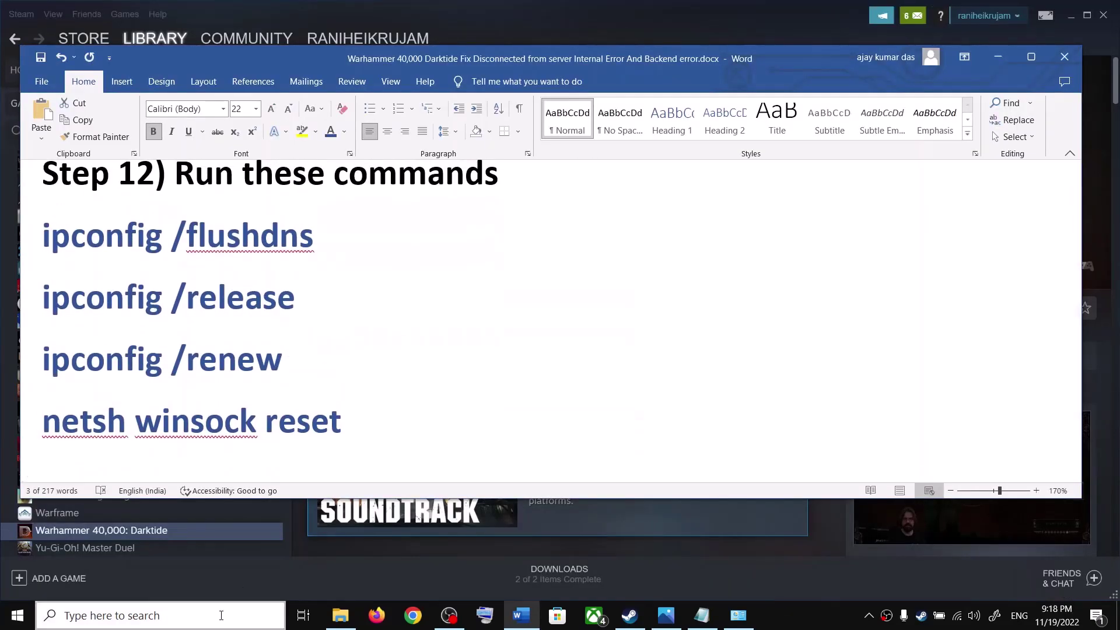
{"action": "left_click", "coordinate": [199, 622]}
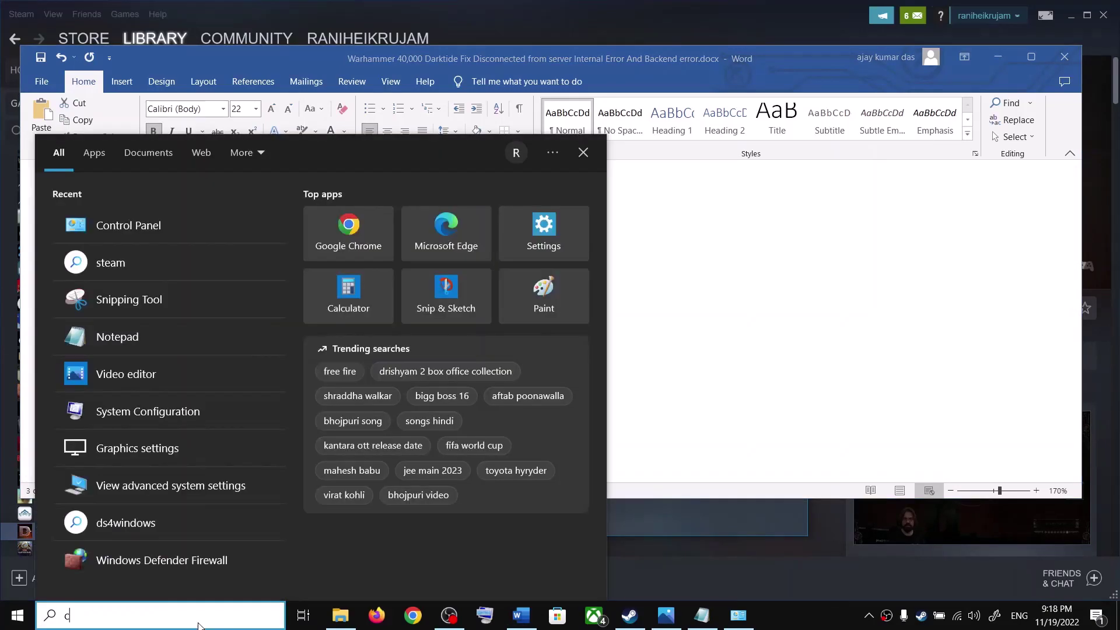
{"action": "type", "text": "cmd"}
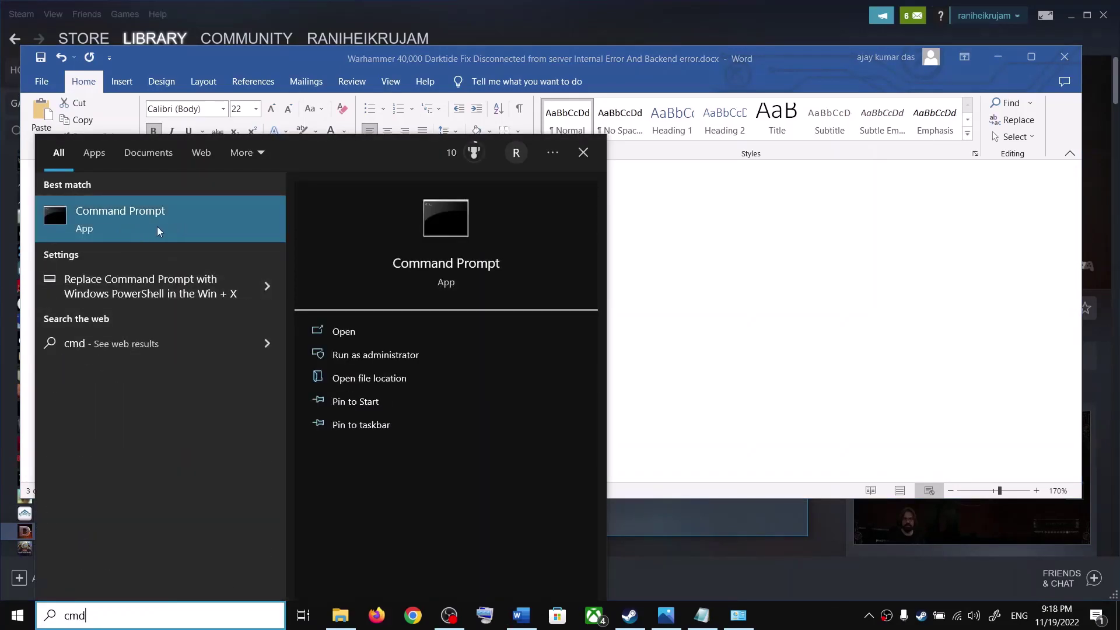
{"action": "right_click", "coordinate": [150, 224]}
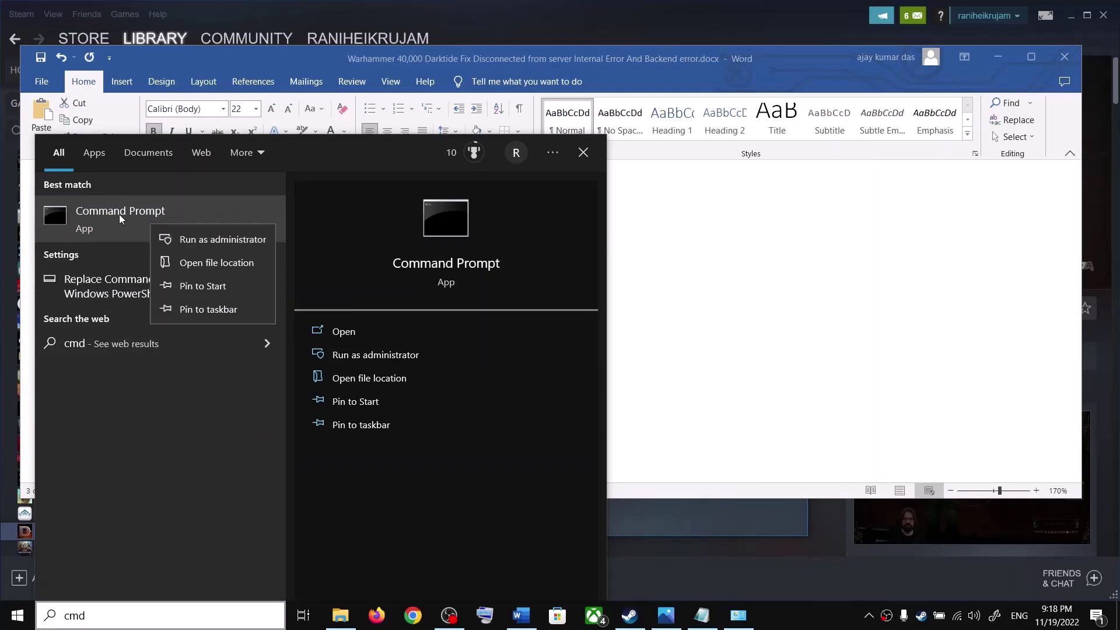
{"action": "left_click", "coordinate": [195, 239]}
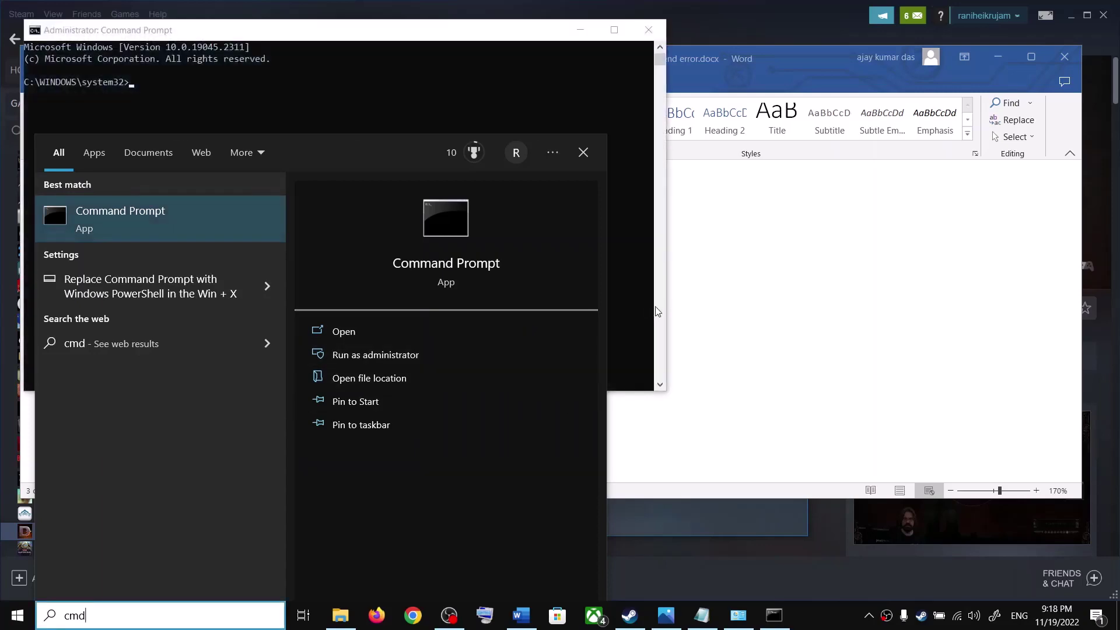
Run ipconfig /flushdns from the guide in the admin Command Prompt
{"action": "left_click", "coordinate": [788, 266]}
{"action": "left_click_drag", "start_coordinate": [334, 240], "coordinate": [42, 236]}
{"action": "key", "text": "ctrl+c"}
{"action": "left_click", "coordinate": [630, 616]}
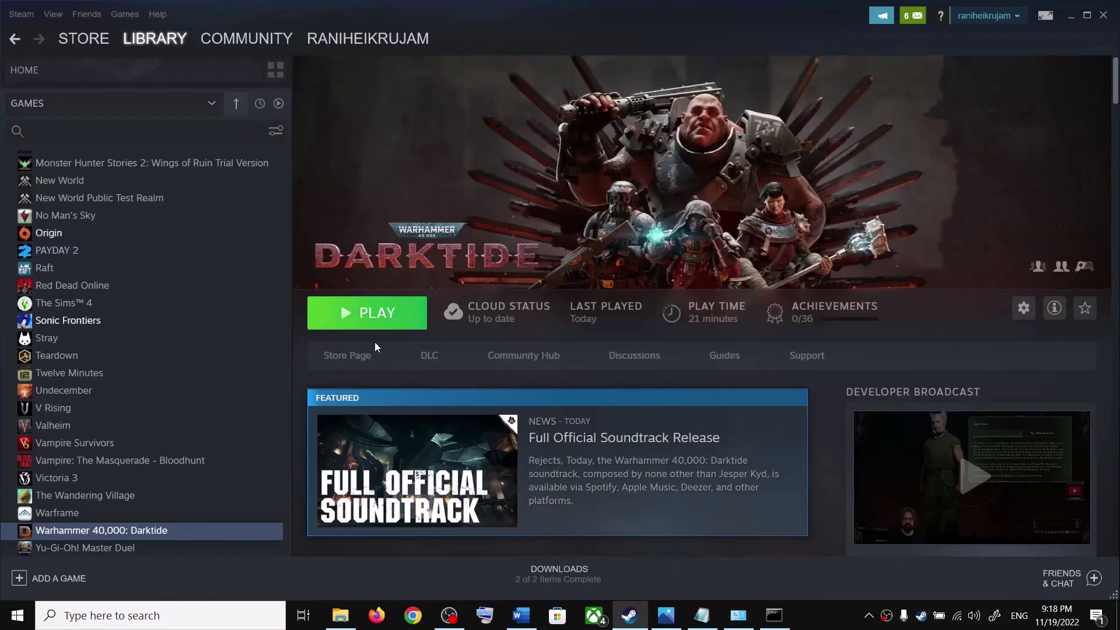
{"action": "left_click", "coordinate": [774, 615]}
{"action": "key", "text": "ctrl+v"}
{"action": "key", "text": "Return"}
Copy ipconfig /release from the guide and run it in Command Prompt
{"action": "left_click_drag", "start_coordinate": [331, 36], "coordinate": [566, 191]}
{"action": "key", "text": "super+Down"}
{"action": "key", "text": "alt+Tab"}
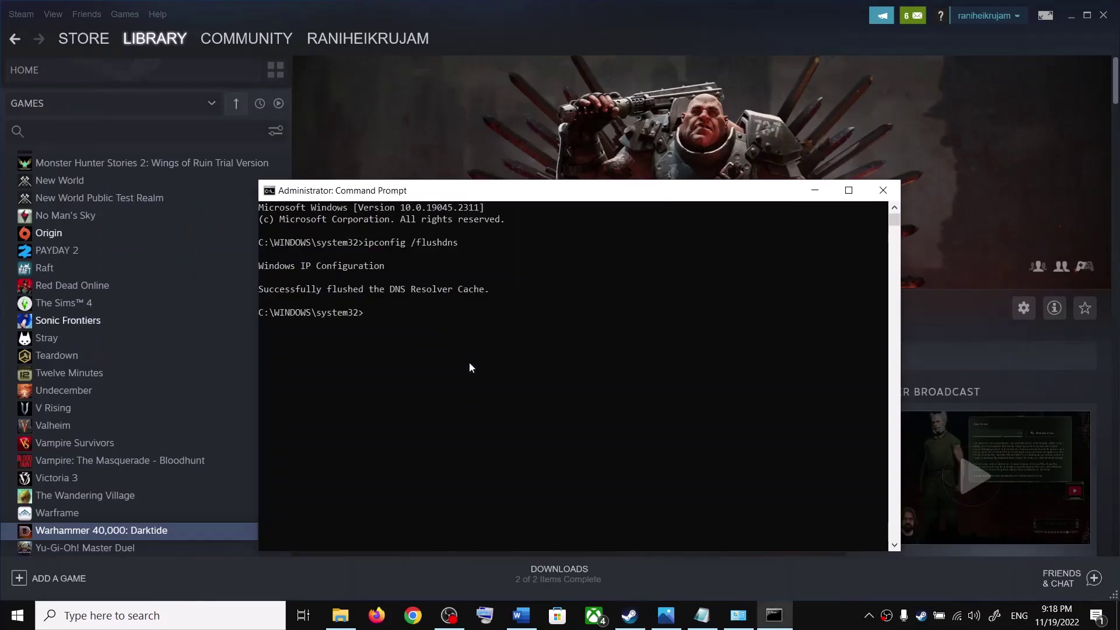
{"action": "left_click", "coordinate": [529, 624]}
{"action": "left_click_drag", "start_coordinate": [313, 298], "coordinate": [43, 300]}
{"action": "key", "text": "ctrl+c"}
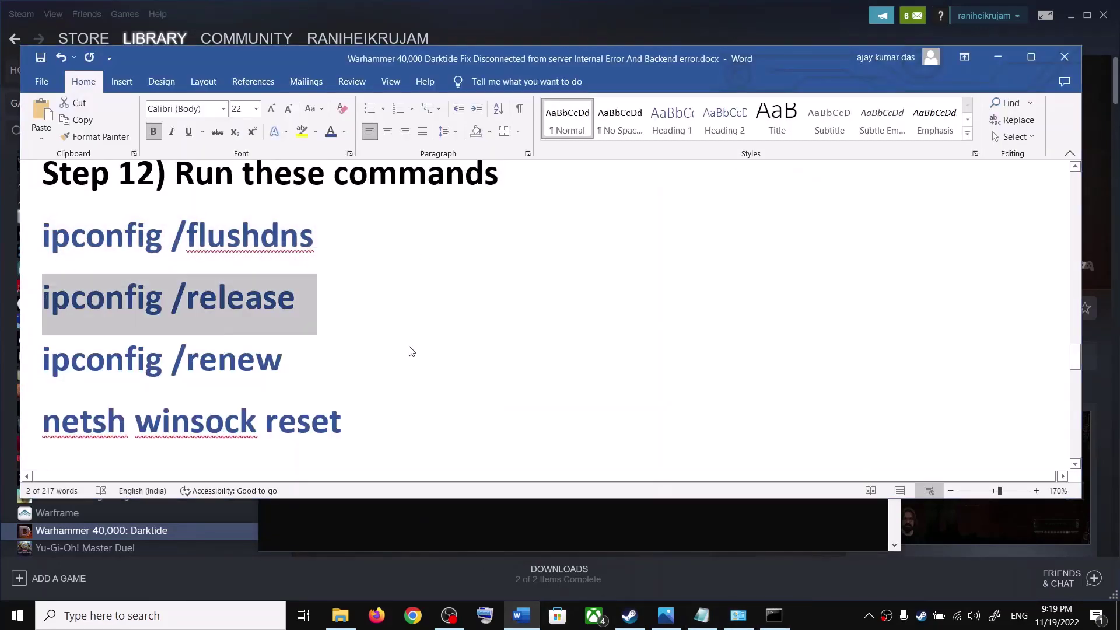
{"action": "key", "text": "alt+Tab"}
{"action": "key", "text": "ctrl+v"}
{"action": "key", "text": "Return"}
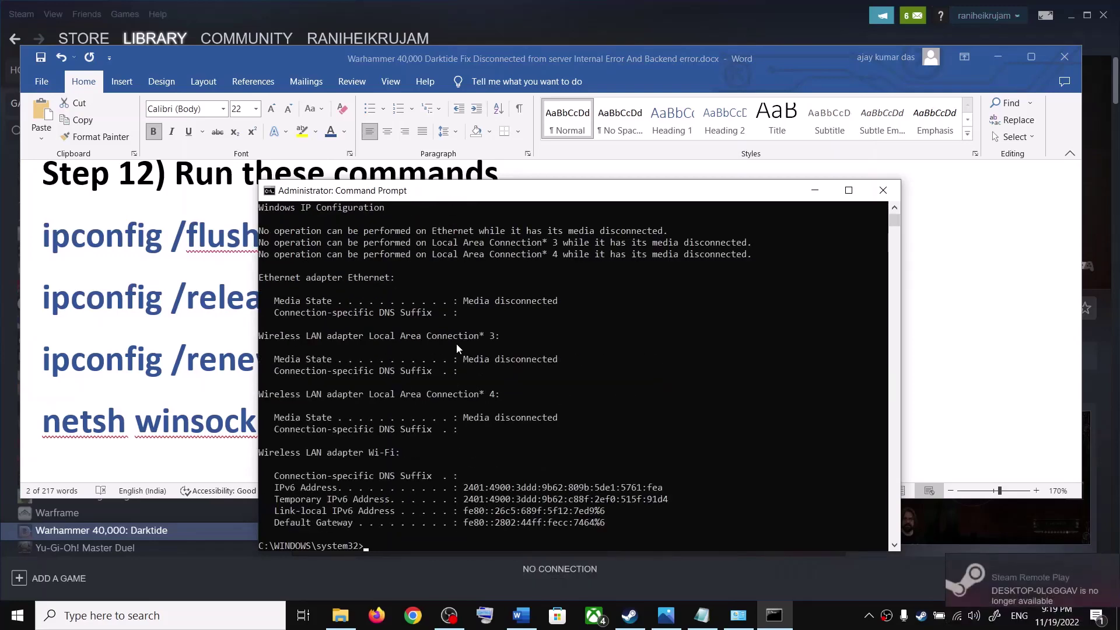
Copy ipconfig /renew from the guide and run it in Command Prompt
{"action": "key", "text": "alt+Tab"}
{"action": "left_click_drag", "start_coordinate": [304, 381], "coordinate": [43, 361]}
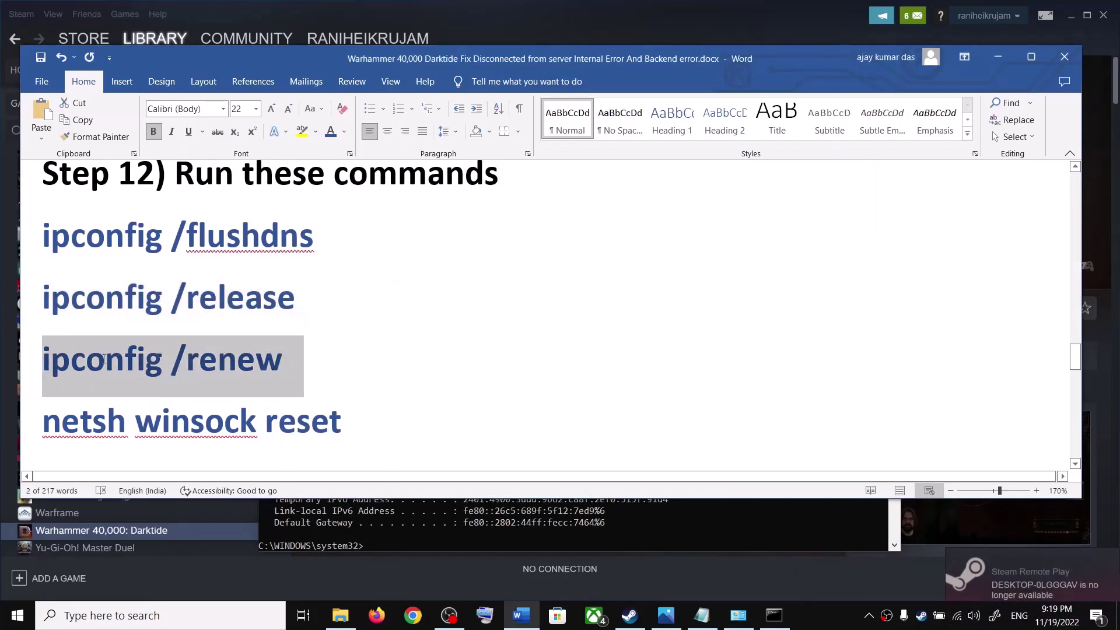
{"action": "key", "text": "ctrl+c"}
{"action": "key", "text": "alt+Tab"}
{"action": "key", "text": "ctrl+v"}
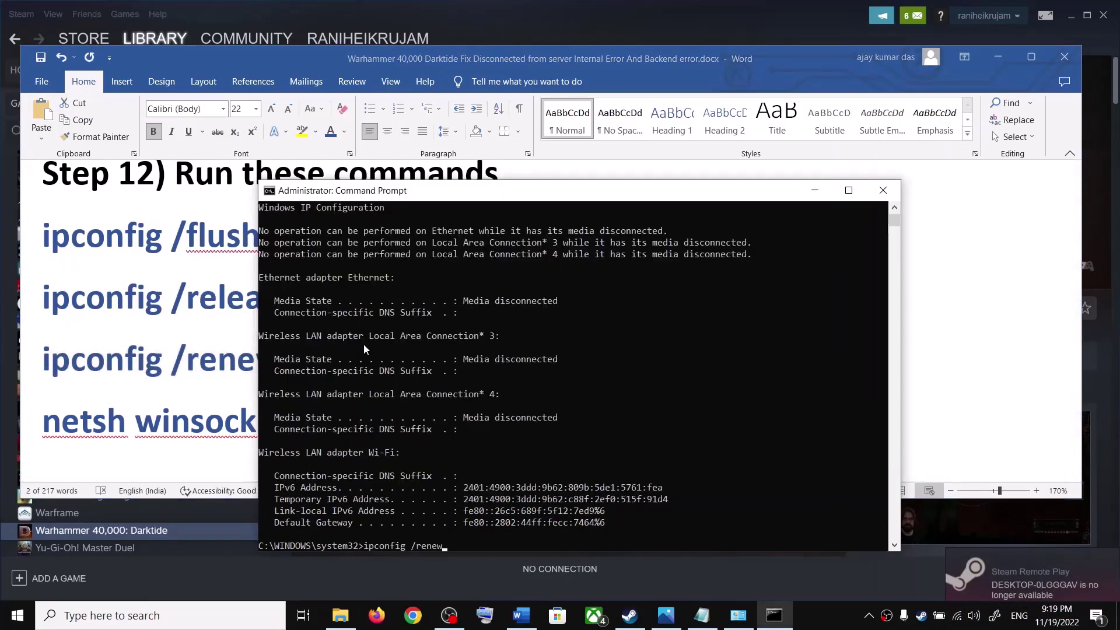
{"action": "key", "text": "Return"}
Copy netsh winsock reset from the guide and run it in Command Prompt
{"action": "key", "text": "alt+Tab"}
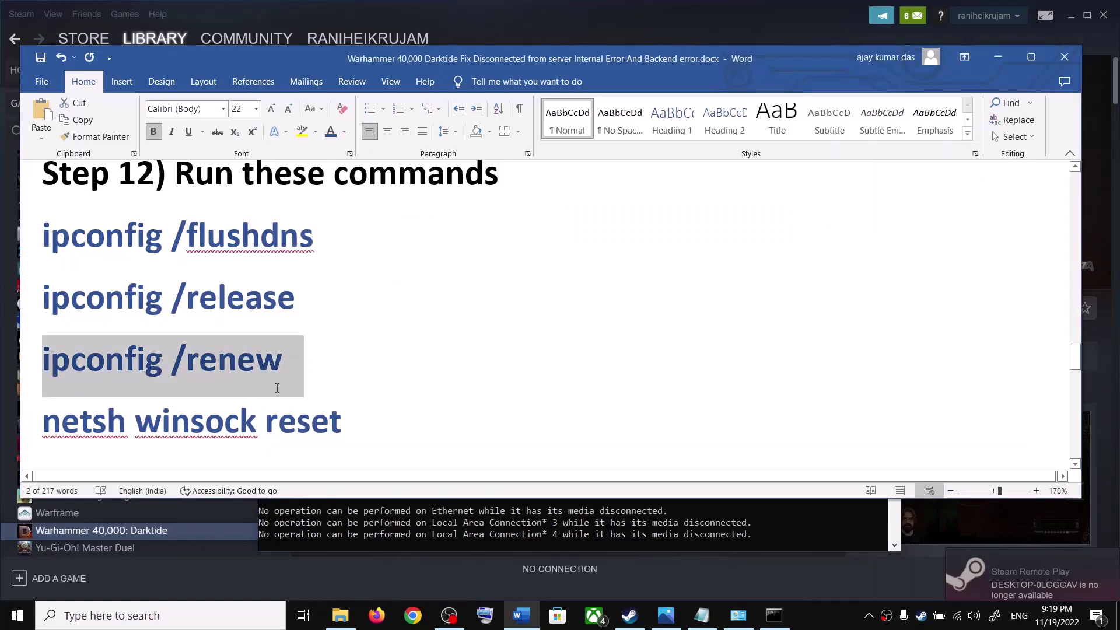
{"action": "scroll", "coordinate": [277, 388], "scroll_direction": "down", "scroll_amount": 1}
{"action": "left_click_drag", "start_coordinate": [359, 376], "coordinate": [96, 358]}
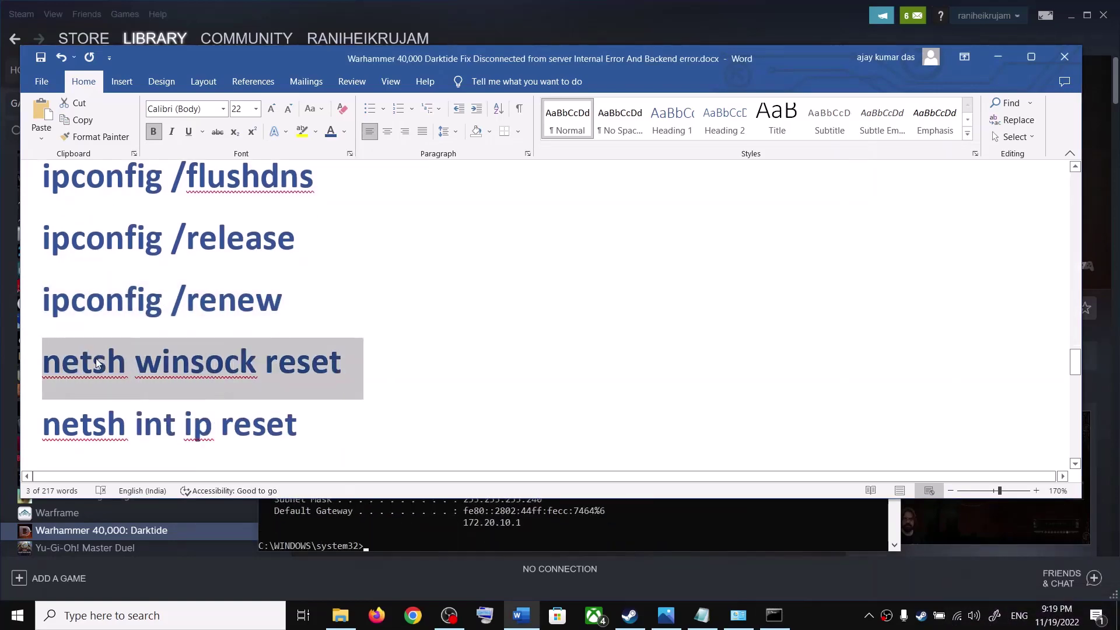
{"action": "key", "text": "ctrl+c"}
{"action": "key", "text": "alt+Tab"}
{"action": "key", "text": "ctrl+v"}
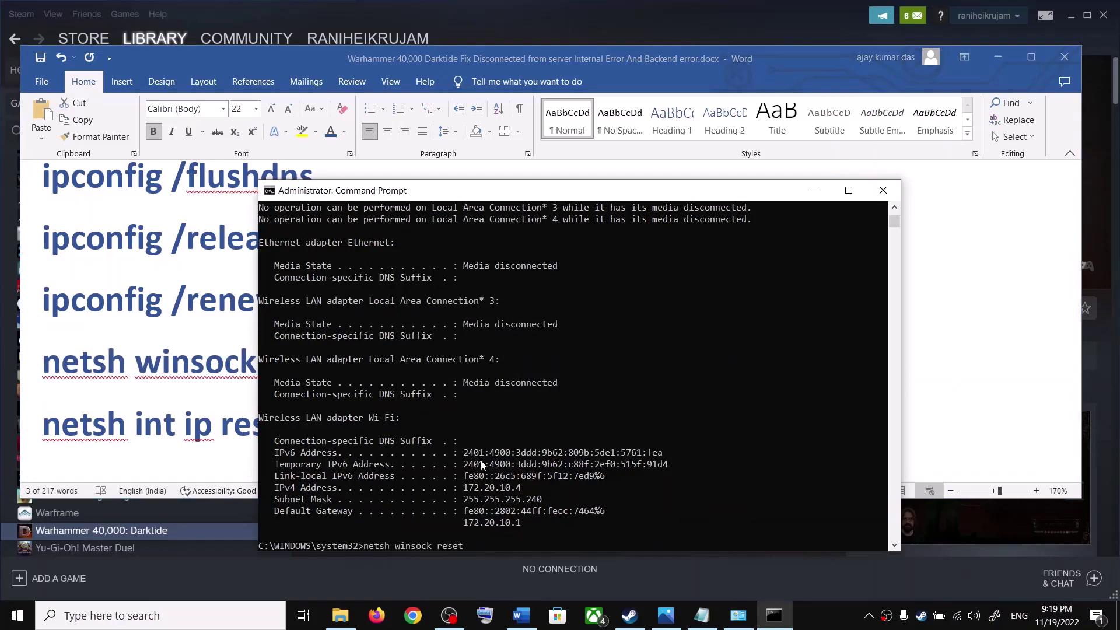
{"action": "key", "text": "Return"}
{"action": "key", "text": "alt+Tab"}
Run netsh int ip reset in Command Prompt, undoing an accidental indent in the guide
{"action": "scroll", "coordinate": [304, 415], "scroll_direction": "down", "scroll_amount": 1}
{"action": "left_click_drag", "start_coordinate": [318, 379], "coordinate": [43, 368]}
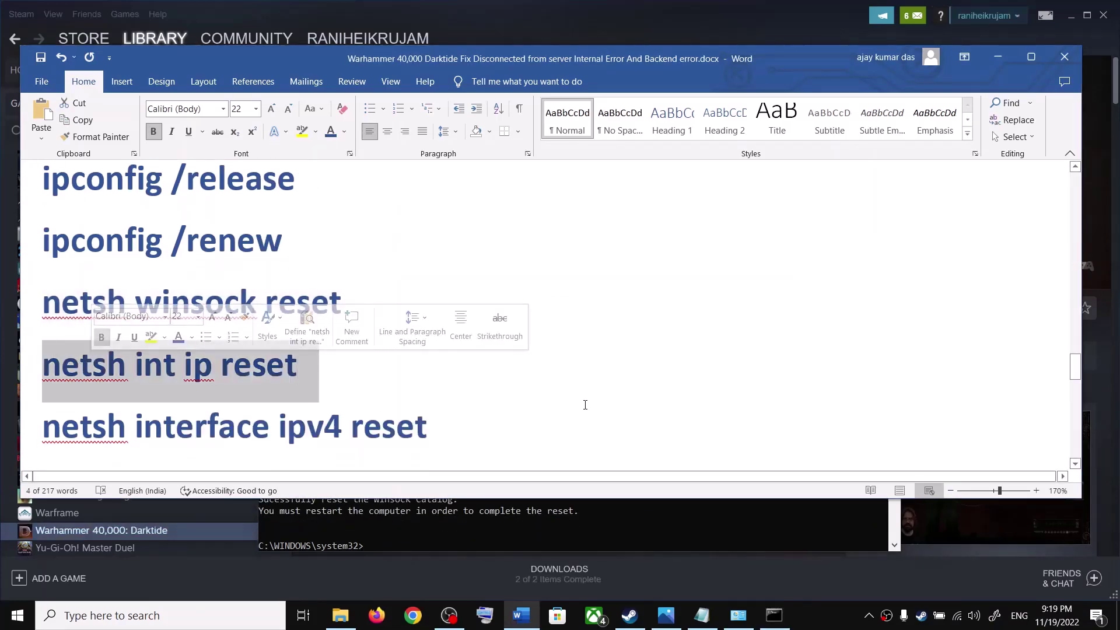
{"action": "key", "text": "Tab"}
{"action": "key", "text": "ctrl+z"}
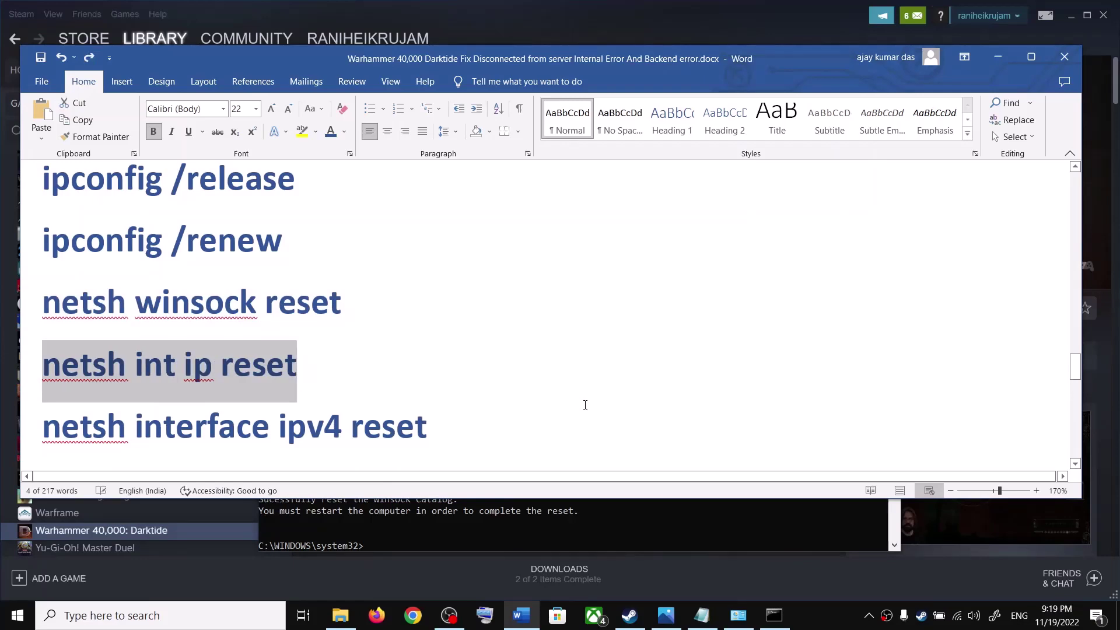
{"action": "key", "text": "alt+Tab"}
{"action": "key", "text": "ctrl+v"}
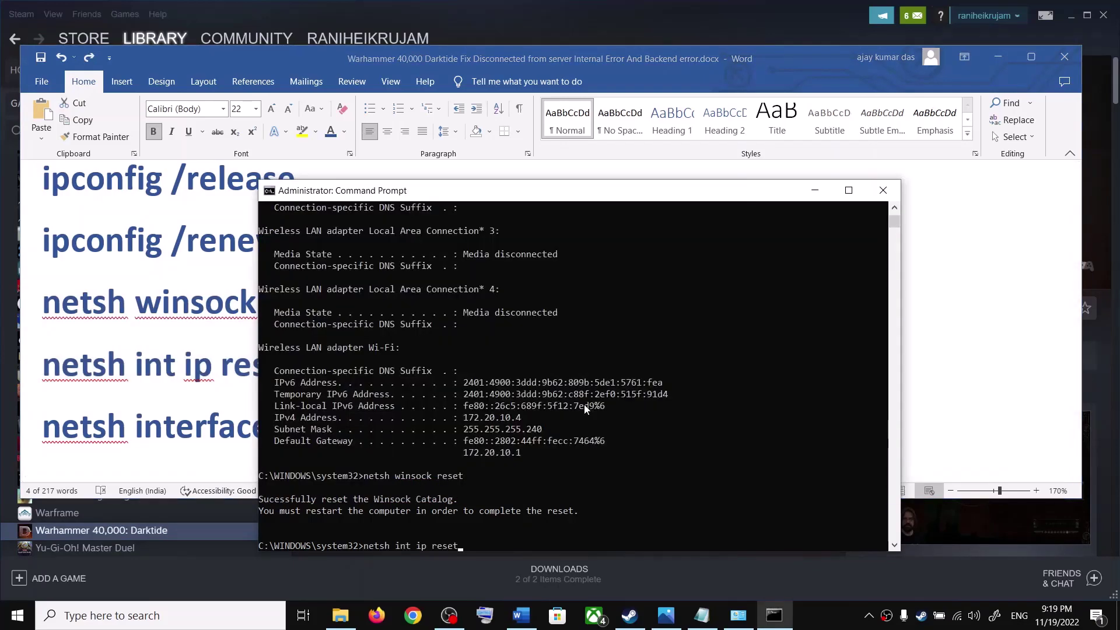
{"action": "key", "text": "Return"}
{"action": "key", "text": "alt+Tab"}
Run netsh interface ipv4 reset in Command Prompt
{"action": "scroll", "coordinate": [443, 339], "scroll_direction": "down", "scroll_amount": 2}
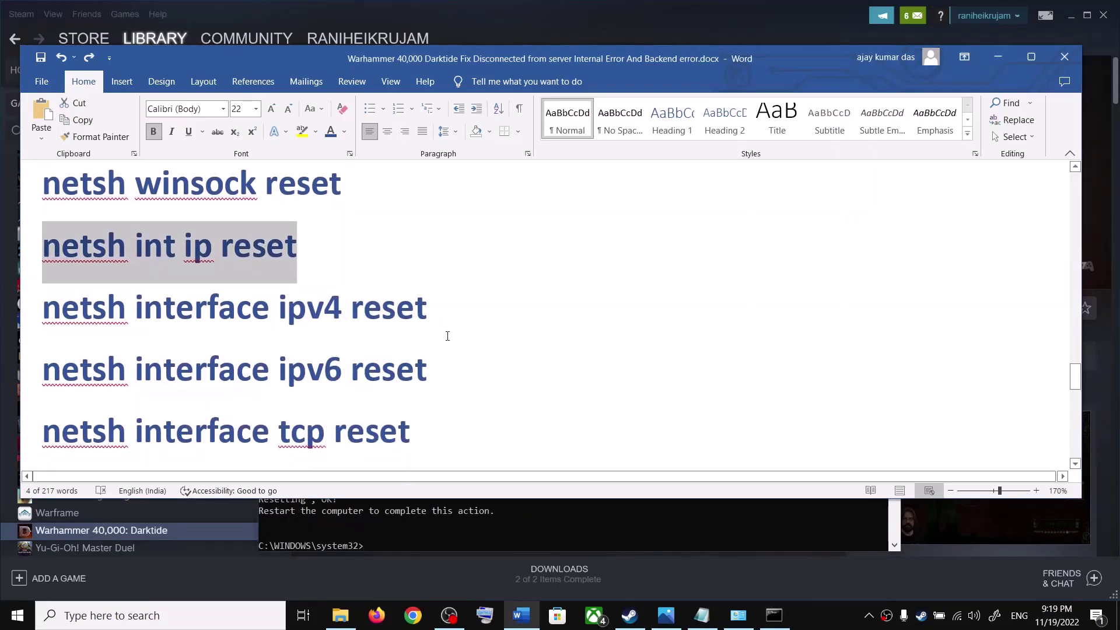
{"action": "triple_click", "coordinate": [230, 307]}
{"action": "key", "text": "alt+Tab"}
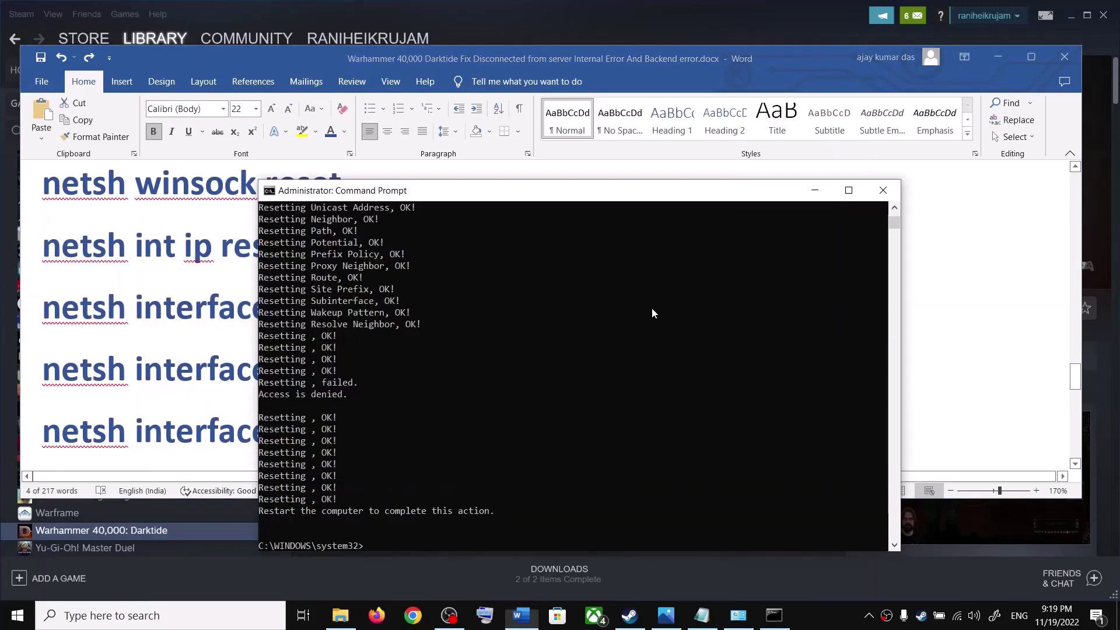
{"action": "key", "text": "ctrl+v"}
{"action": "key", "text": "Return"}
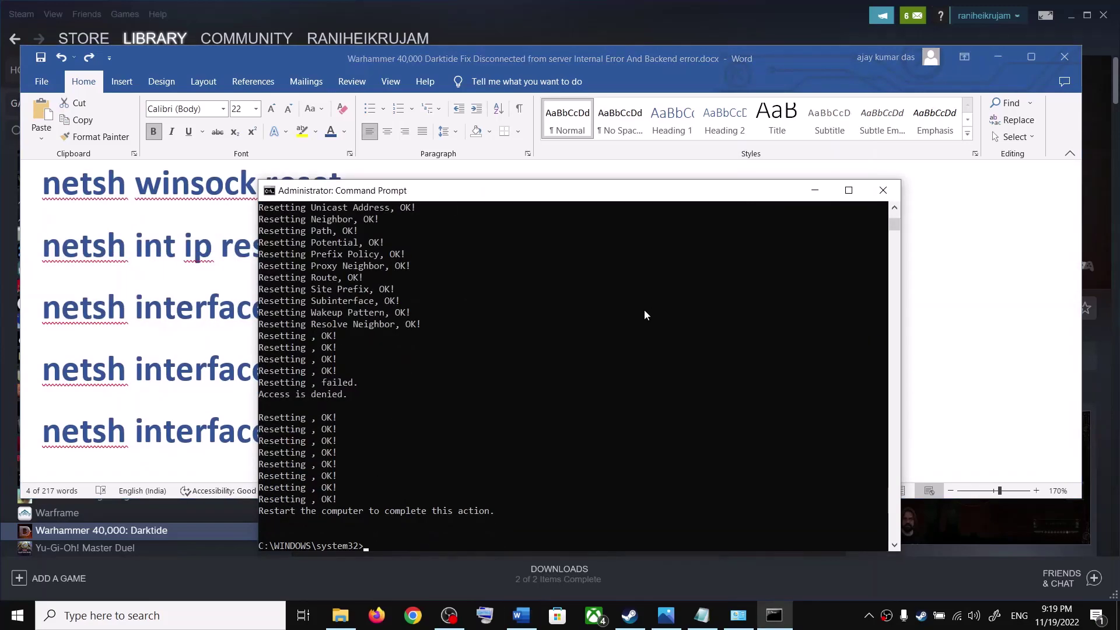
{"action": "key", "text": "alt+Tab"}
Discard the pasted ipv6 reset, then run netsh interface tcp reset and note the restart message
{"action": "triple_click", "coordinate": [70, 374]}
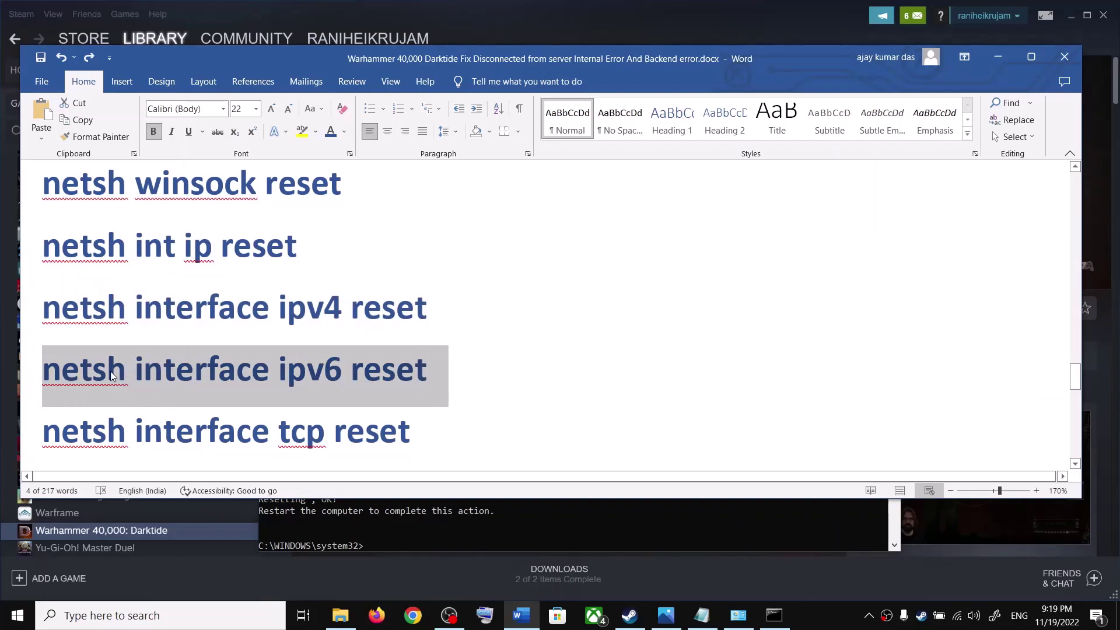
{"action": "key", "text": "alt+Tab"}
{"action": "key", "text": "ctrl+v"}
{"action": "key", "text": "Escape"}
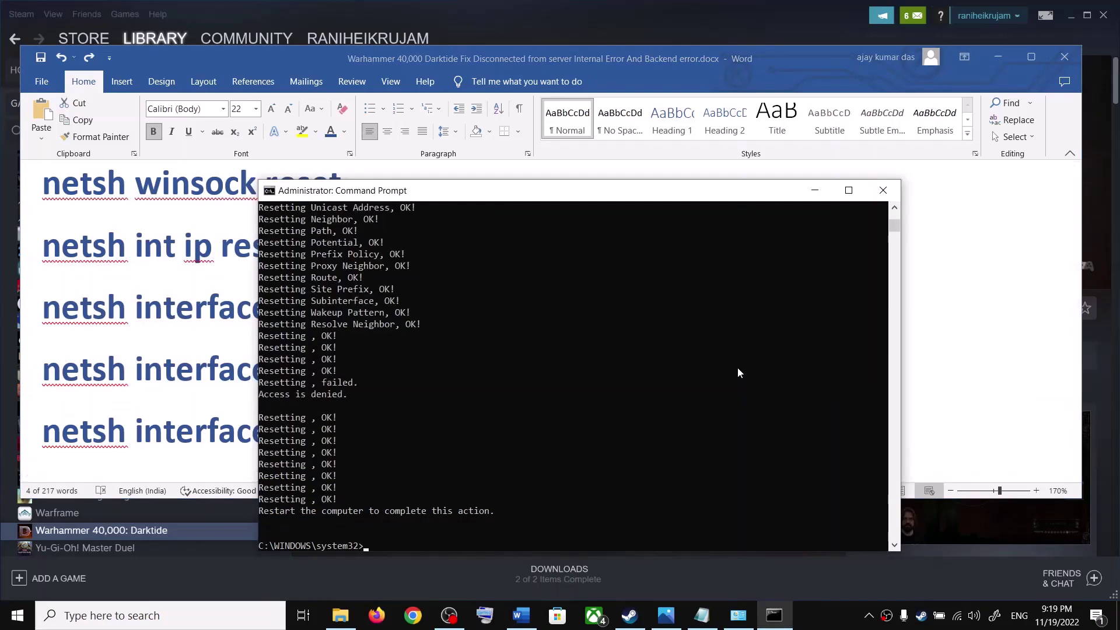
{"action": "key", "text": "alt+Tab"}
{"action": "scroll", "coordinate": [431, 405], "scroll_direction": "down", "scroll_amount": 2}
{"action": "left_click_drag", "start_coordinate": [427, 316], "coordinate": [96, 316]}
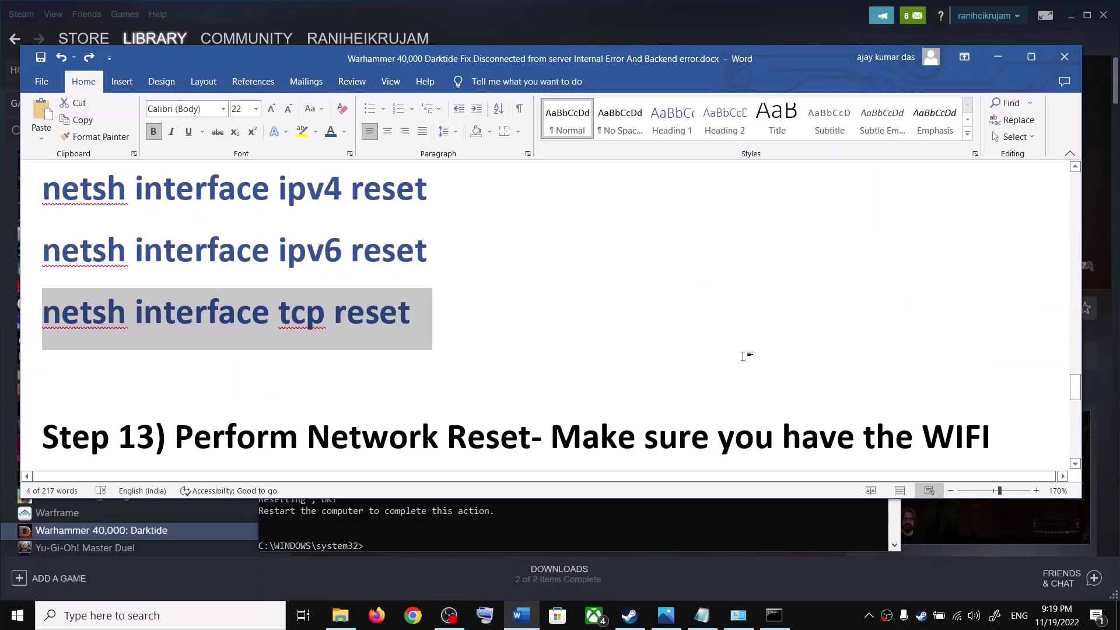
{"action": "key", "text": "alt+Tab"}
{"action": "key", "text": "ctrl+v"}
{"action": "key", "text": "Return"}
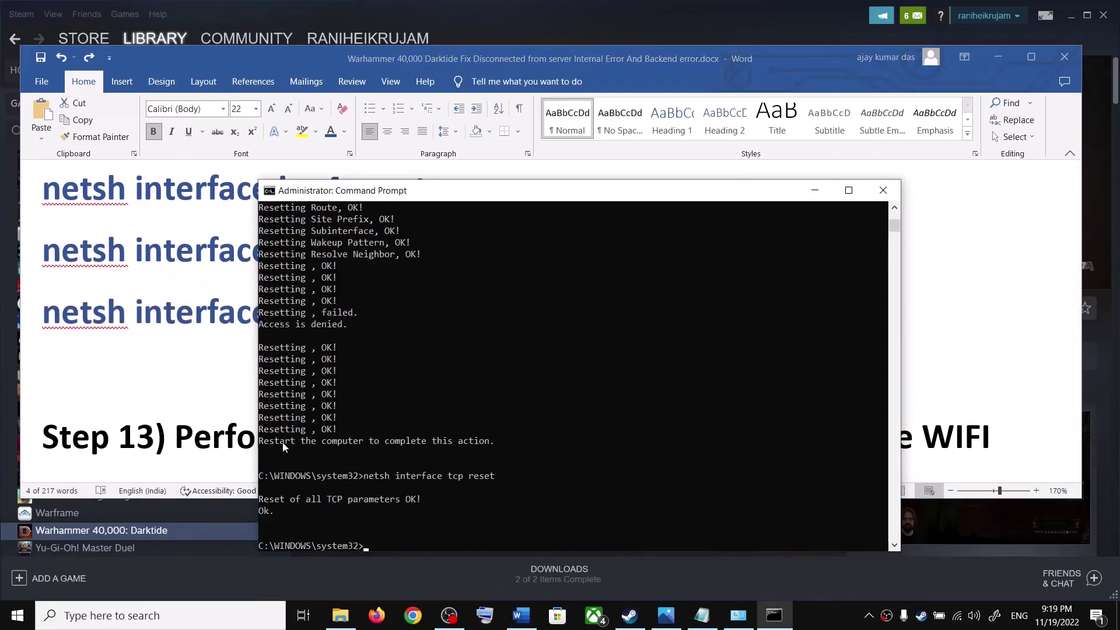
{"action": "left_click_drag", "start_coordinate": [284, 446], "coordinate": [397, 443]}
Close Command Prompt and bring up the Start menu's power options
{"action": "left_click", "coordinate": [883, 190]}
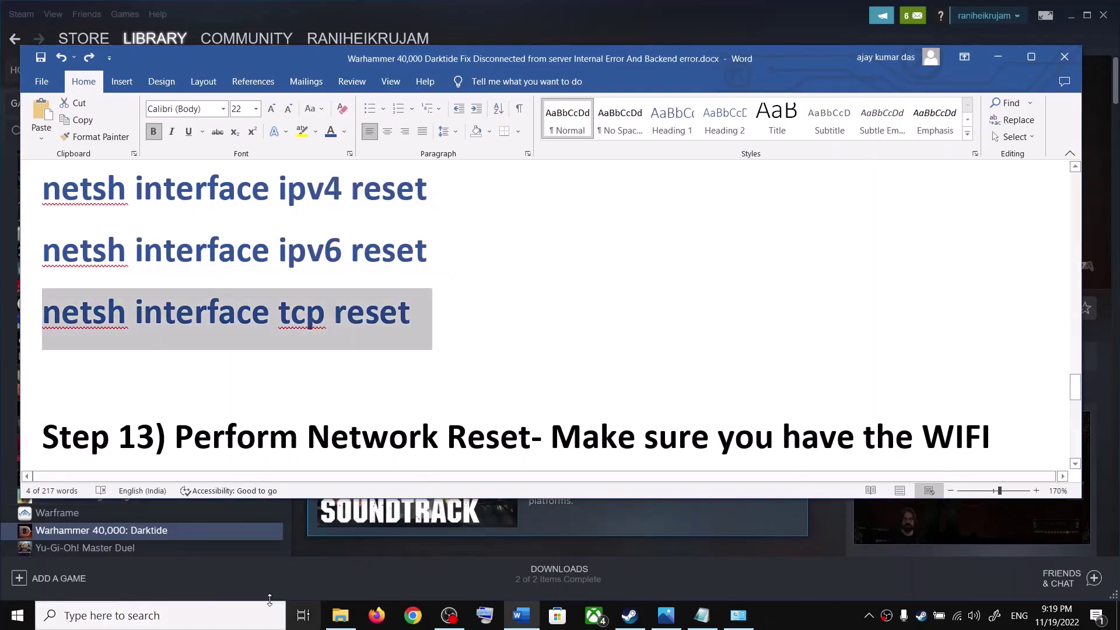
{"action": "left_click", "coordinate": [5, 622]}
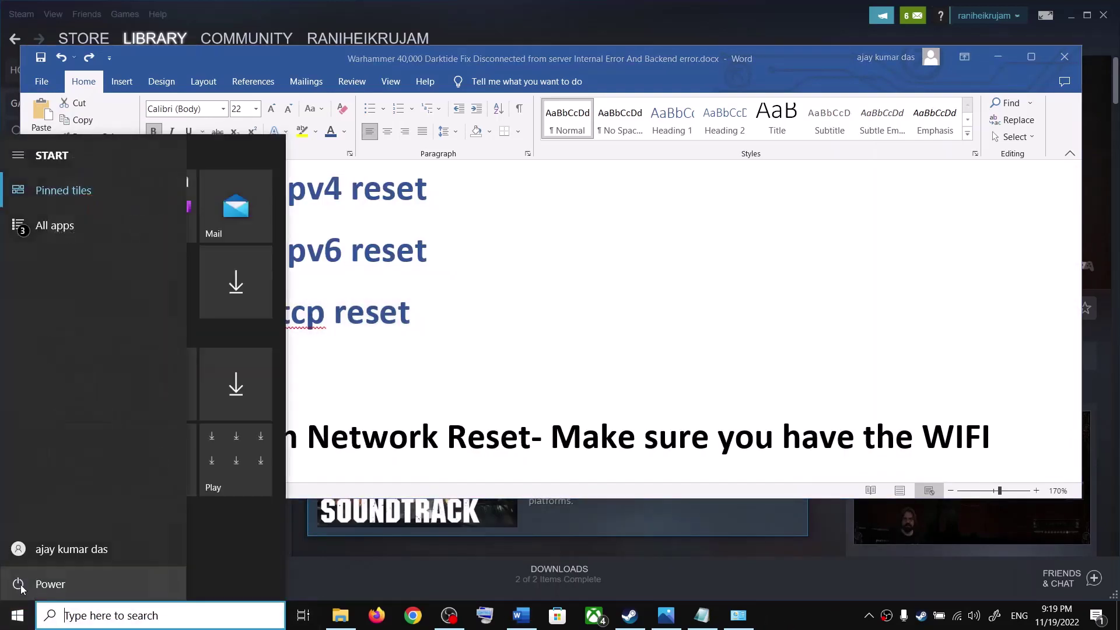
{"action": "left_click", "coordinate": [21, 583]}
Dismiss the Start menu and highlight Step 13's 'Make sure you have the WIFI password' reminder
{"action": "key", "text": "Escape"}
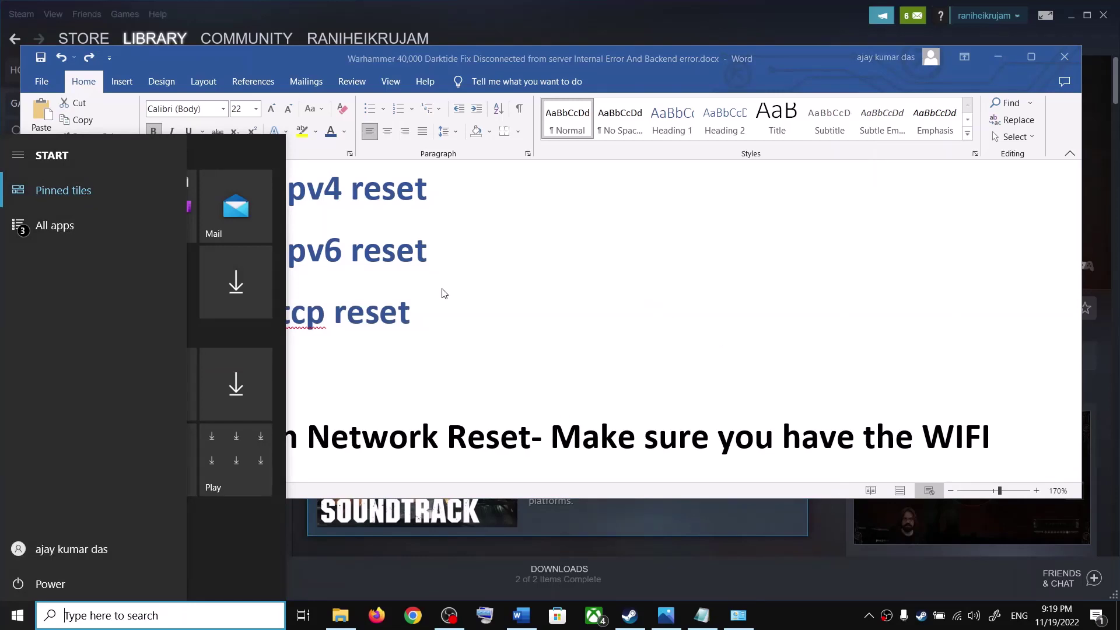
{"action": "key", "text": "Escape"}
{"action": "scroll", "coordinate": [471, 392], "scroll_direction": "down", "scroll_amount": 1}
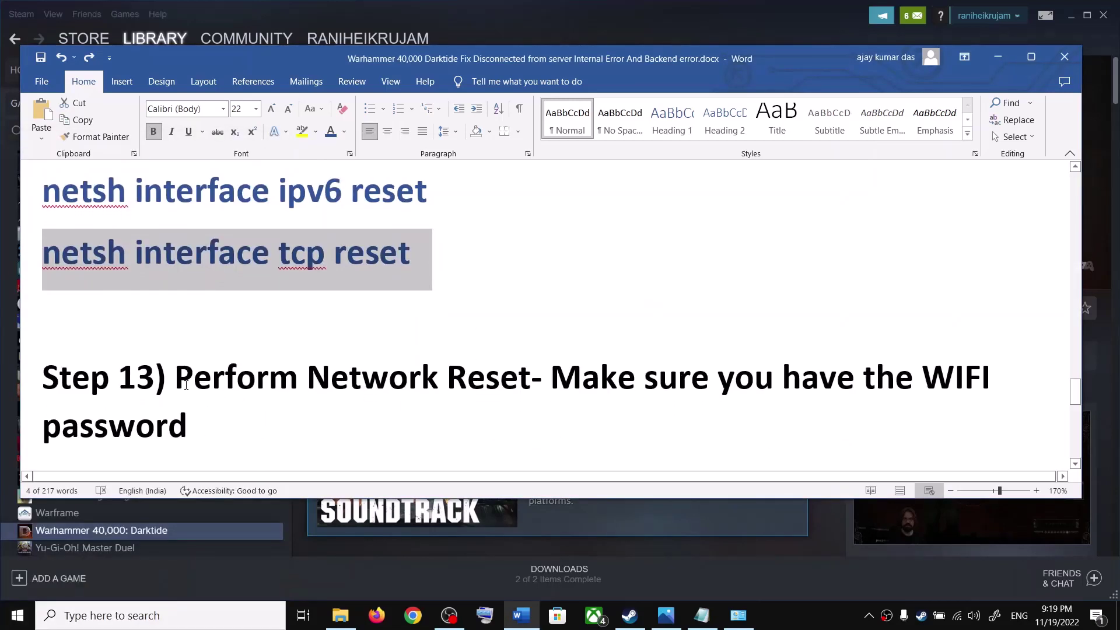
{"action": "left_click_drag", "start_coordinate": [185, 385], "coordinate": [447, 396]}
{"action": "scroll", "coordinate": [467, 427], "scroll_direction": "down", "scroll_amount": 2}
{"action": "scroll", "coordinate": [446, 404], "scroll_direction": "up", "scroll_amount": 2}
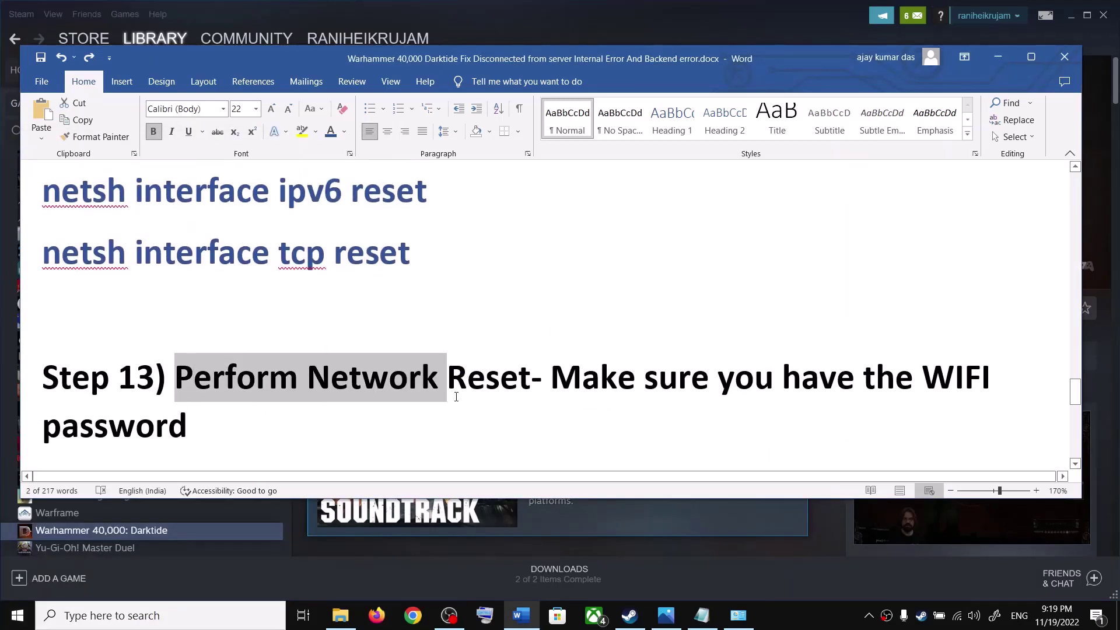
{"action": "left_click_drag", "start_coordinate": [552, 378], "coordinate": [152, 434]}
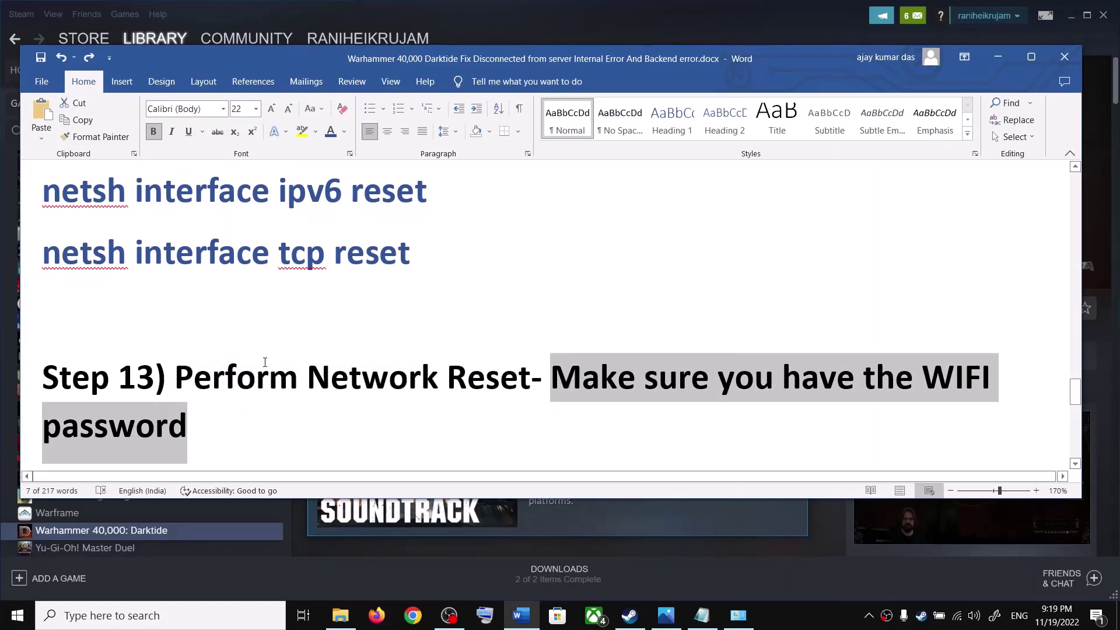
{"action": "left_click_drag", "start_coordinate": [310, 375], "coordinate": [530, 380]}
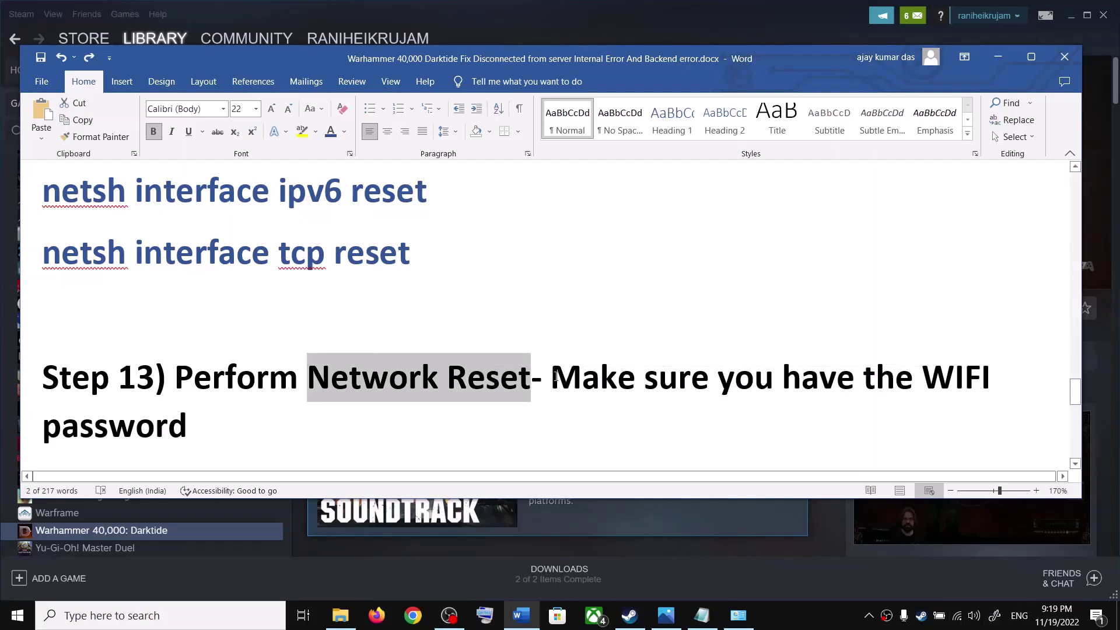
{"action": "left_click_drag", "start_coordinate": [554, 375], "coordinate": [710, 415]}
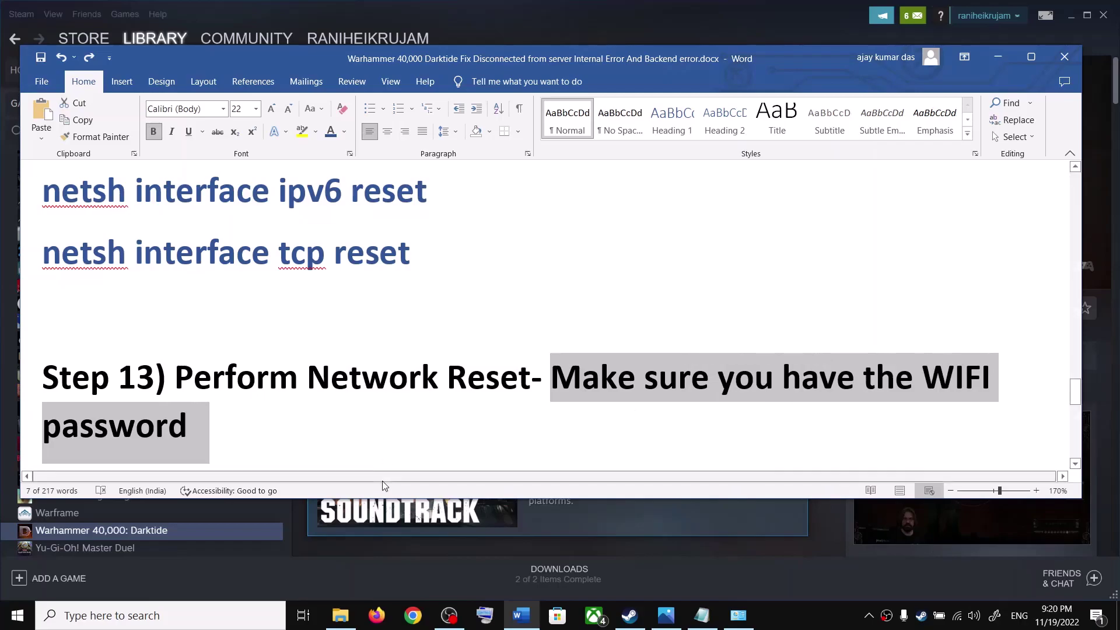
Reach Network reset's Reset now confirmation, answer No, close Settings, and reselect the WIFI reminder
{"action": "key", "text": "super+i"}
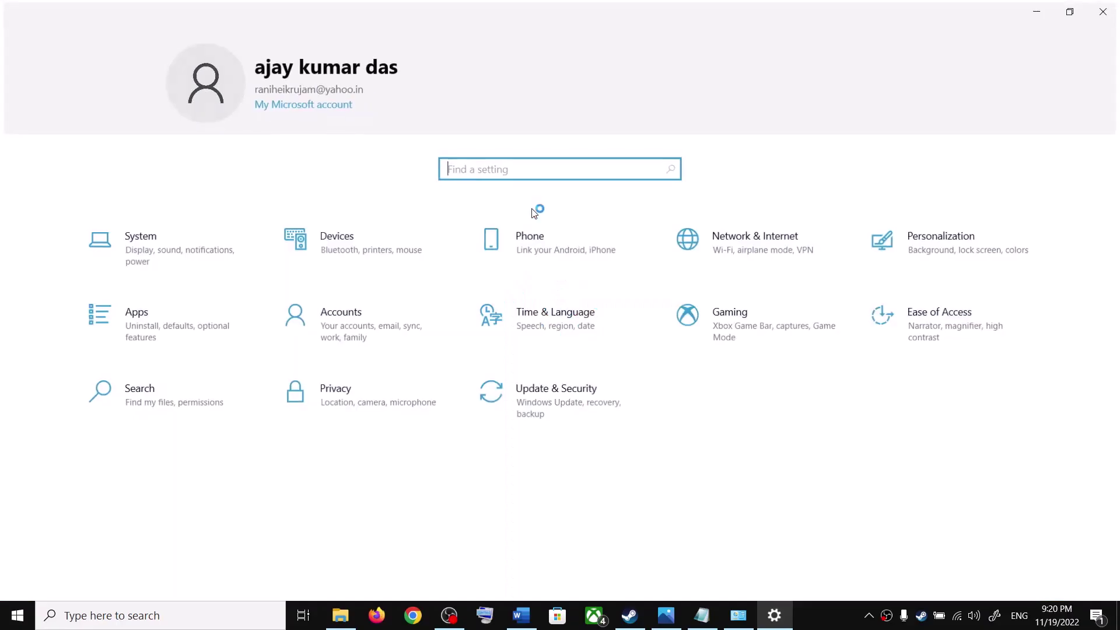
{"action": "left_click", "coordinate": [789, 250]}
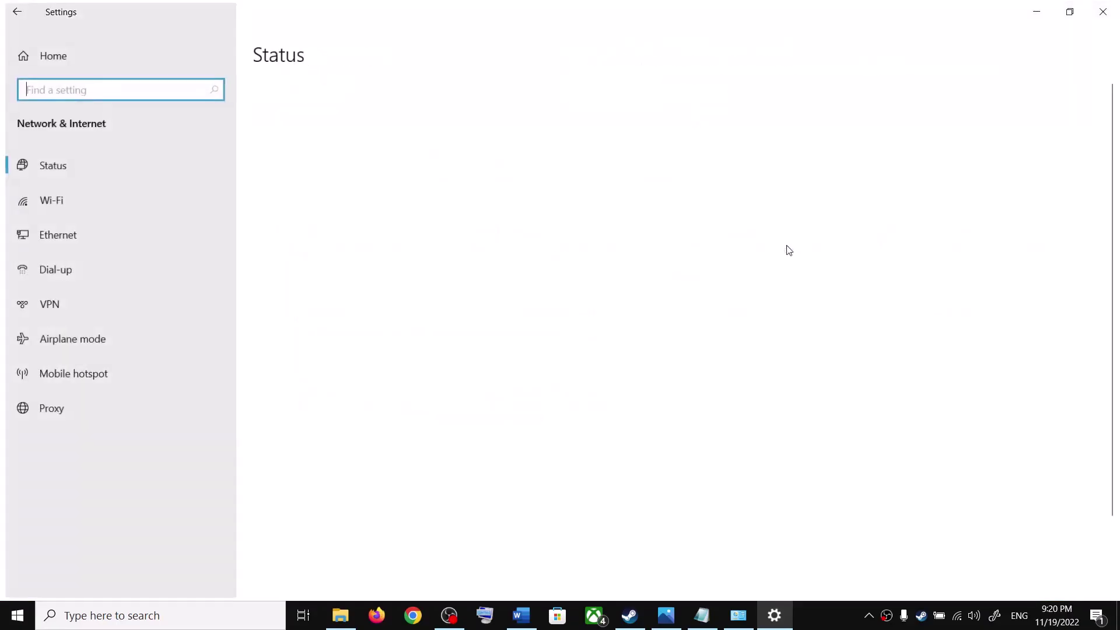
{"action": "scroll", "coordinate": [408, 385], "scroll_direction": "down", "scroll_amount": 2}
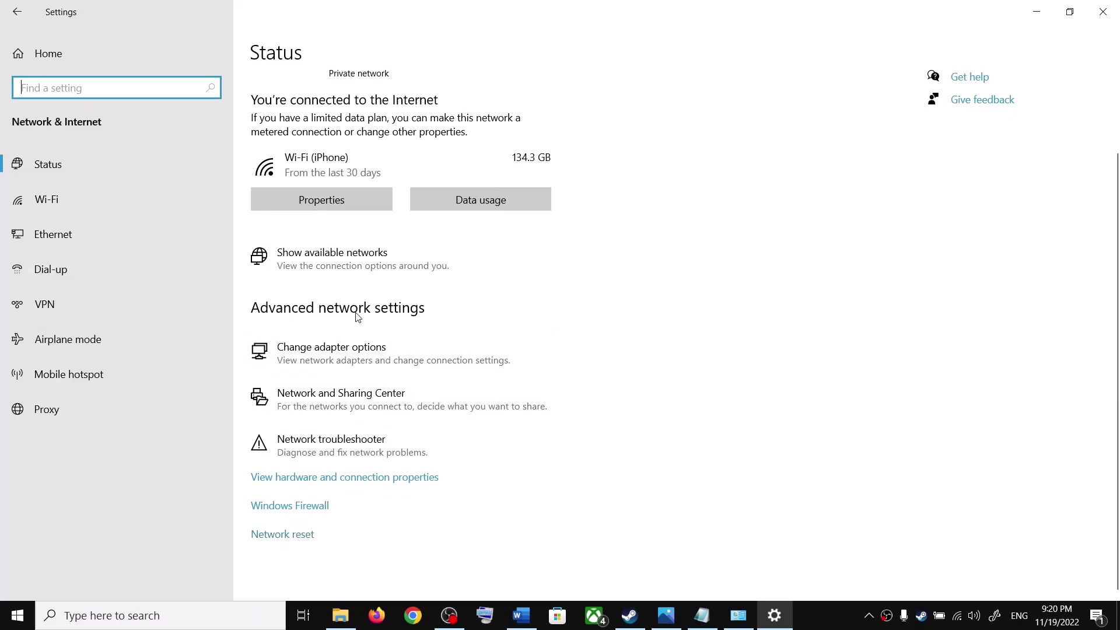
{"action": "left_click", "coordinate": [280, 536]}
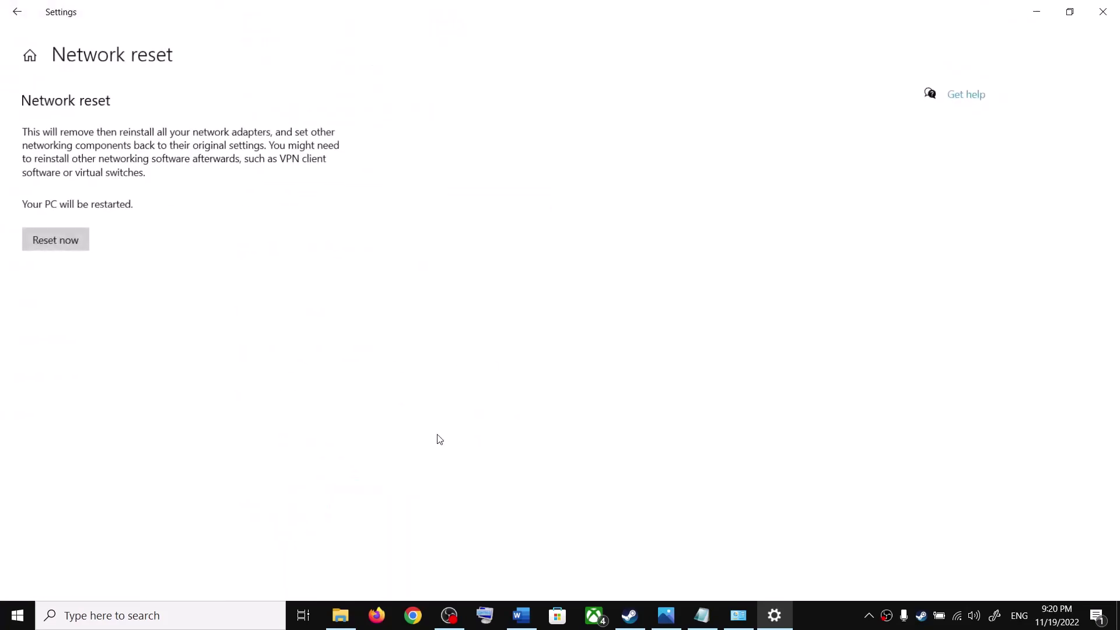
{"action": "left_click", "coordinate": [65, 244]}
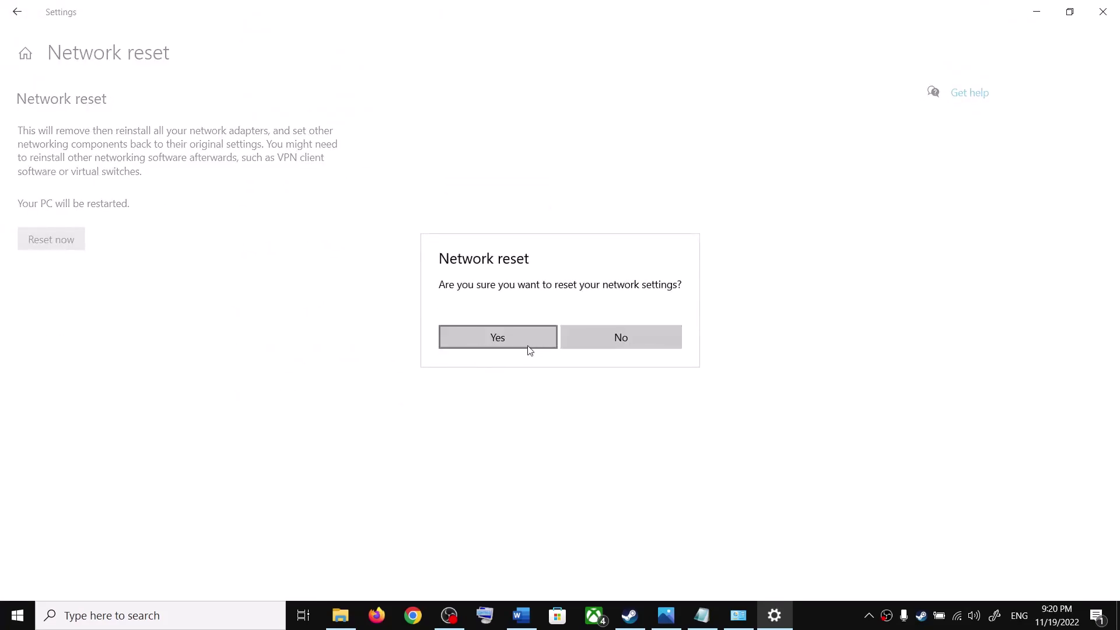
{"action": "left_click", "coordinate": [593, 335]}
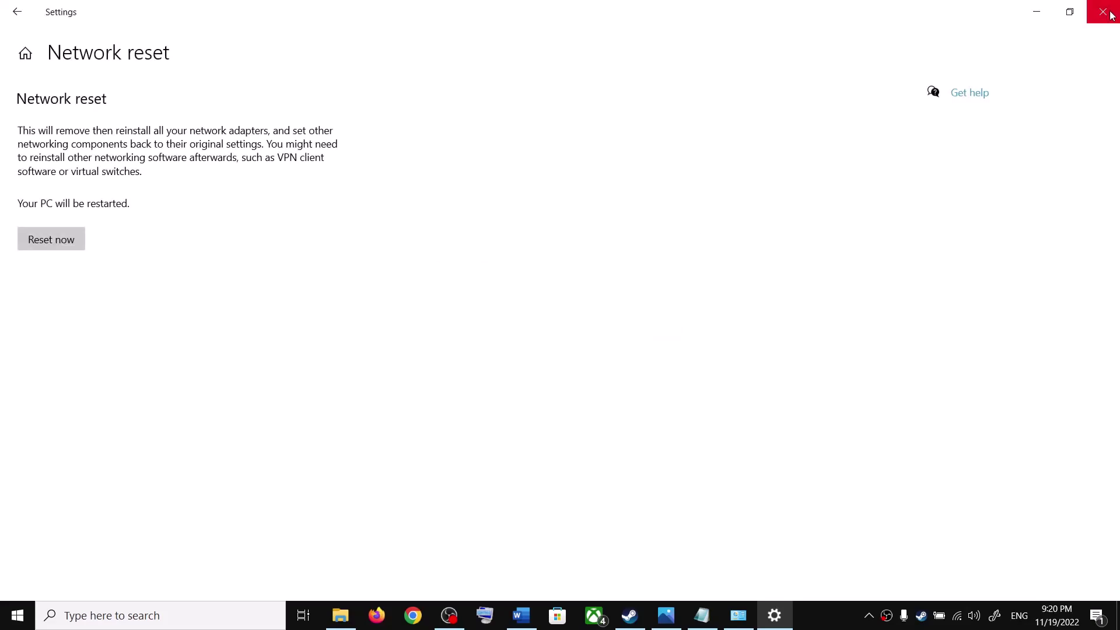
{"action": "left_click", "coordinate": [1102, 11]}
{"action": "left_click_drag", "start_coordinate": [551, 379], "coordinate": [299, 460]}
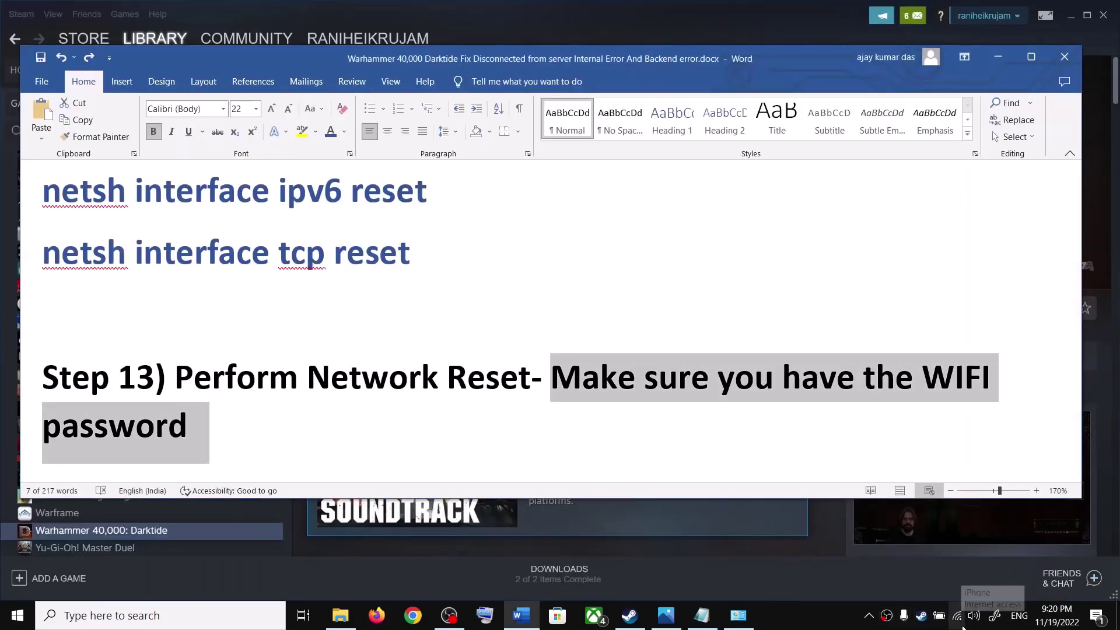
Work through guide Steps 14–16: switch networks, Use Ethernet connection, Update Windows, checking the network list
{"action": "left_click", "coordinate": [263, 411]}
{"action": "scroll", "coordinate": [292, 385], "scroll_direction": "down", "scroll_amount": 3}
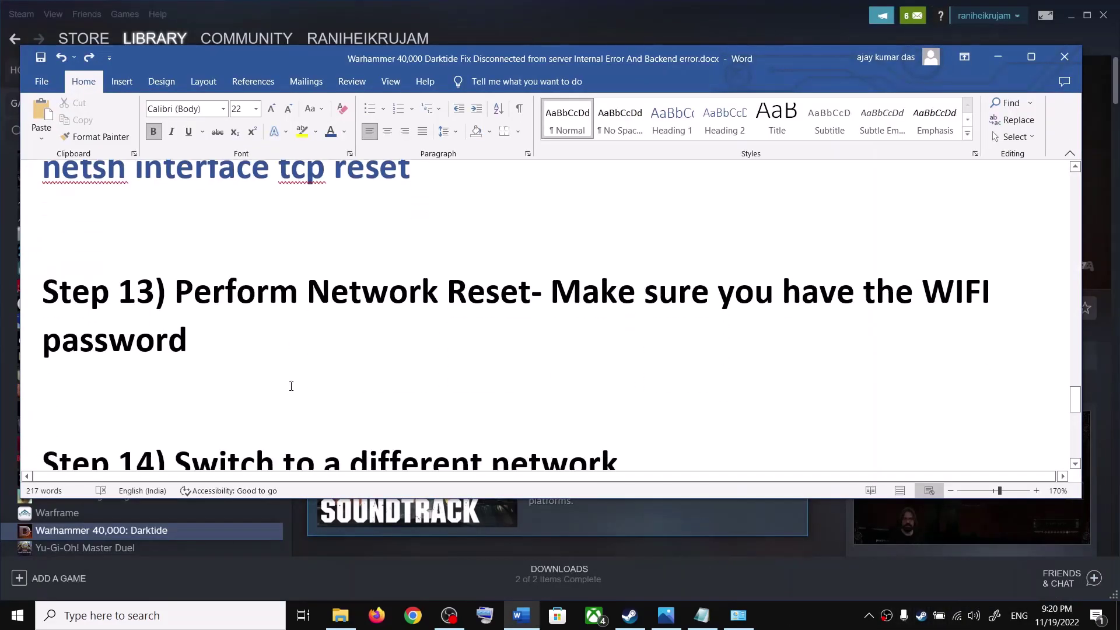
{"action": "left_click_drag", "start_coordinate": [155, 376], "coordinate": [619, 378]}
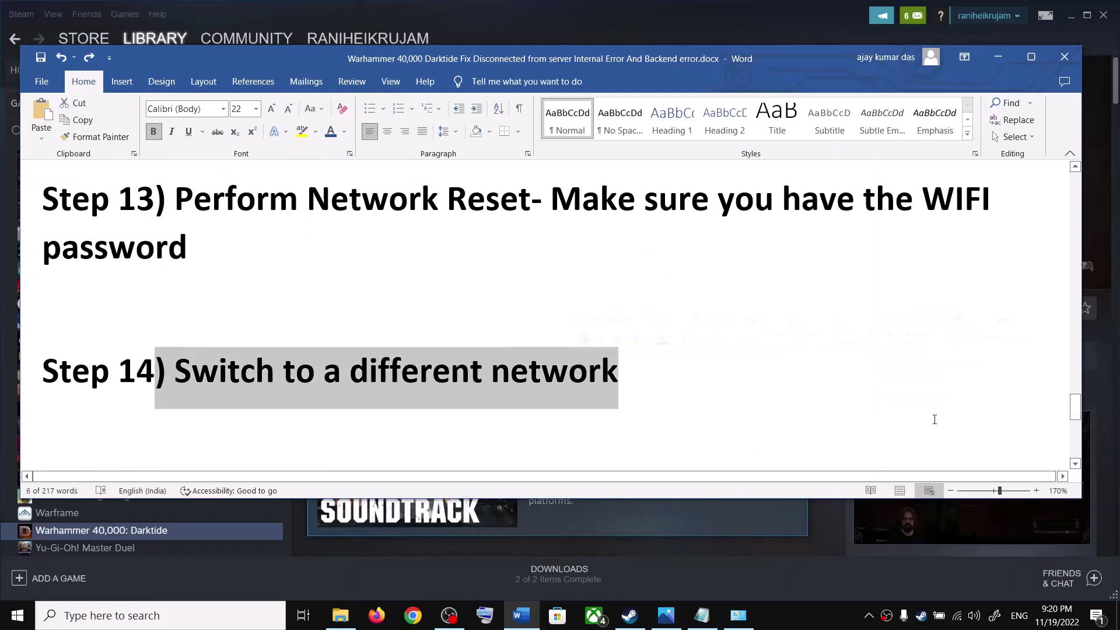
{"action": "left_click", "coordinate": [957, 617]}
{"action": "left_click", "coordinate": [509, 363]}
{"action": "scroll", "coordinate": [357, 382], "scroll_direction": "down", "scroll_amount": 2}
{"action": "left_click_drag", "start_coordinate": [178, 378], "coordinate": [534, 382]}
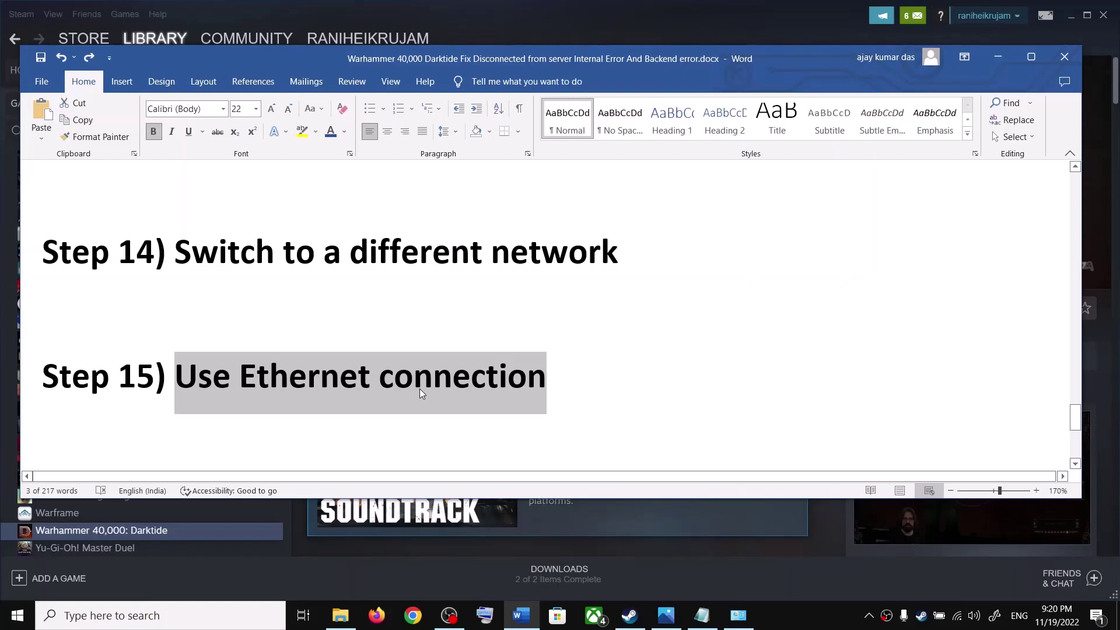
{"action": "scroll", "coordinate": [269, 409], "scroll_direction": "down", "scroll_amount": 3}
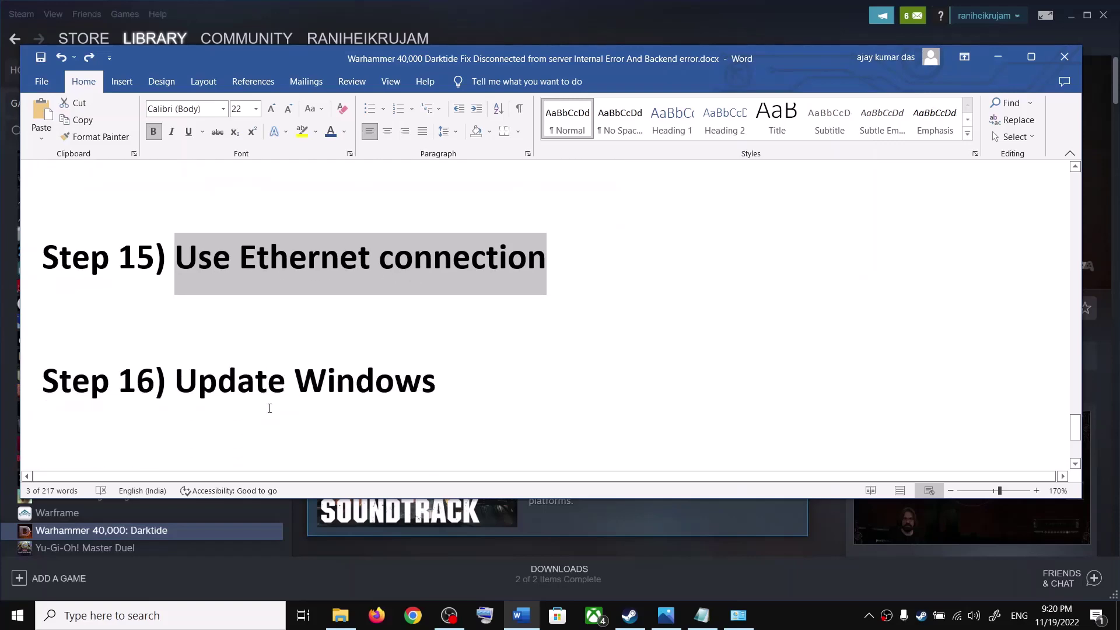
{"action": "left_click_drag", "start_coordinate": [187, 382], "coordinate": [547, 383]}
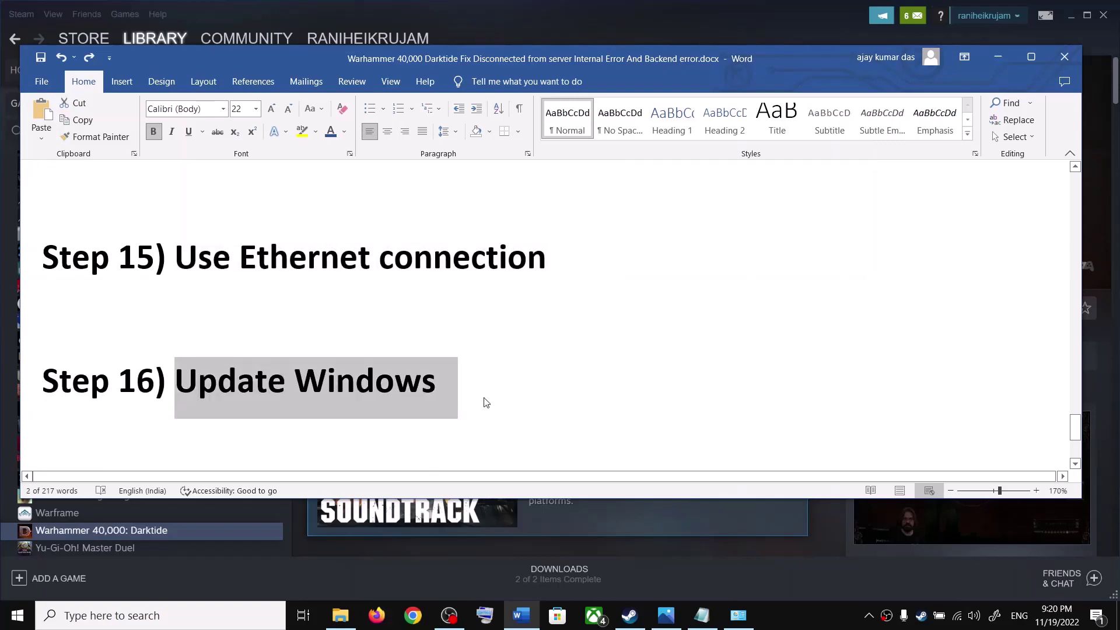
Check for Windows updates on the Windows Update page, then close Settings
{"action": "key", "text": "super+i"}
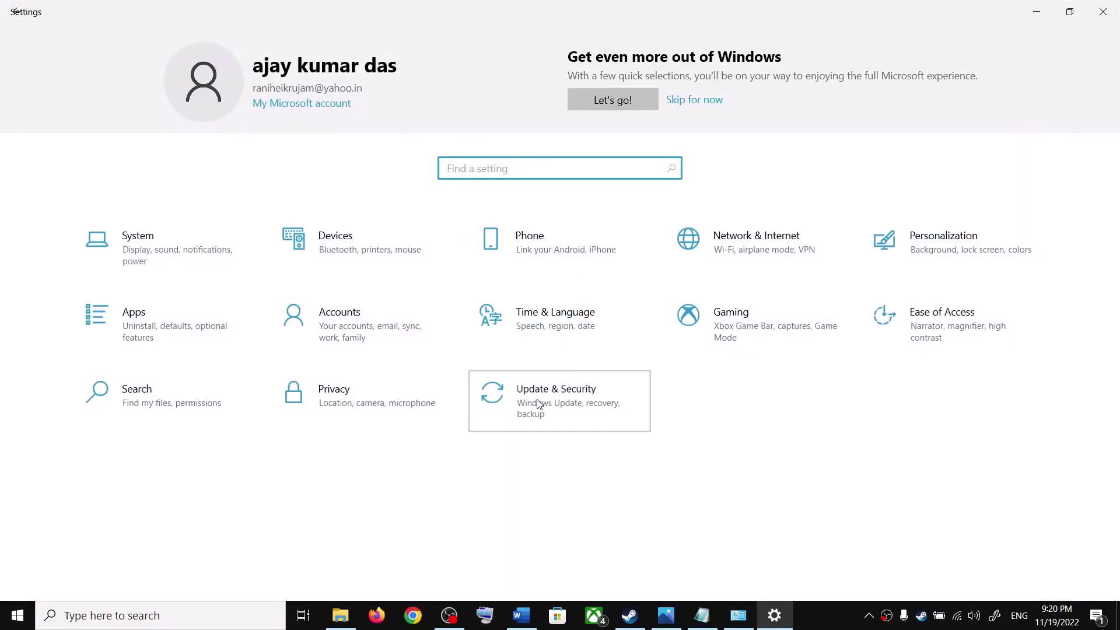
{"action": "left_click", "coordinate": [536, 399]}
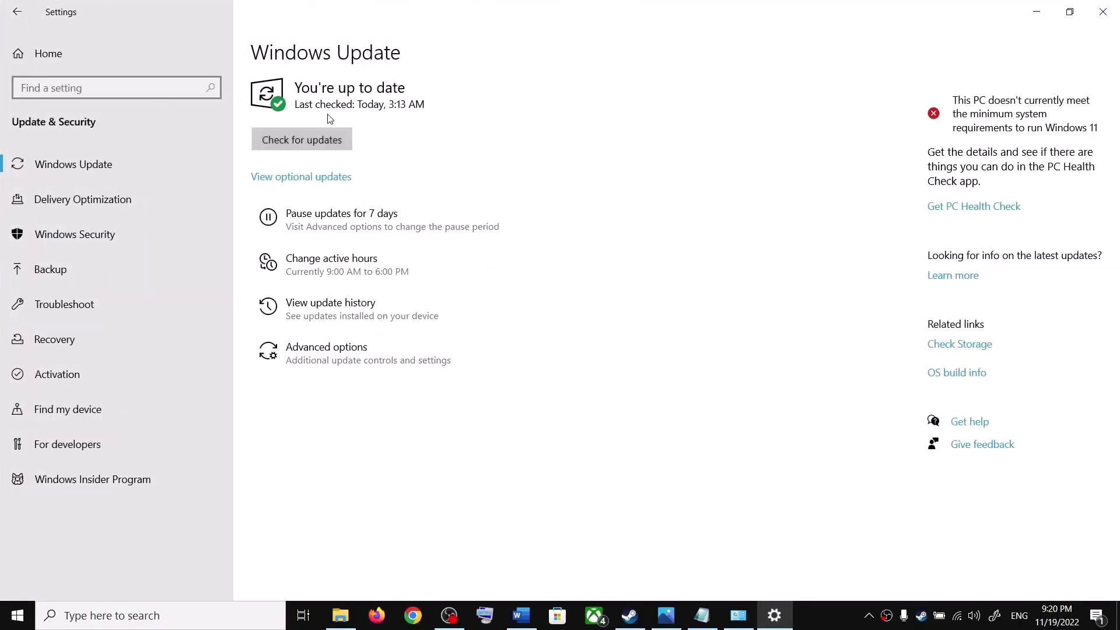
{"action": "left_click", "coordinate": [324, 131]}
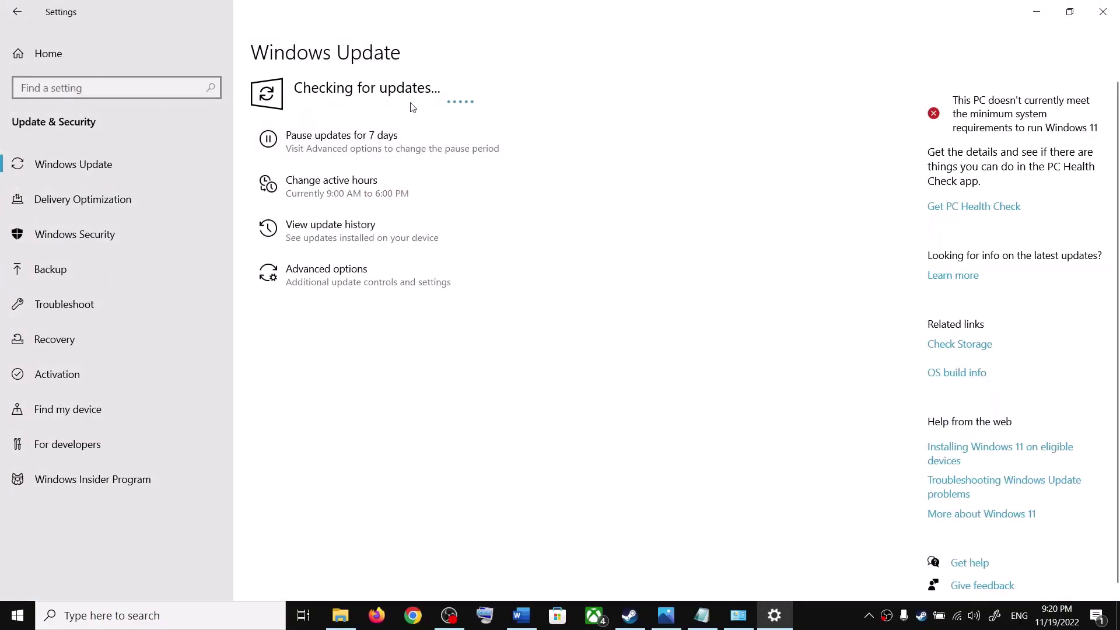
{"action": "left_click", "coordinate": [1109, 18]}
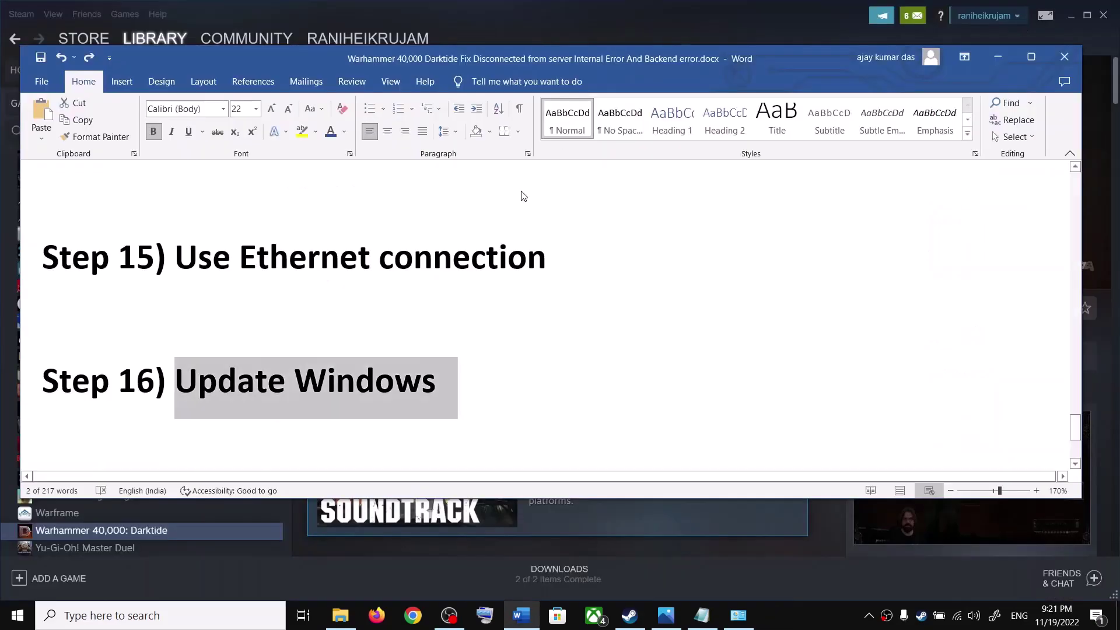
Highlight the Step 17 'Update Game' heading and minimize Word to show Steam
{"action": "scroll", "coordinate": [460, 356], "scroll_direction": "down", "scroll_amount": 2}
{"action": "left_click_drag", "start_coordinate": [175, 386], "coordinate": [405, 387]}
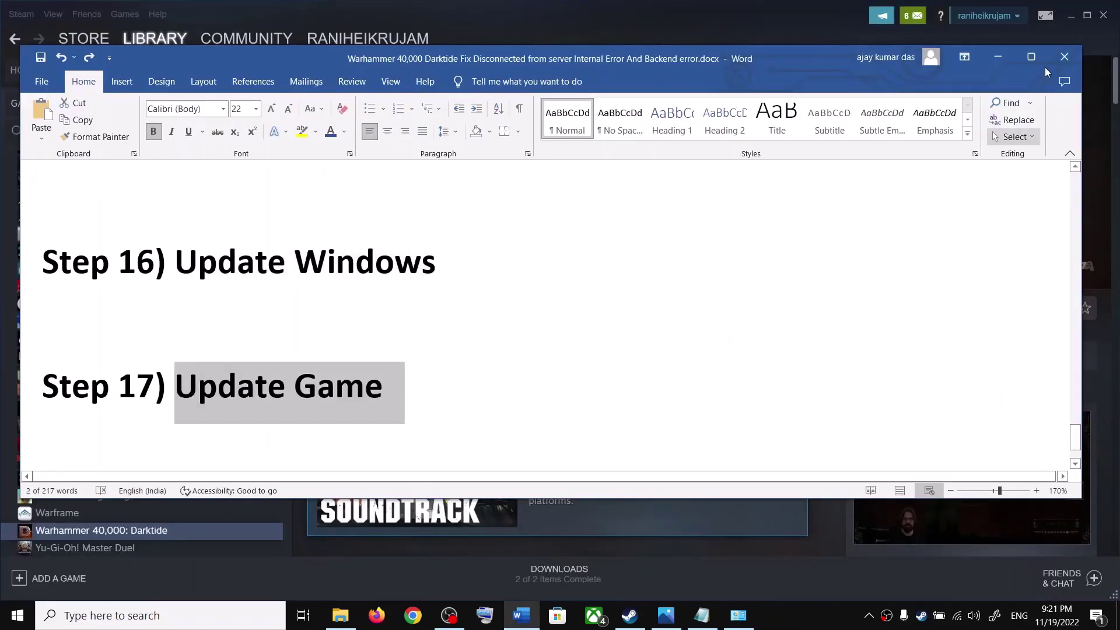
{"action": "left_click", "coordinate": [997, 56]}
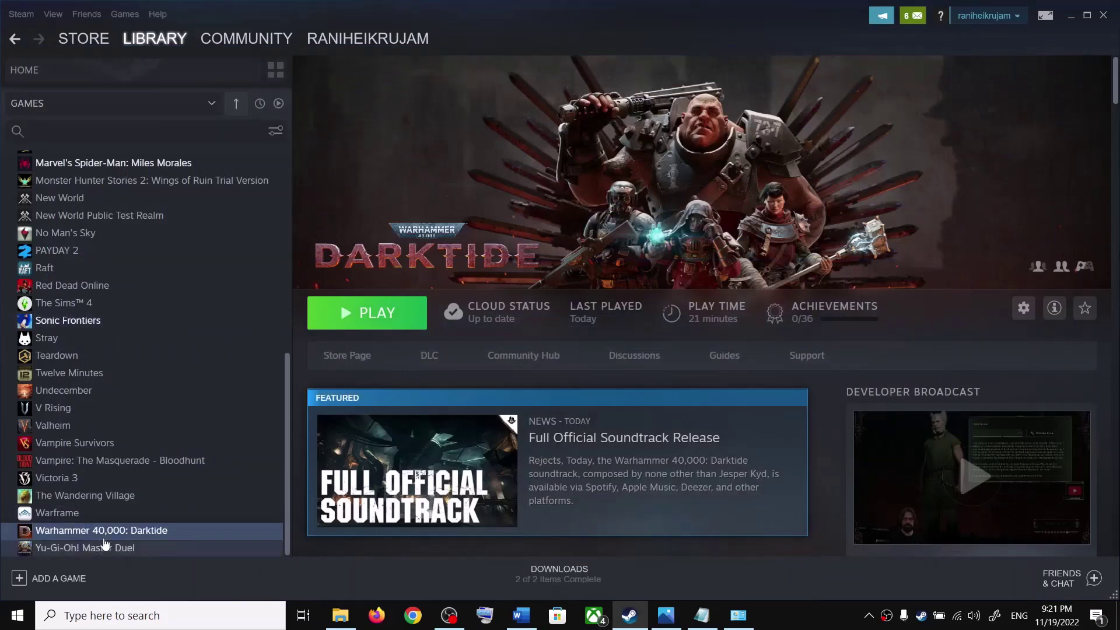
Set Darktide's automatic updates to 'Always keep this game updated', then return to the Word guide
{"action": "right_click", "coordinate": [129, 527]}
{"action": "left_click", "coordinate": [137, 519]}
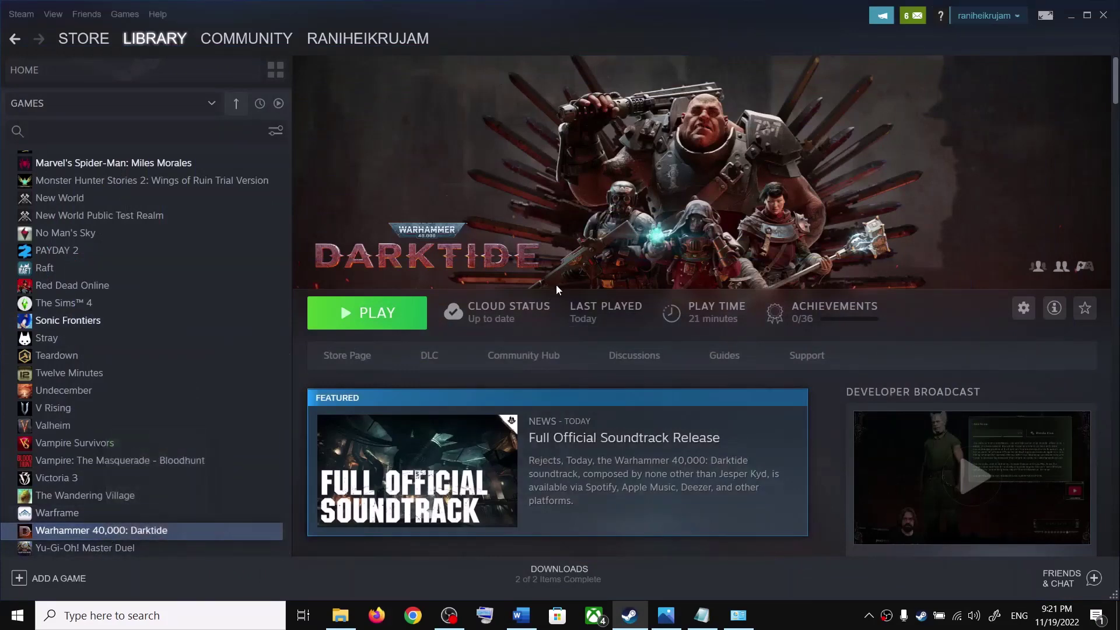
{"action": "left_click", "coordinate": [304, 208]}
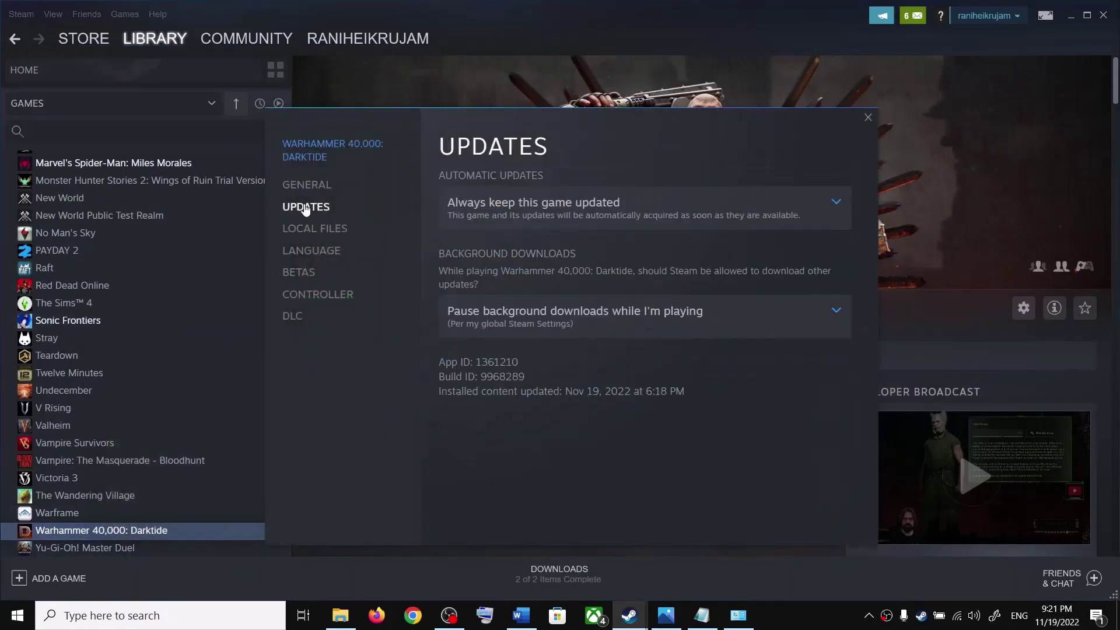
{"action": "left_click", "coordinate": [616, 213]}
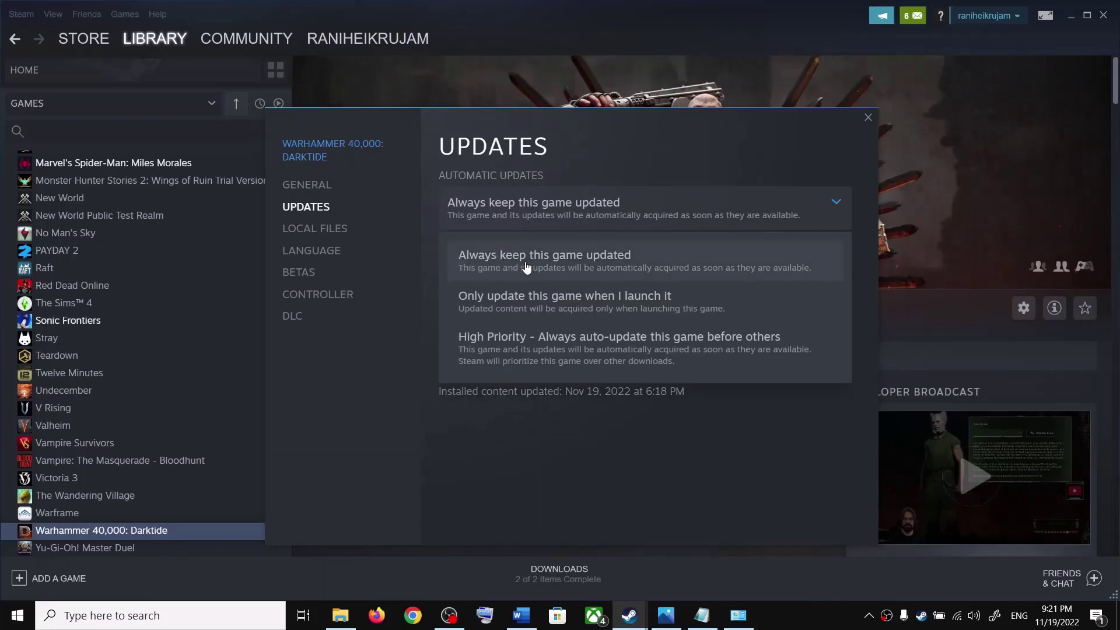
{"action": "left_click", "coordinate": [620, 267]}
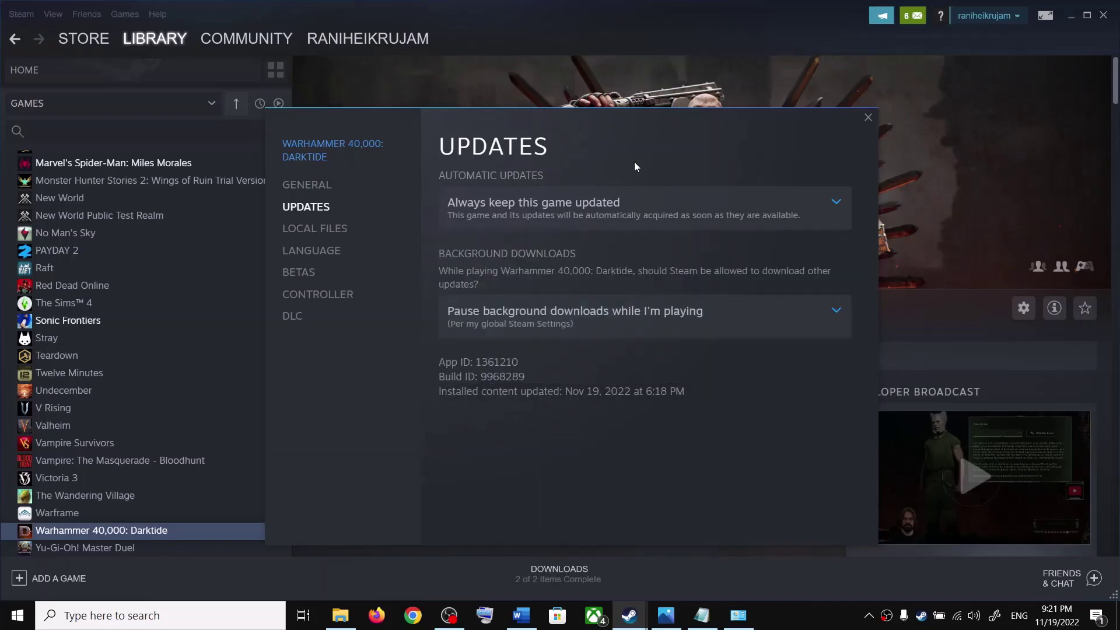
{"action": "left_click", "coordinate": [868, 118]}
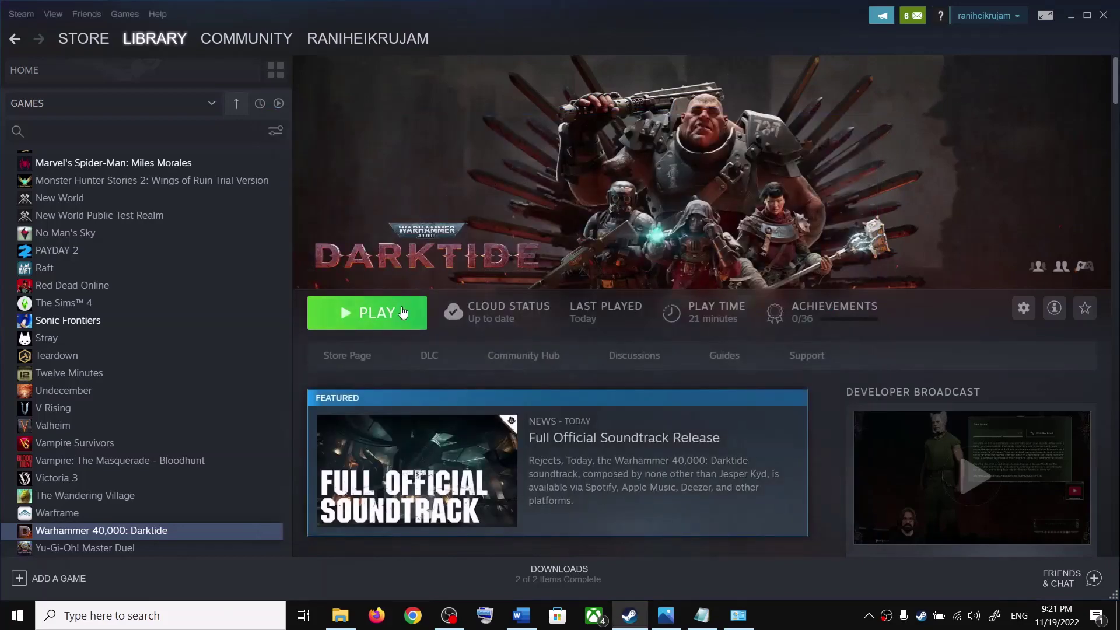
{"action": "key", "text": "alt+Tab"}
Highlight the Step 18 heading 'Update your network/LAN Driver' and minimize Word
{"action": "scroll", "coordinate": [288, 363], "scroll_direction": "down", "scroll_amount": 3}
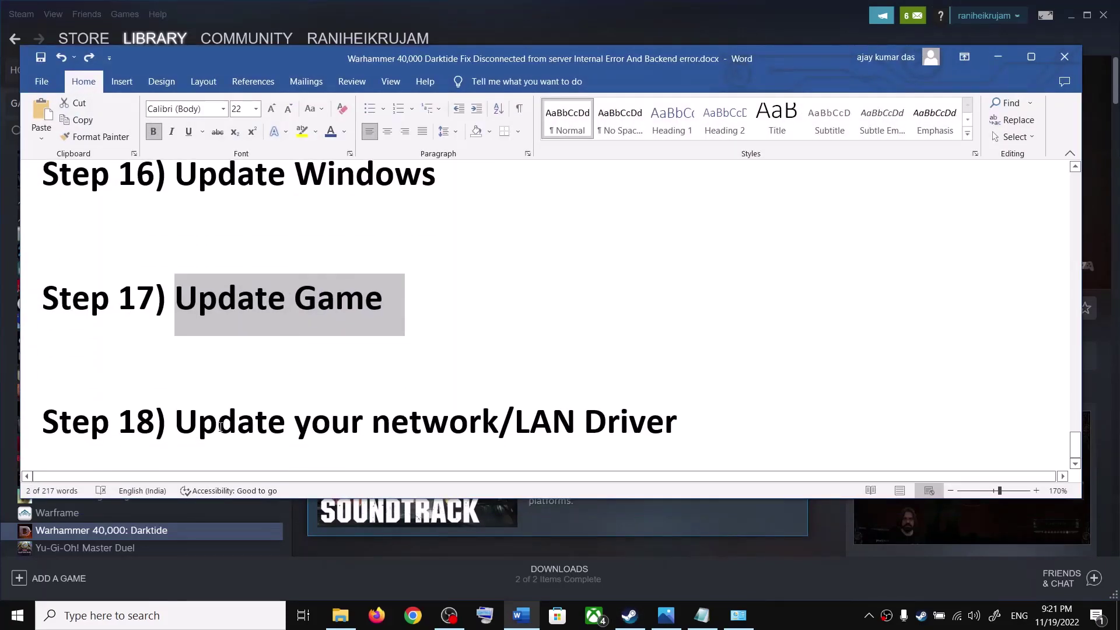
{"action": "left_click_drag", "start_coordinate": [221, 426], "coordinate": [652, 433]}
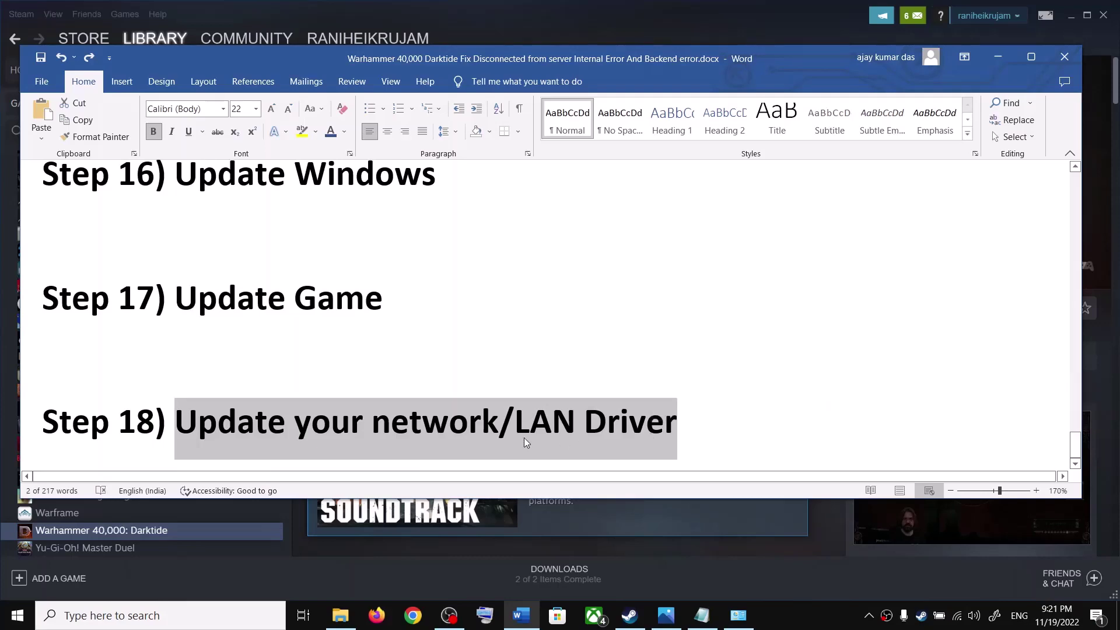
{"action": "left_click", "coordinate": [996, 57]}
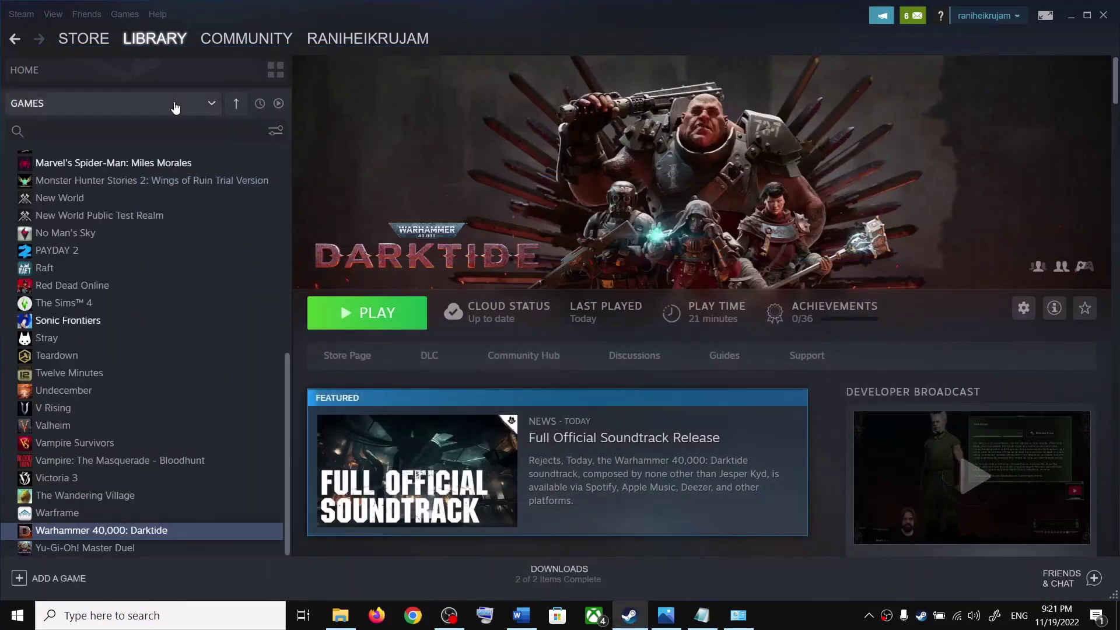
Go to dell.com/support in Chrome and browse all products
{"action": "key", "text": "super+3"}
{"action": "type", "text": "dell"}
{"action": "left_click", "coordinate": [195, 66]}
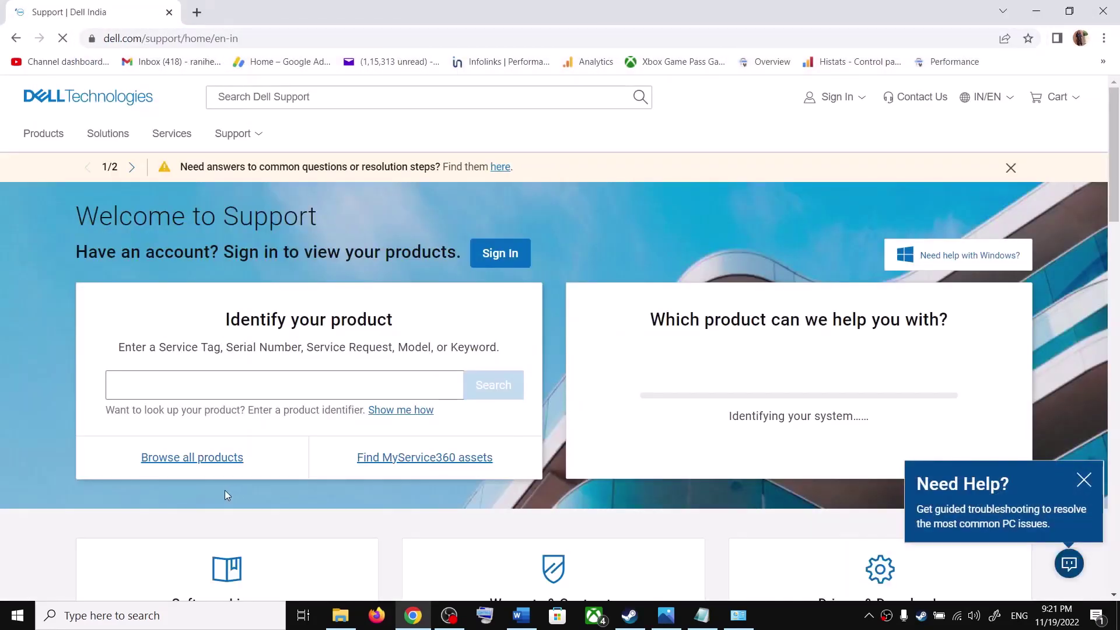
{"action": "left_click", "coordinate": [192, 461]}
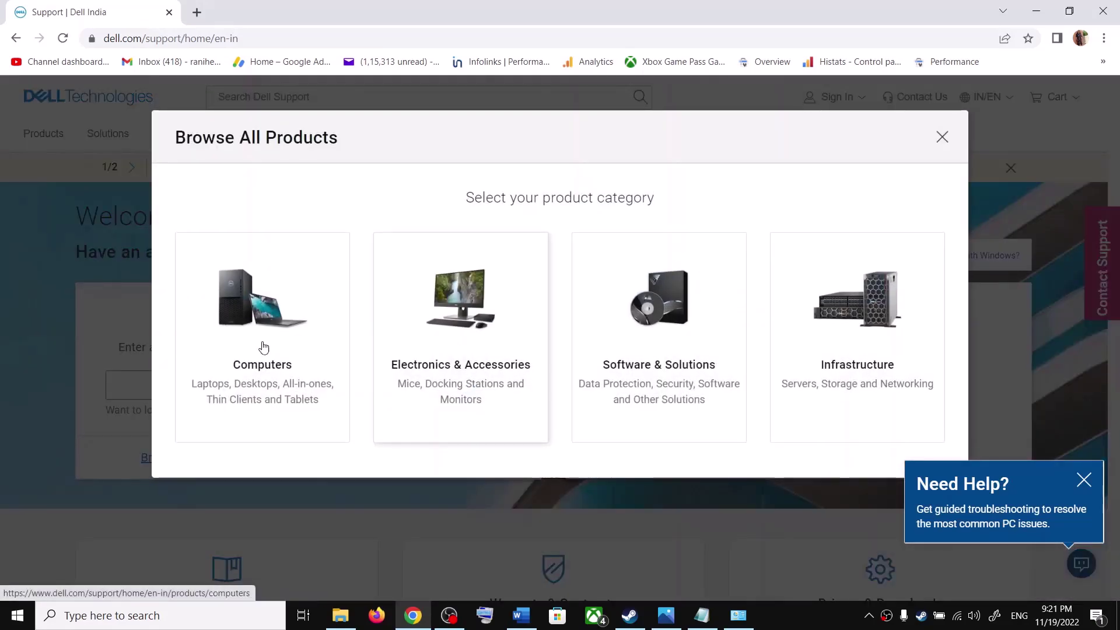
Drill down through Computers > Laptops > Alienware to the Alienware 15 model
{"action": "left_click", "coordinate": [238, 345]}
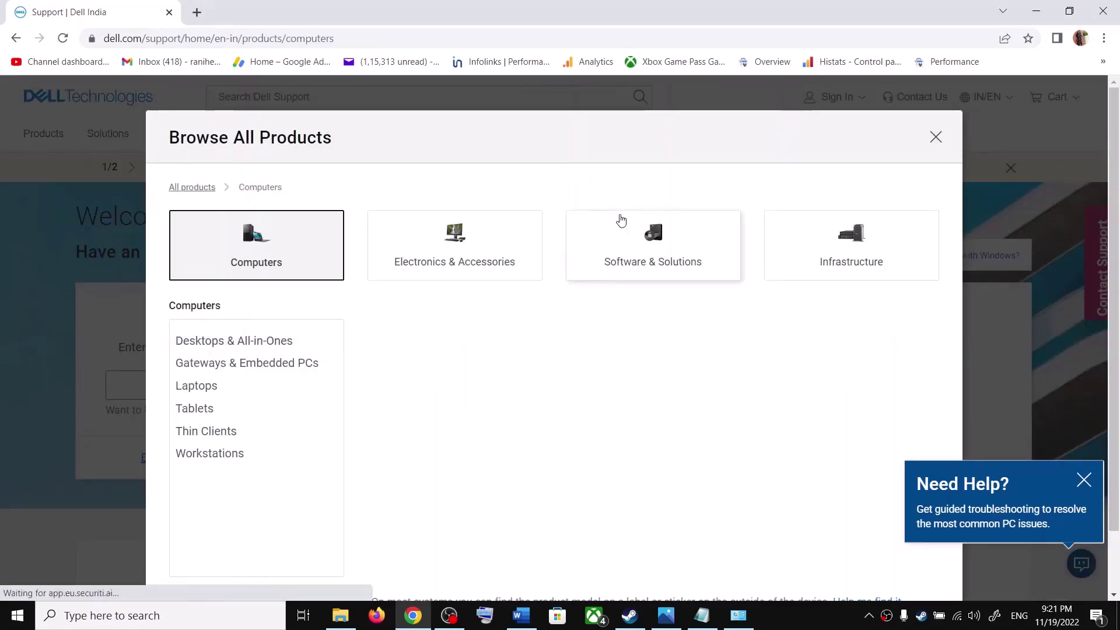
{"action": "left_click", "coordinate": [197, 385]}
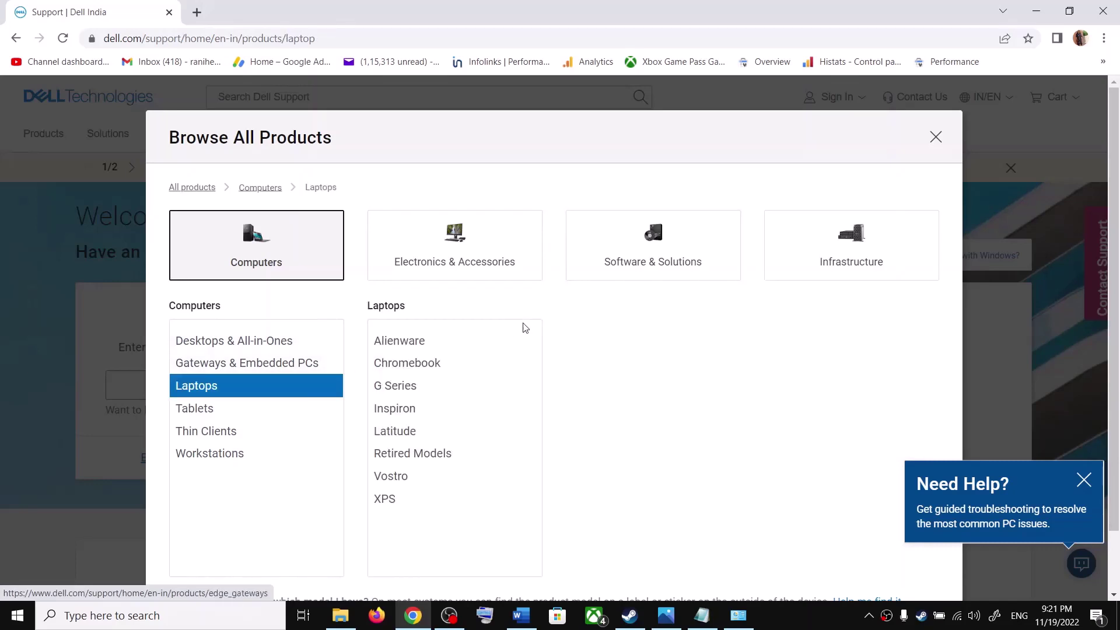
{"action": "left_click", "coordinate": [396, 343]}
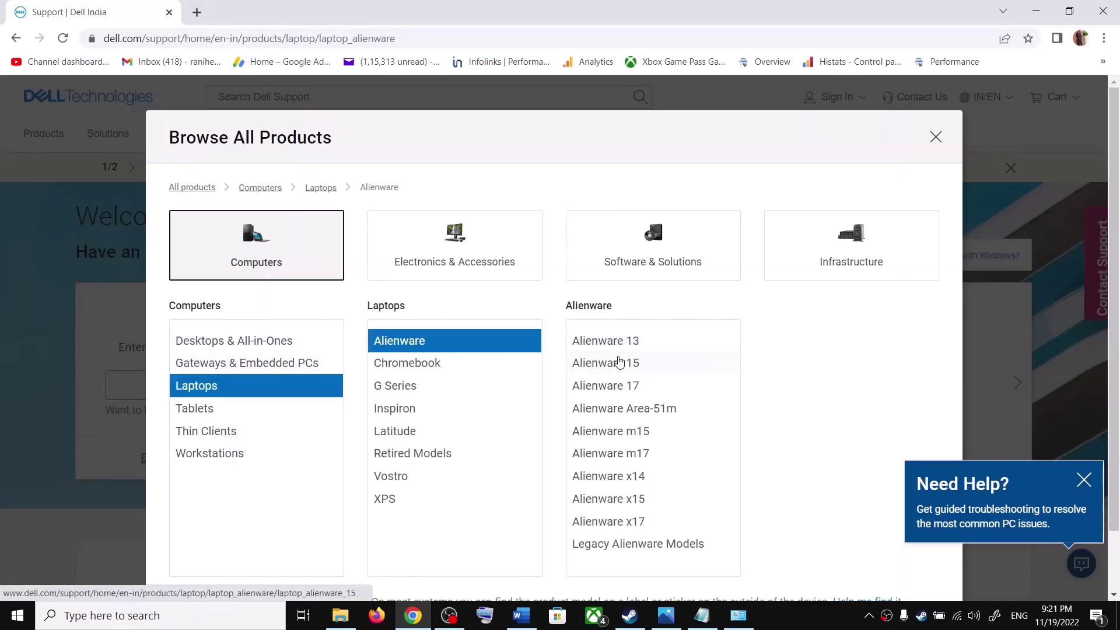
{"action": "left_click", "coordinate": [620, 362]}
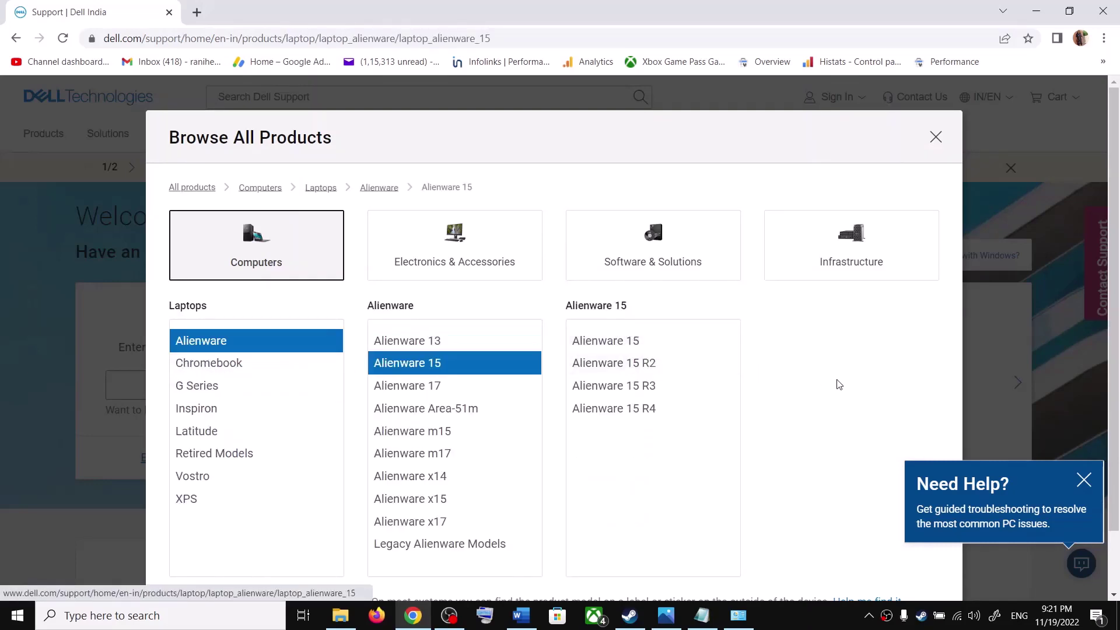
{"action": "left_click", "coordinate": [643, 352]}
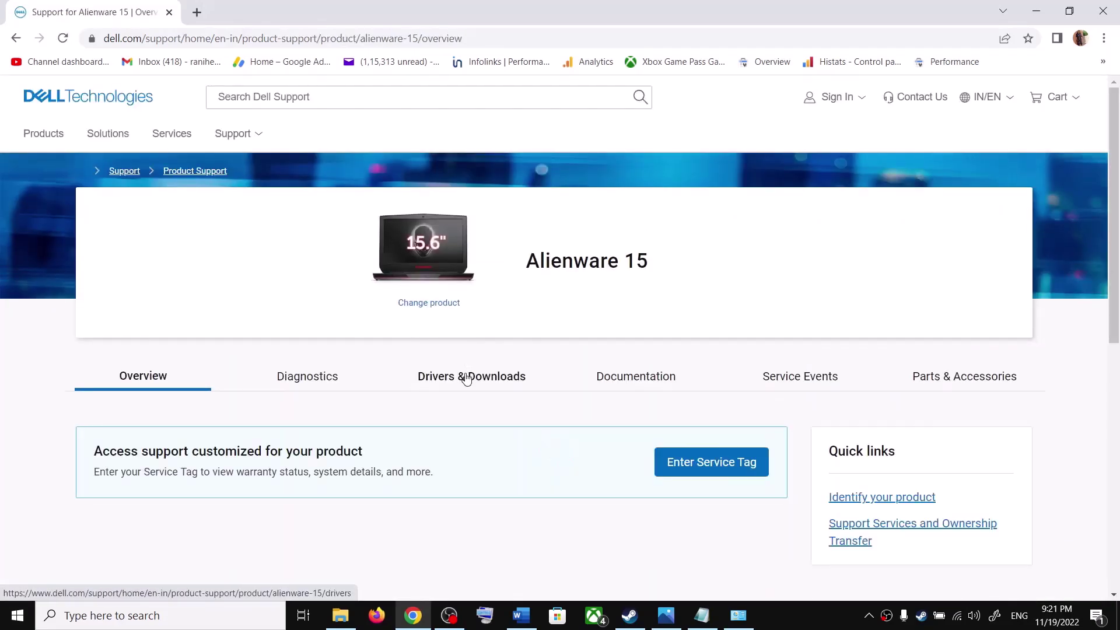
Open the Alienware 15 Drivers & Downloads page and expand the Find drivers form
{"action": "left_click", "coordinate": [469, 376]}
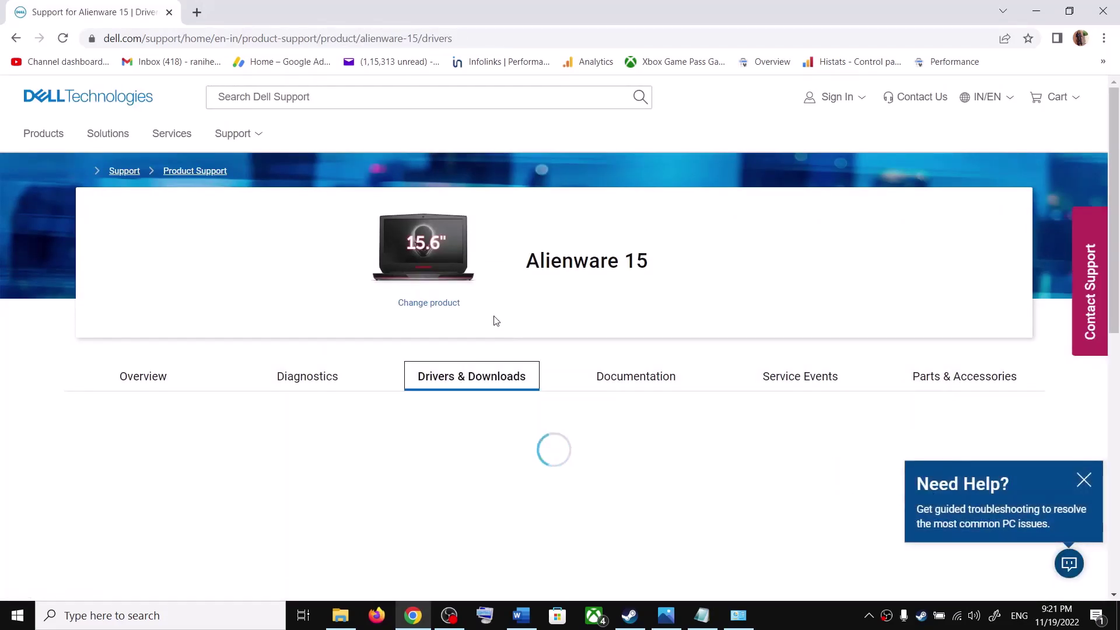
{"action": "scroll", "coordinate": [495, 321], "scroll_direction": "down", "scroll_amount": 6}
{"action": "scroll", "coordinate": [1006, 345], "scroll_direction": "up", "scroll_amount": 3}
{"action": "left_click", "coordinate": [998, 380]}
Filter Download Type to Driver and scroll through the 18 listed drivers
{"action": "scroll", "coordinate": [260, 370], "scroll_direction": "down", "scroll_amount": 3}
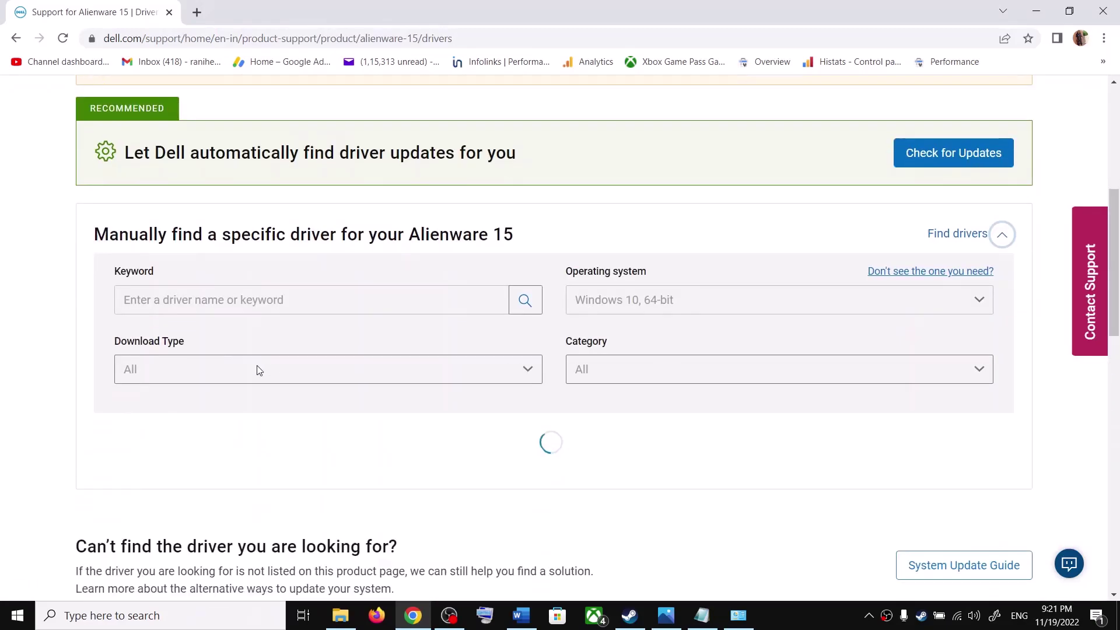
{"action": "left_click", "coordinate": [231, 383]}
{"action": "left_click", "coordinate": [157, 449]}
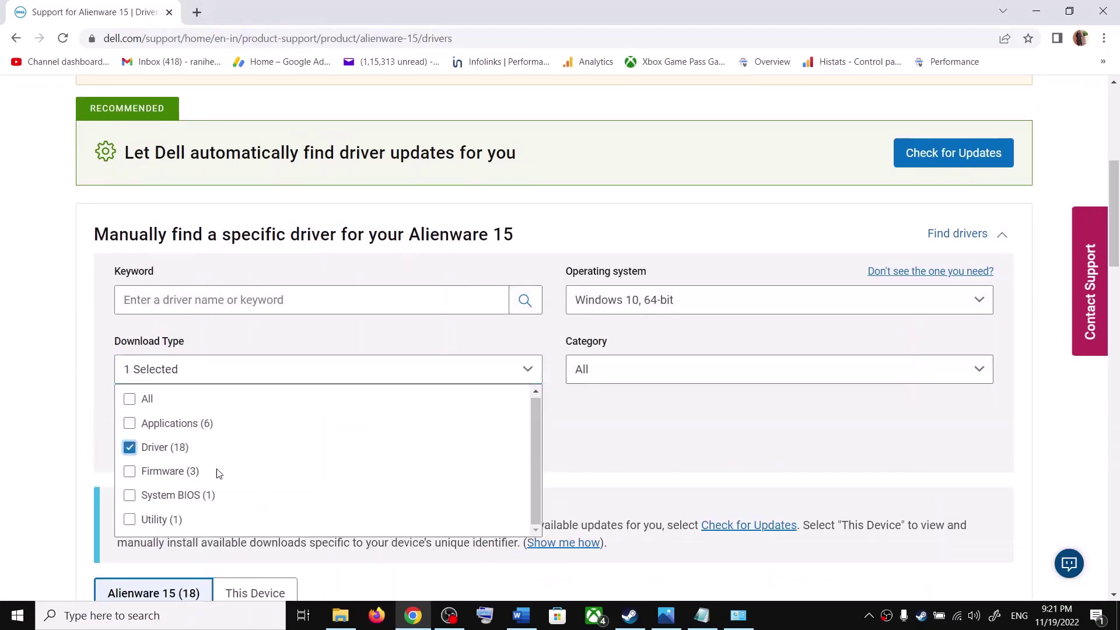
{"action": "scroll", "coordinate": [293, 420], "scroll_direction": "down", "scroll_amount": 8}
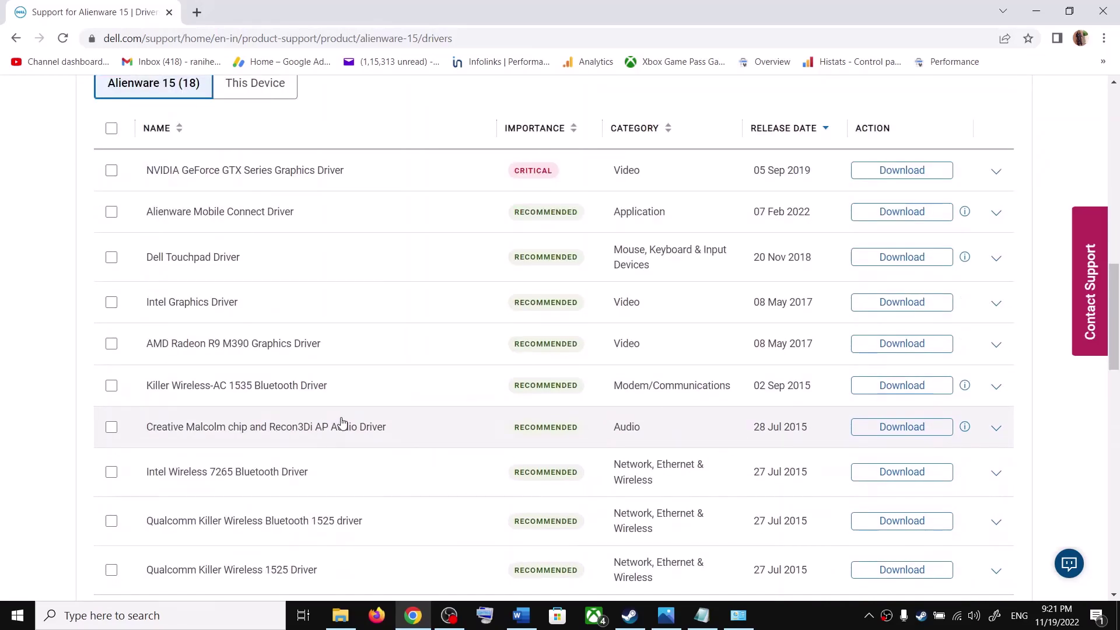
{"action": "scroll", "coordinate": [346, 417], "scroll_direction": "down", "scroll_amount": 2}
{"action": "scroll", "coordinate": [346, 416], "scroll_direction": "up", "scroll_amount": 1}
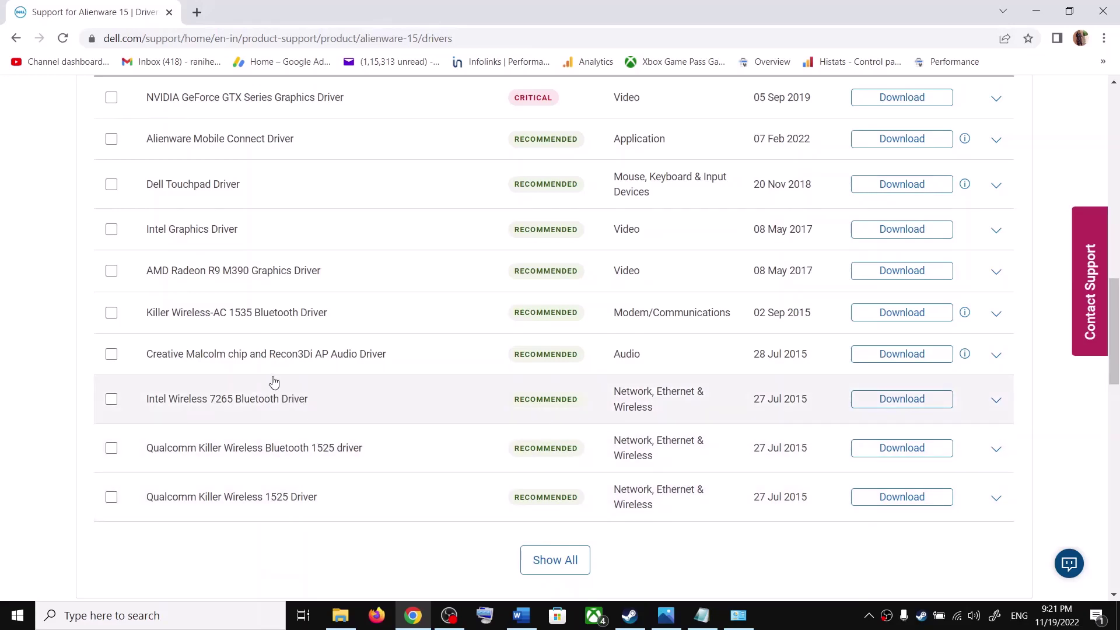
{"action": "scroll", "coordinate": [279, 345], "scroll_direction": "down", "scroll_amount": 1}
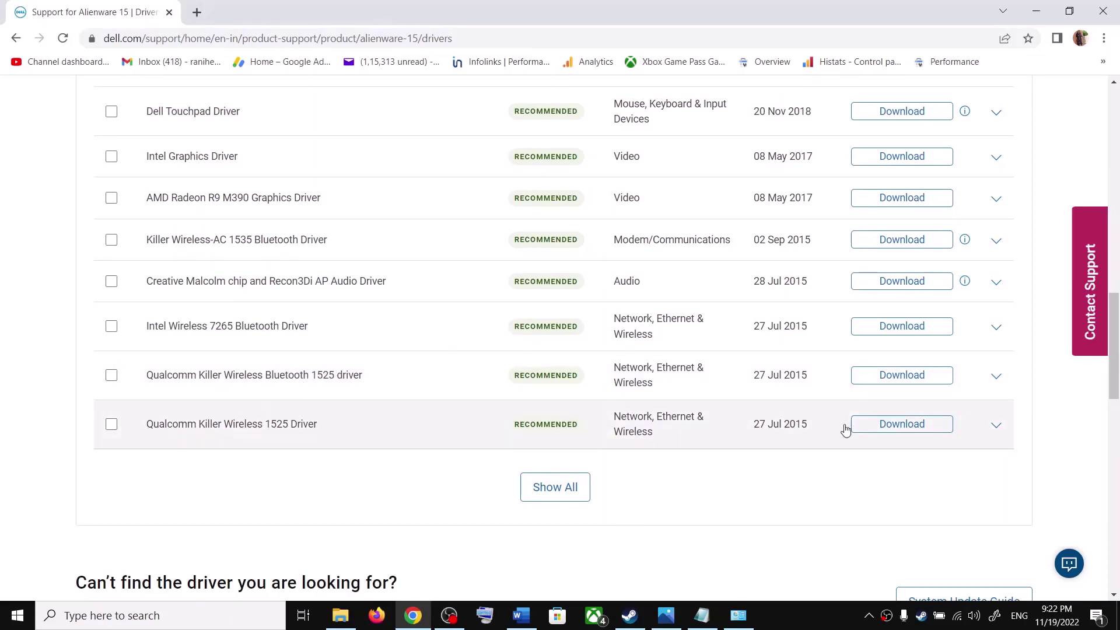
{"action": "scroll", "coordinate": [646, 345], "scroll_direction": "up", "scroll_amount": 4}
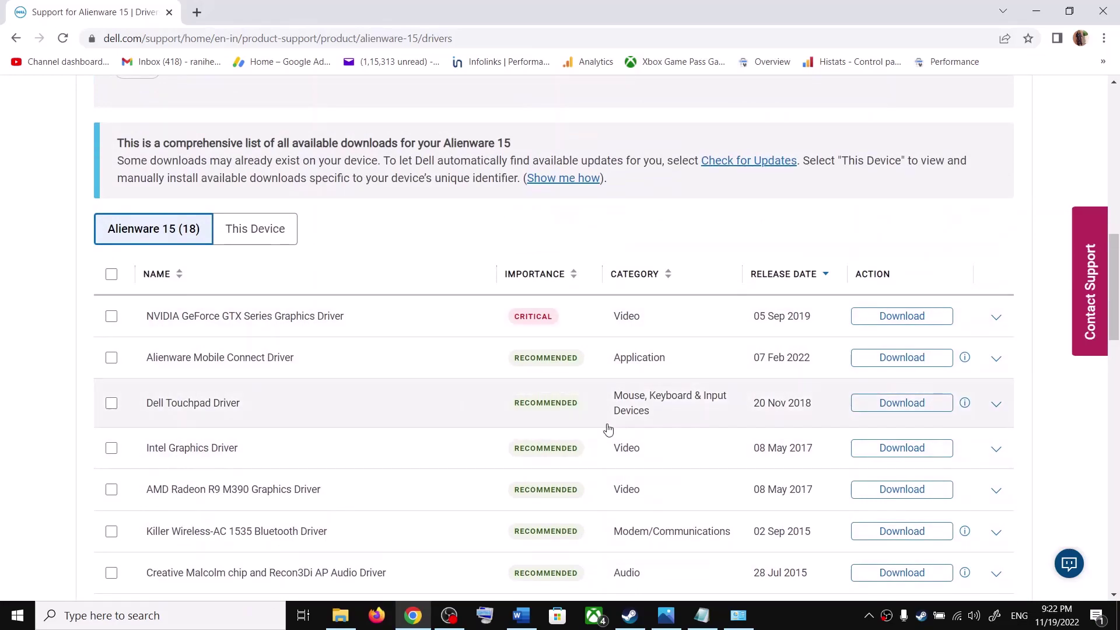